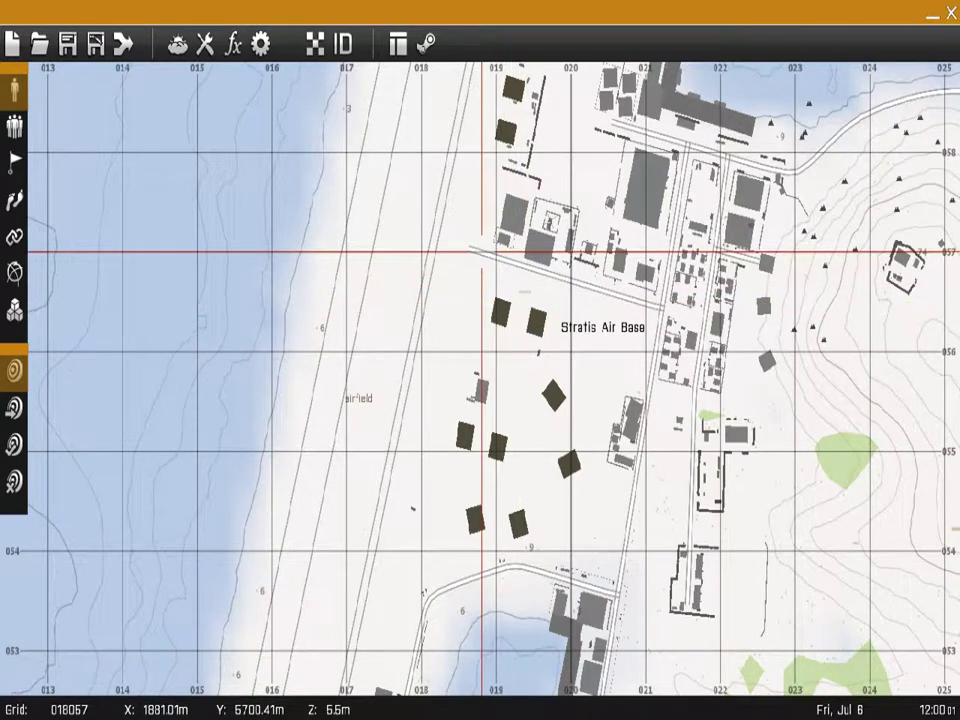
# - Place a BLUFOR NATO Rifleman as the player west of the tent hangars at the north end of Stratis Air Base
pyautogui.press('Up')
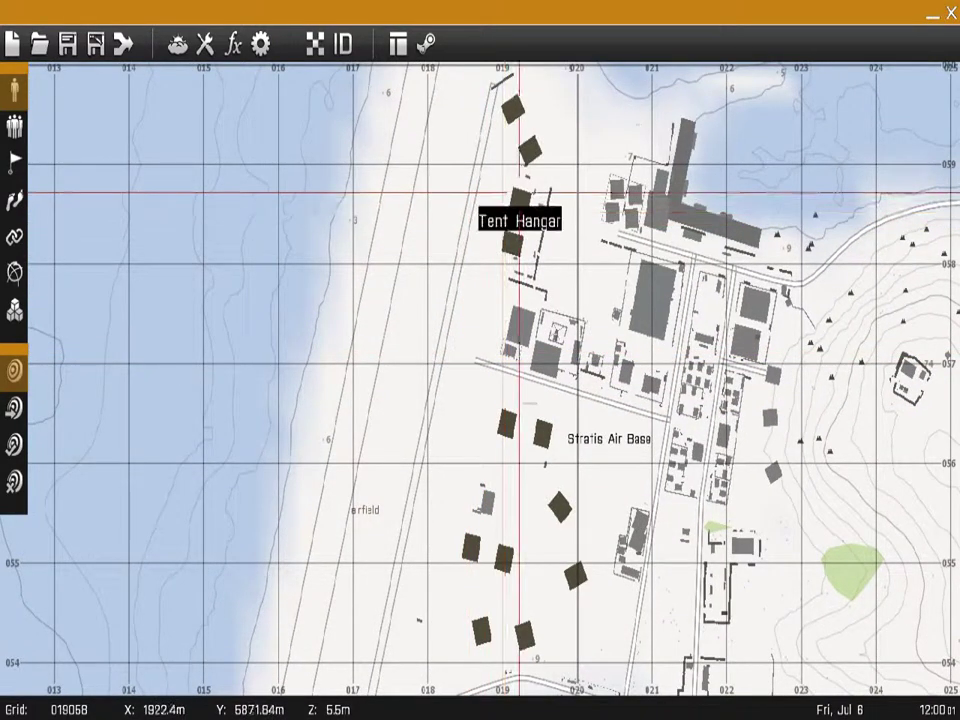
pyautogui.moveTo(480, 187); pyautogui.dragTo(500, 160, button='right')
pyautogui.scroll(3, 500, 160)
pyautogui.moveTo(481, 210); pyautogui.dragTo(479, 328, button='right')
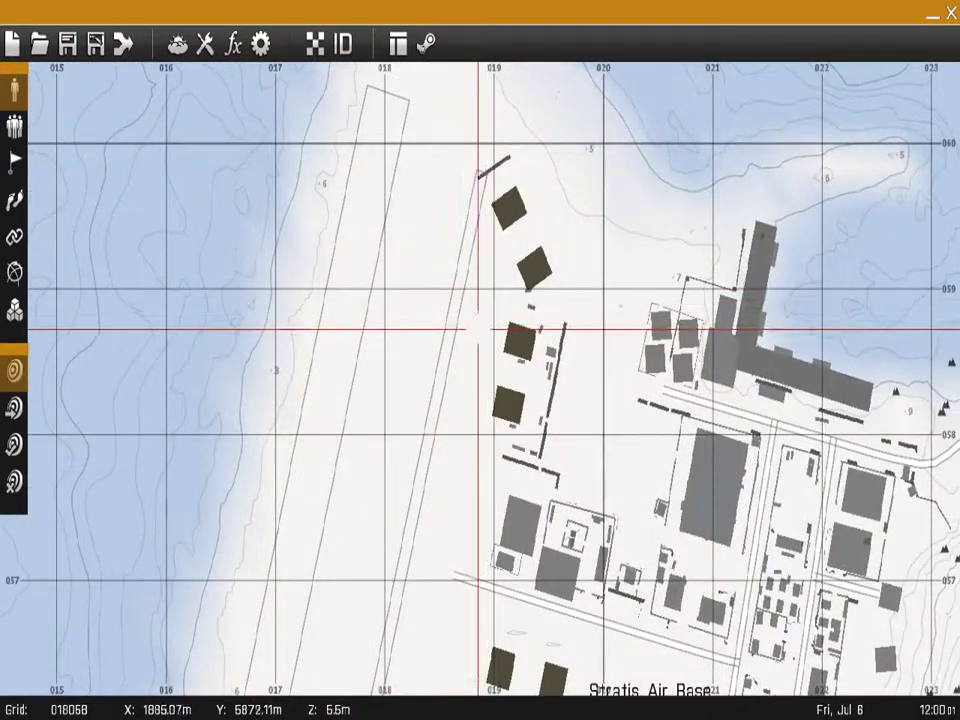
pyautogui.doubleClick(479, 328)
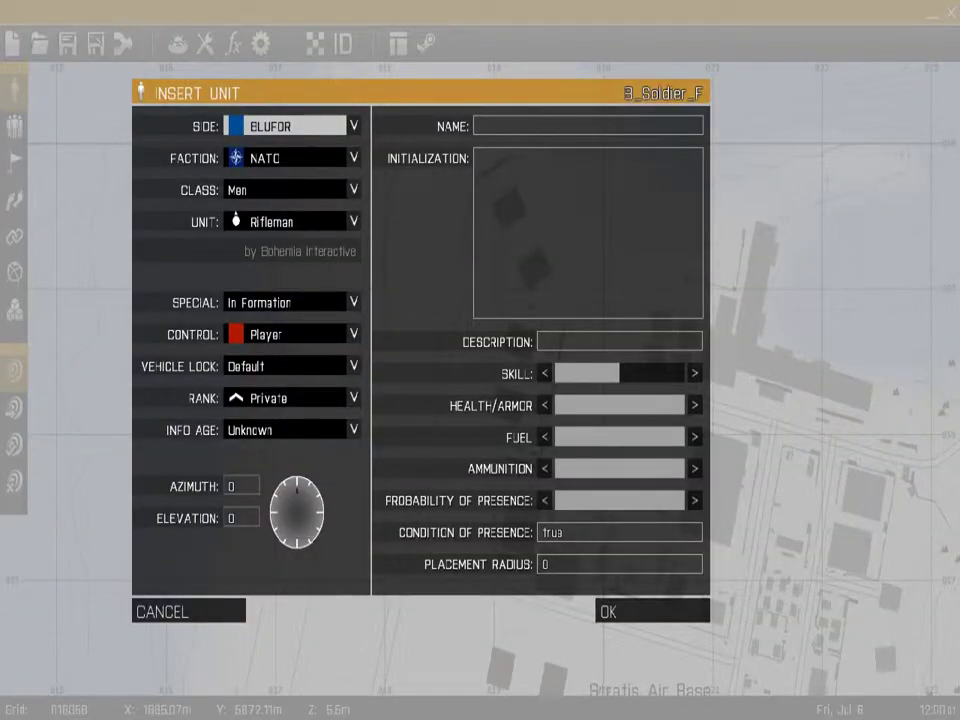
pyautogui.click(650, 611)
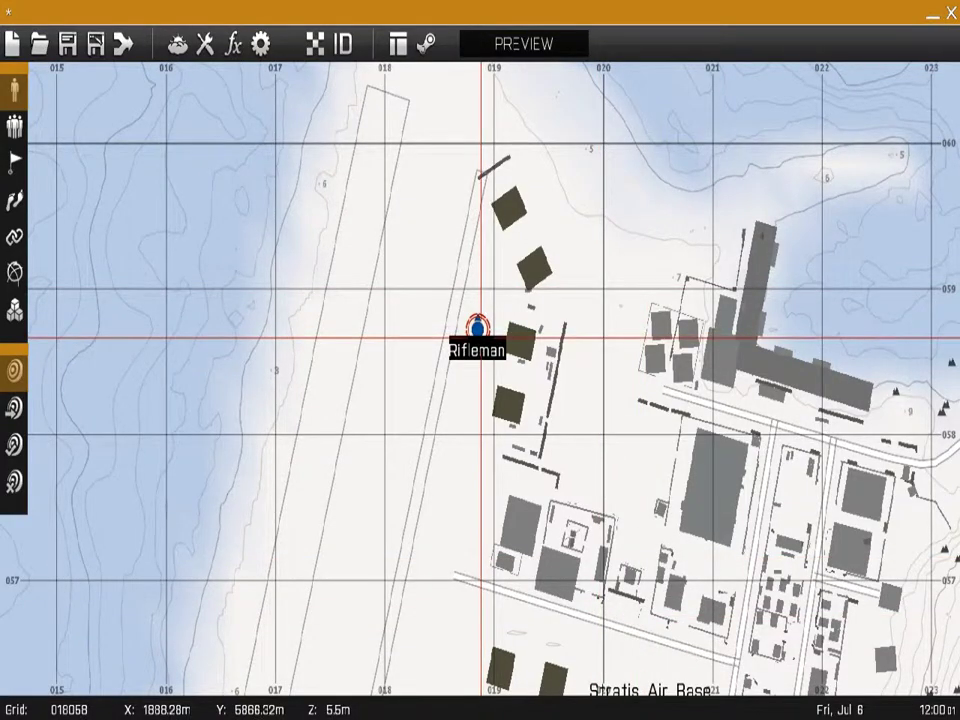
# - Switch to waypoint editing mode and select the placed rifleman
pyautogui.scroll(3, 488, 330)
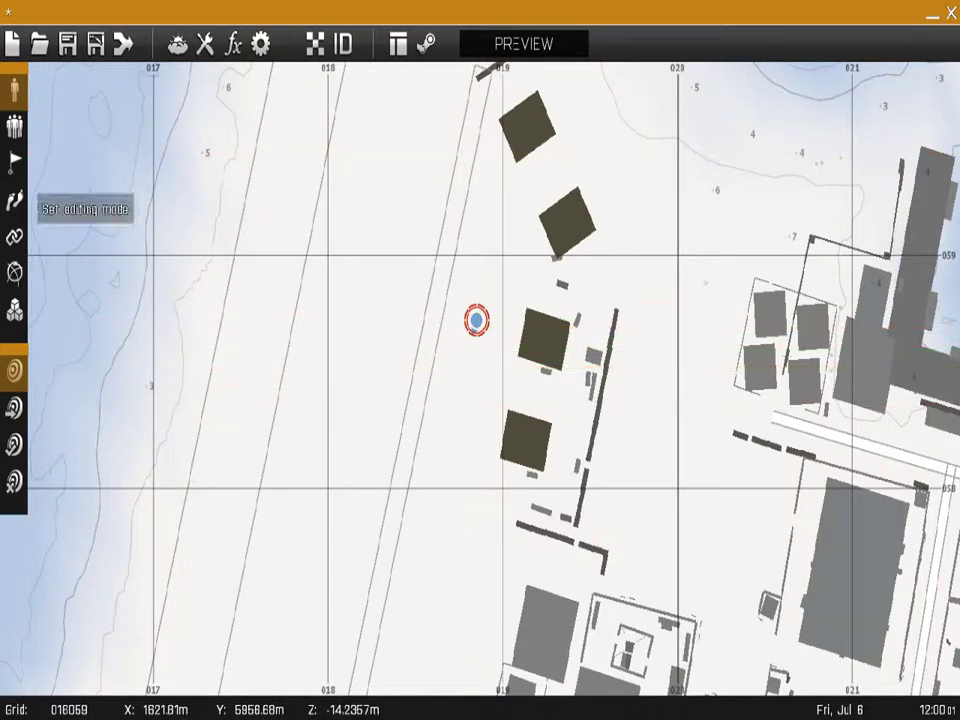
pyautogui.click(14, 200)
pyautogui.click(476, 320)
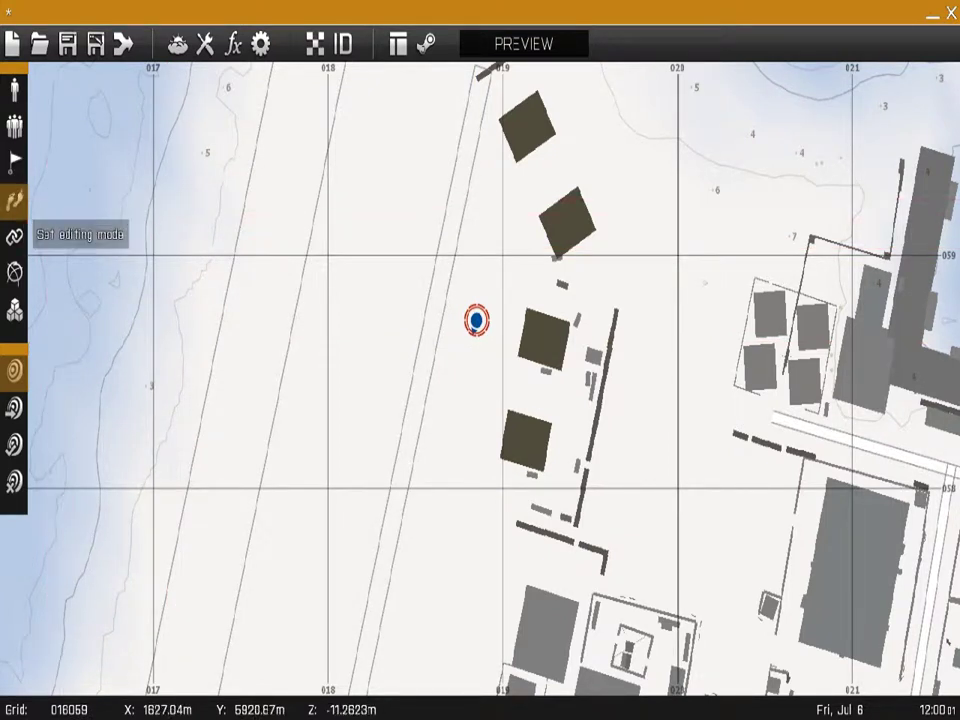
pyautogui.doubleClick(467, 450)
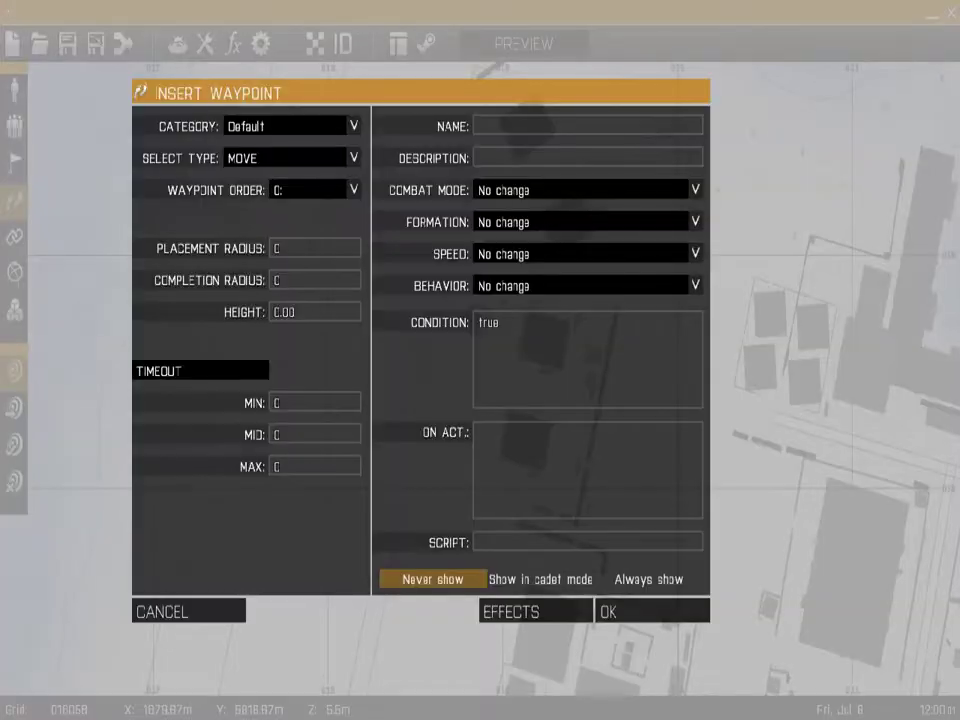
pyautogui.click(202, 610)
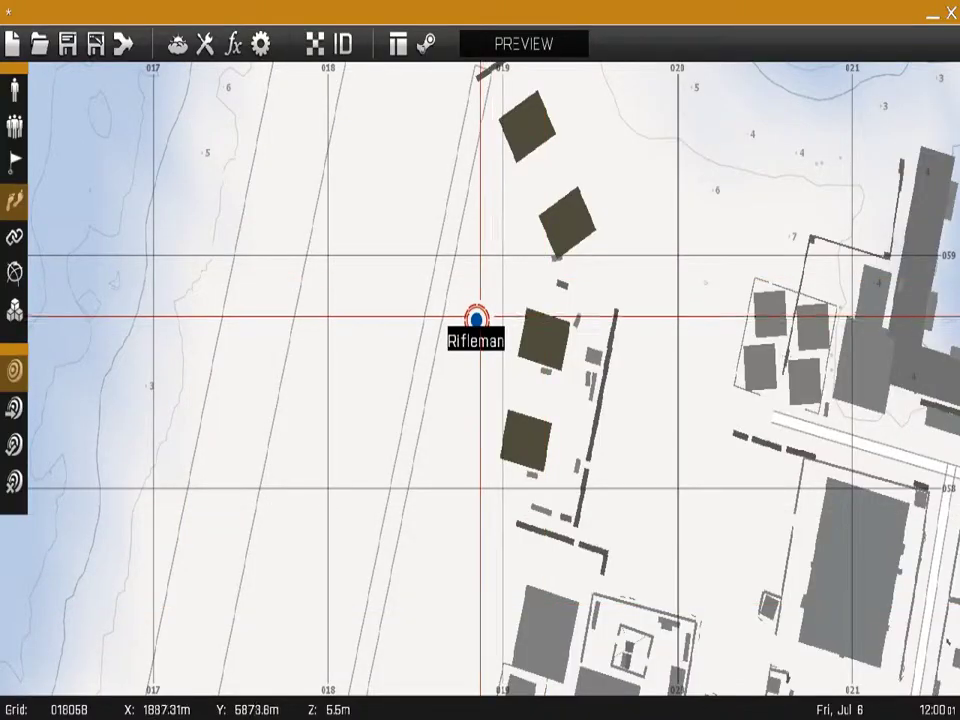
pyautogui.doubleClick(280, 275)
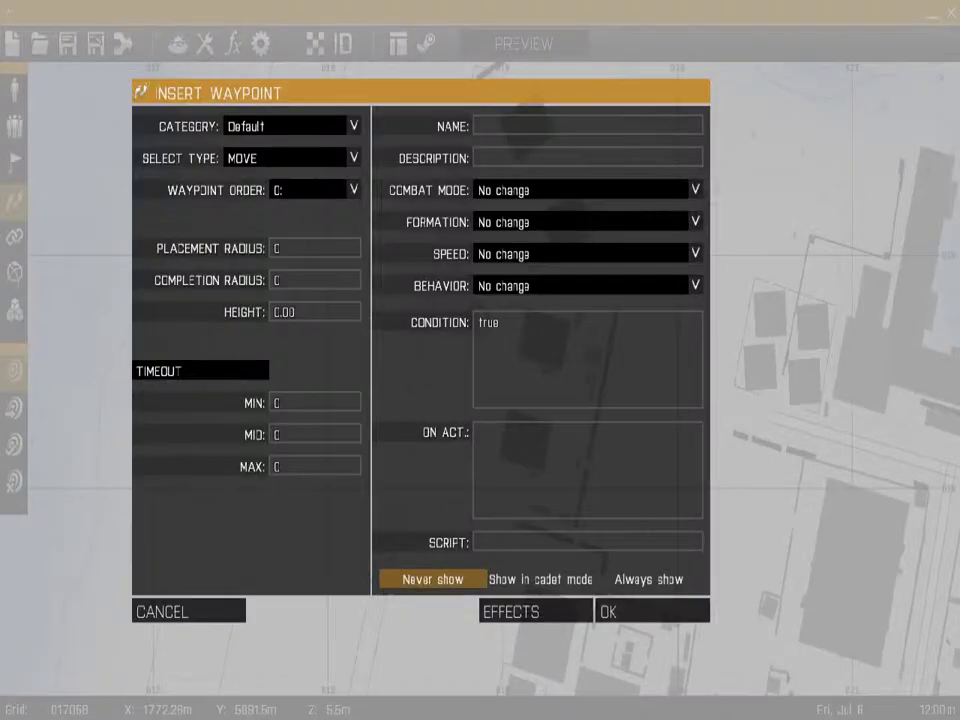
pyautogui.press('Escape')
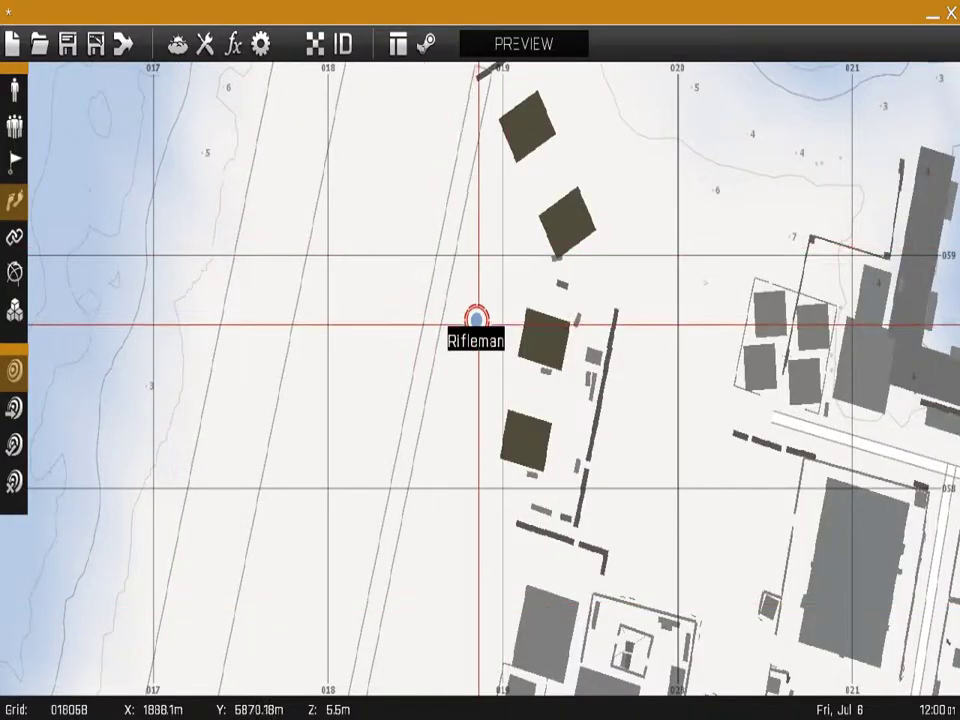
# - Add a MOVE waypoint on open ground south of the rifleman, keeping its Default category and MOVE type
pyautogui.doubleClick(461, 469)
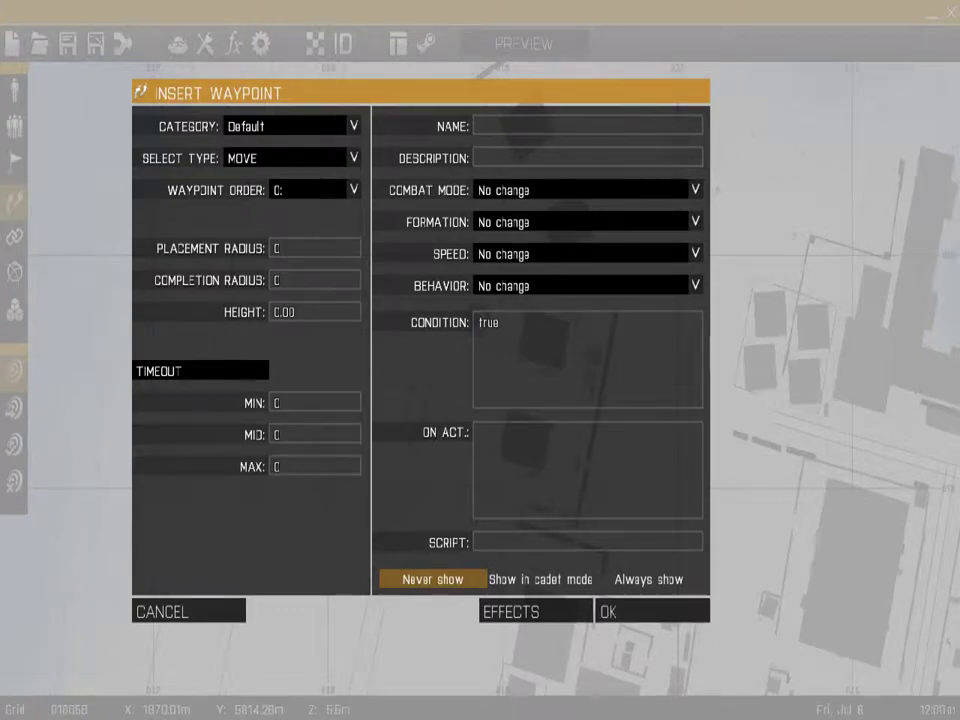
pyautogui.press('Return')
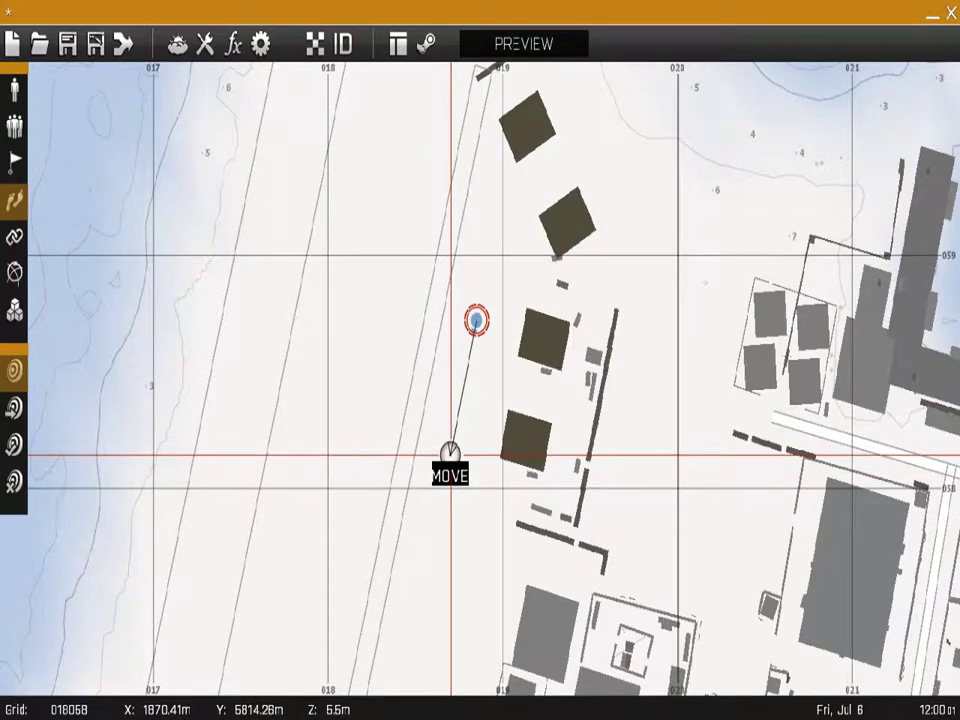
pyautogui.scroll(2, 451, 457)
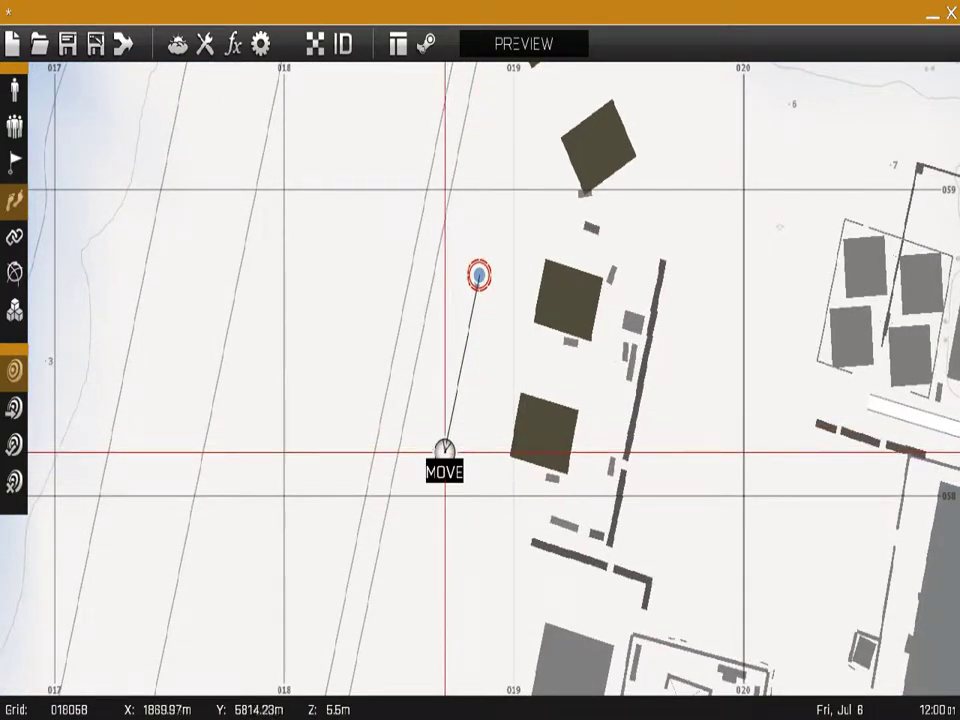
pyautogui.doubleClick(445, 451)
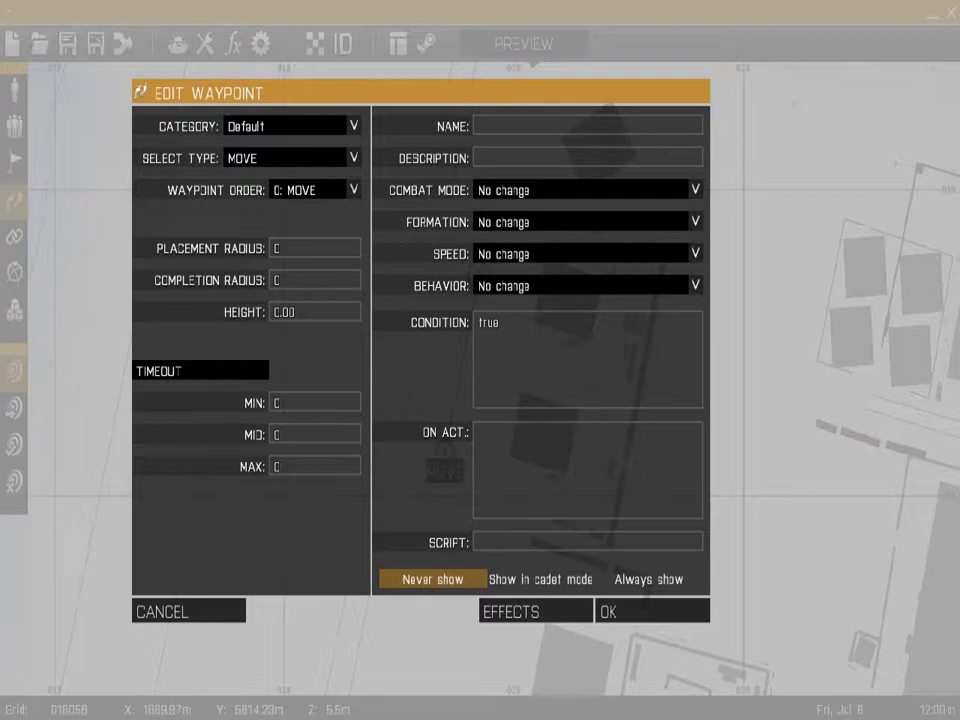
pyautogui.click(353, 126)
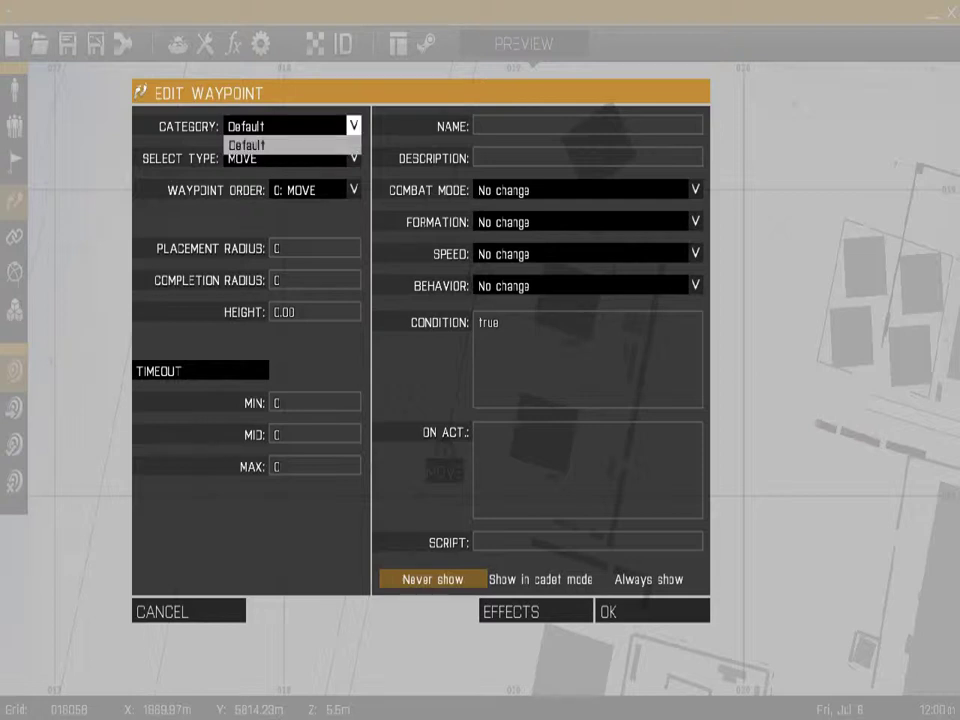
pyautogui.click(285, 145)
pyautogui.click(353, 157)
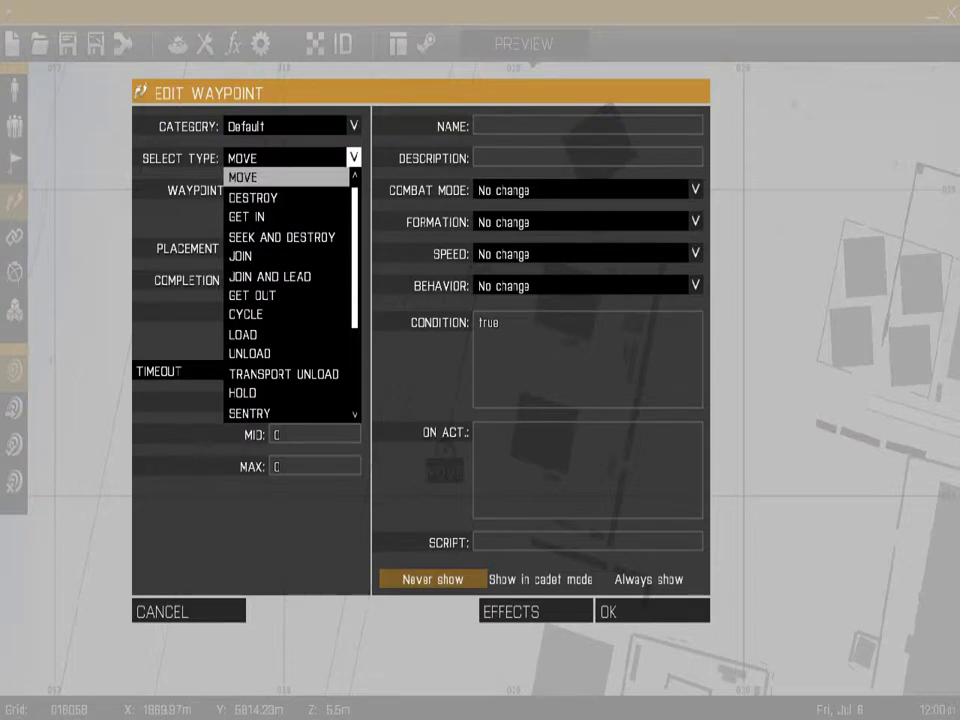
pyautogui.click(286, 177)
pyautogui.press('Return')
# - Shift the MOVE waypoint slightly southwest and delete it
pyautogui.moveTo(446, 450); pyautogui.dragTo(418, 456)
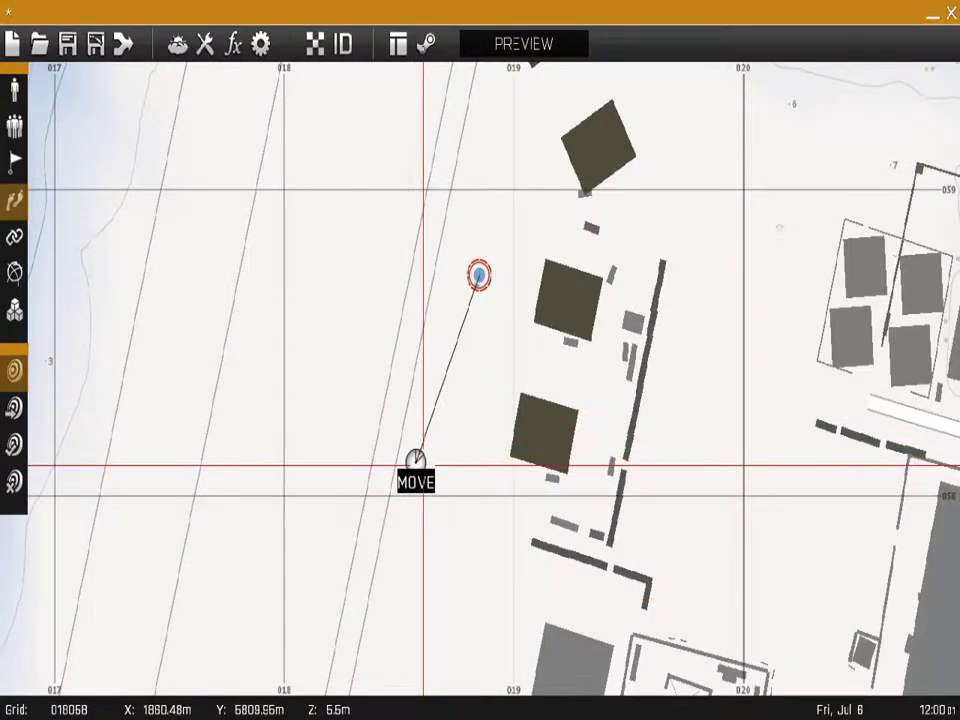
pyautogui.press('Delete')
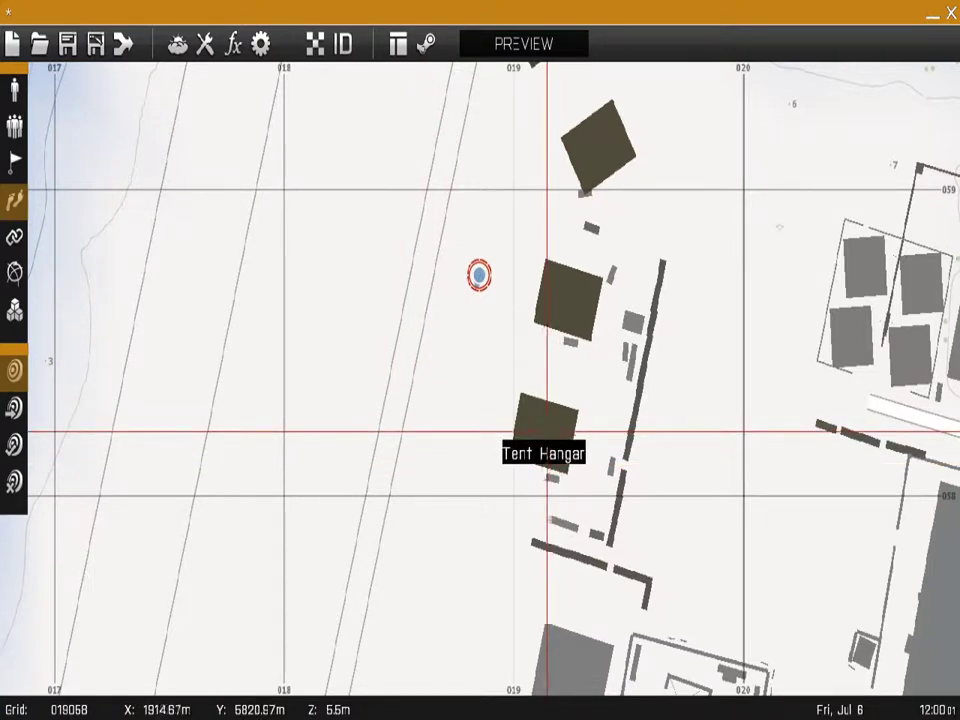
# - Attach a MOVE waypoint for the rifleman to the tent hangar southeast of him, and delete it again
pyautogui.click(480, 276)
pyautogui.doubleClick(538, 436)
pyautogui.press('Return')
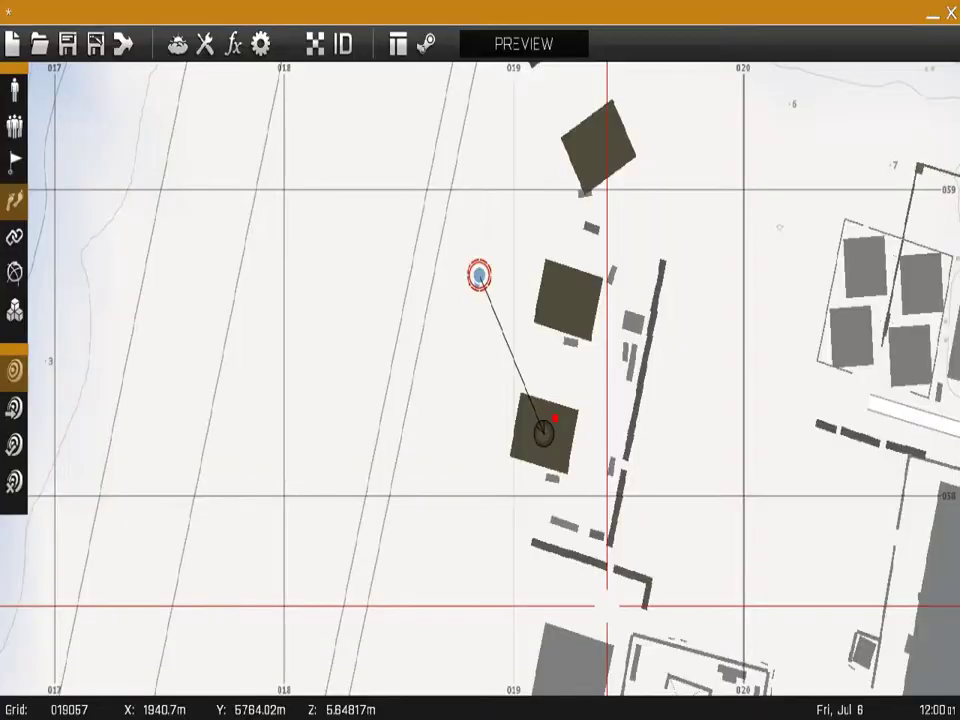
pyautogui.scroll(3, 556, 418)
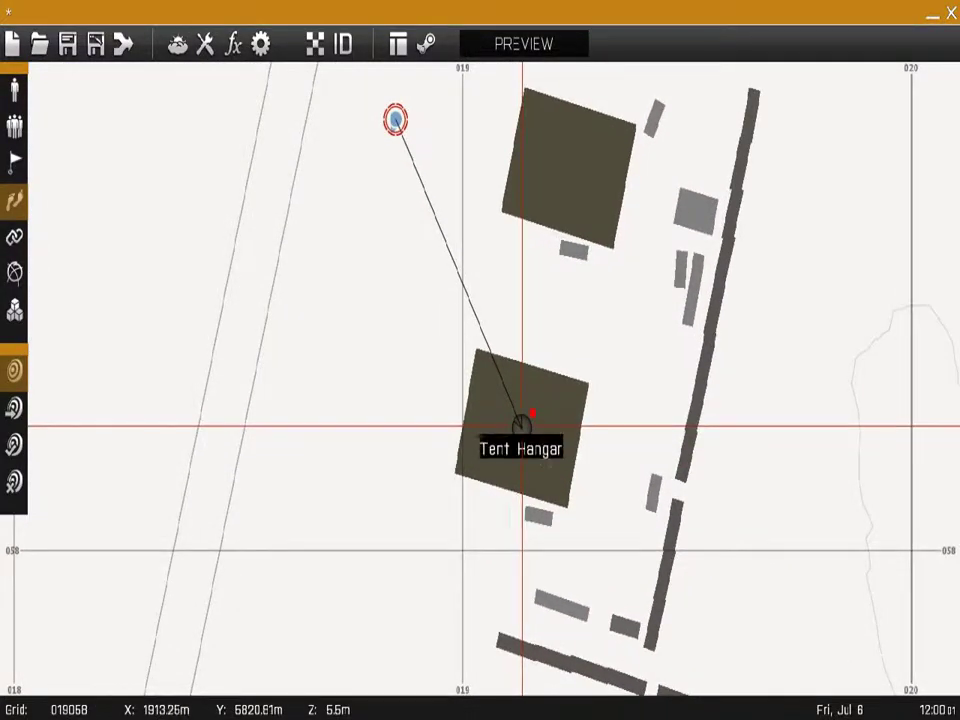
pyautogui.press('Delete')
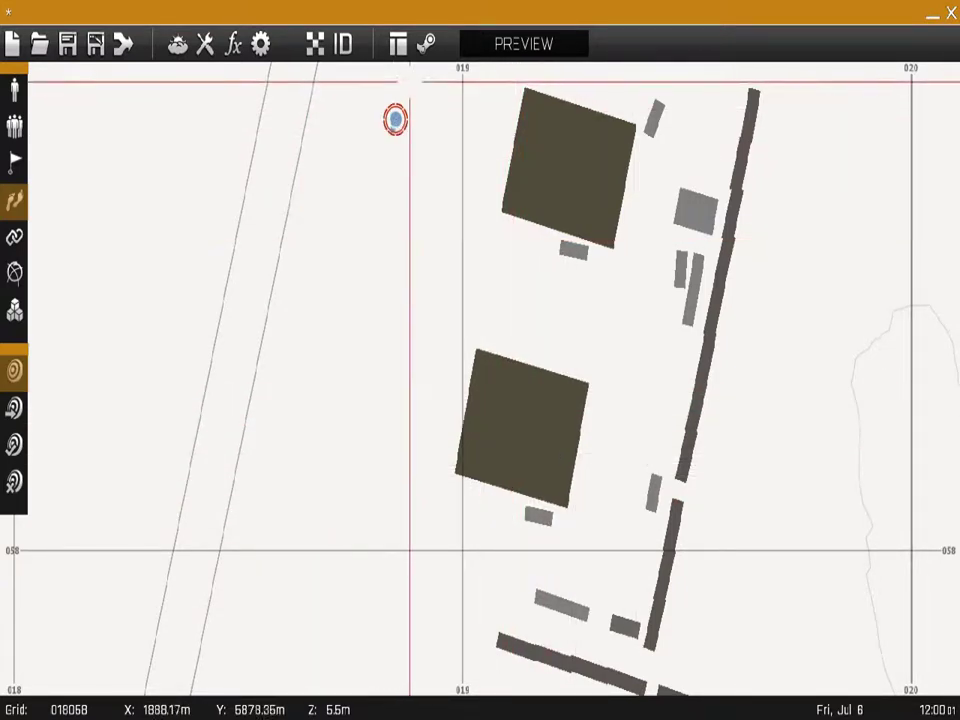
pyautogui.doubleClick(342, 433)
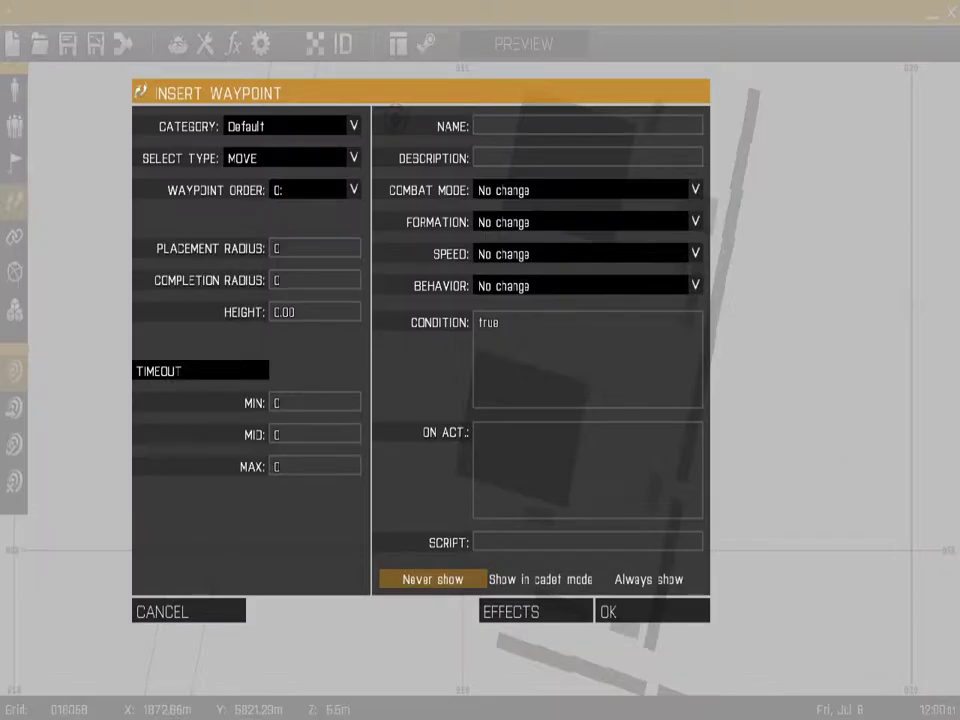
pyautogui.click(288, 158)
pyautogui.click(278, 176)
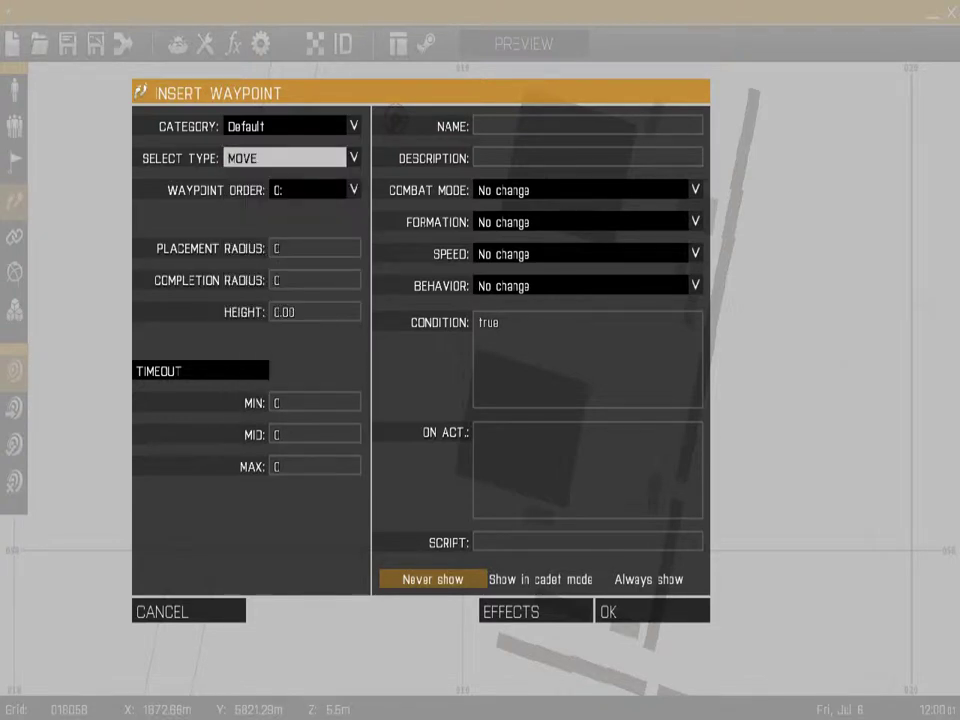
pyautogui.click(190, 611)
# - Move the rifleman south to the open ground southwest of the lower tent hangar
pyautogui.moveTo(386, 616); pyautogui.dragTo(422, 360, button='right')
pyautogui.scroll(-1, 439, 535)
pyautogui.scroll(-3, 439, 537)
pyautogui.moveTo(435, 158); pyautogui.dragTo(417, 391)
pyautogui.moveTo(499, 526); pyautogui.dragTo(425, 343, button='right')
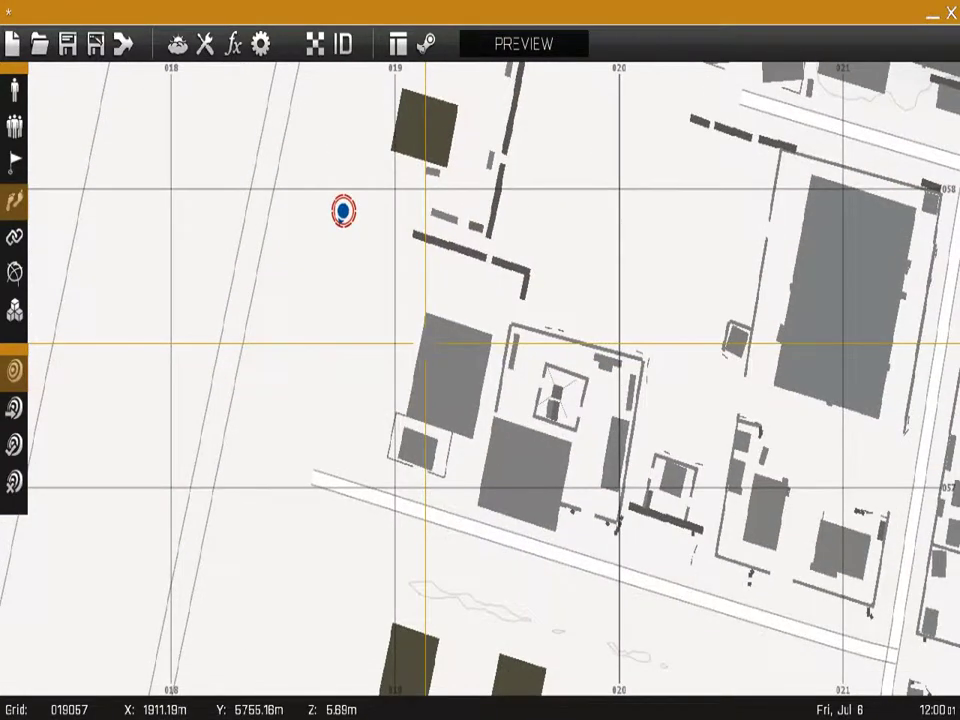
# - Compare the new-waypoint settings on the large building, including Position in House, with those on open ground, placing no waypoint
pyautogui.doubleClick(452, 386)
pyautogui.click(315, 312)
pyautogui.click(189, 610)
pyautogui.doubleClick(451, 373)
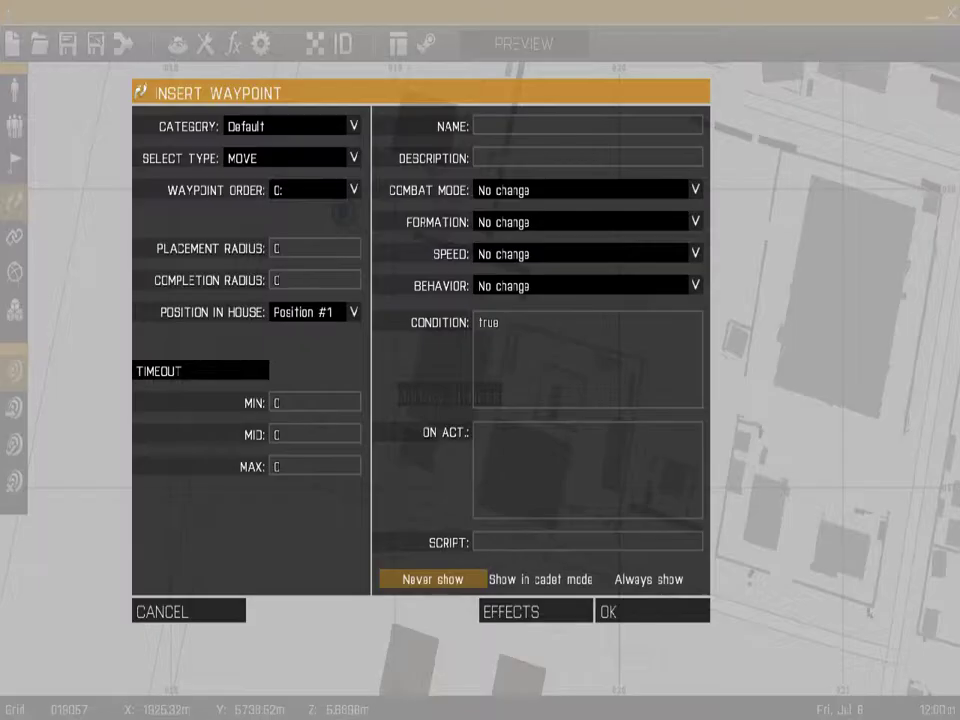
pyautogui.click(189, 610)
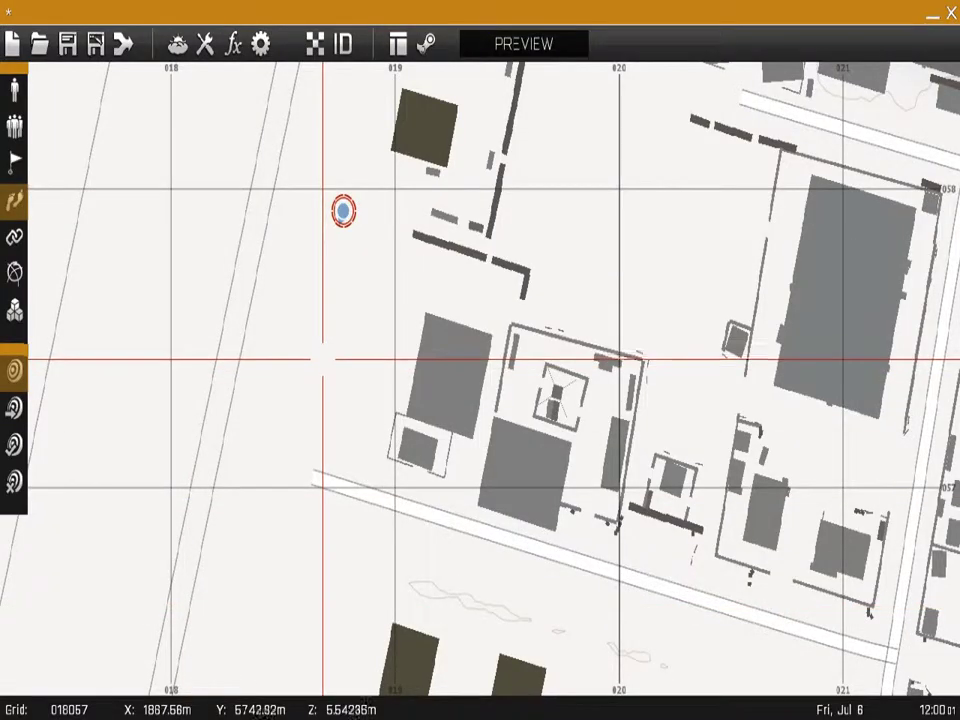
pyautogui.doubleClick(322, 360)
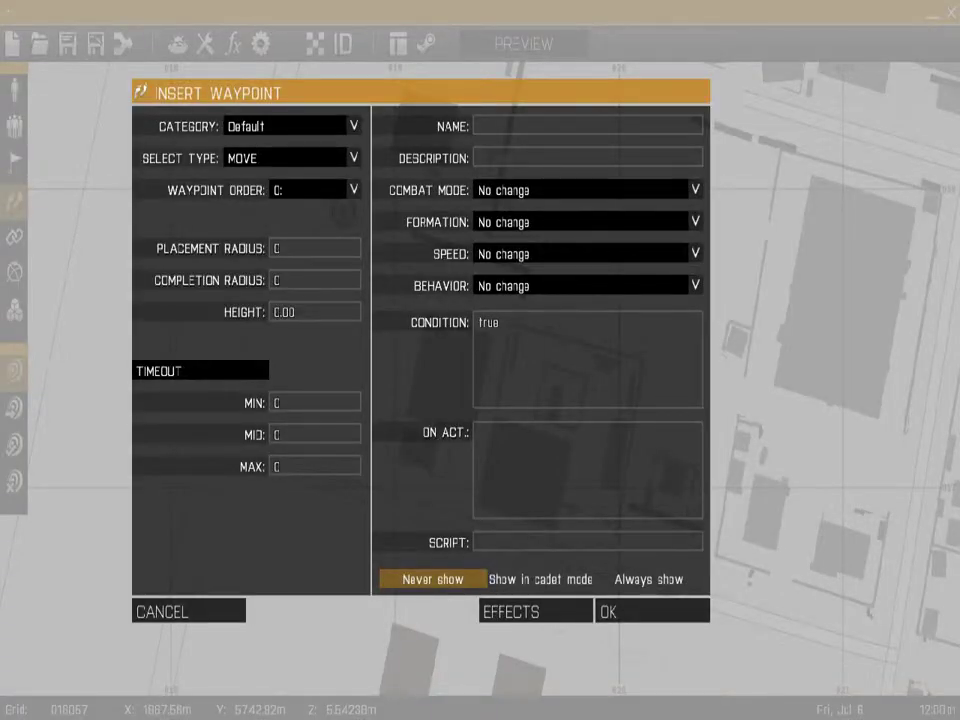
pyautogui.click(189, 610)
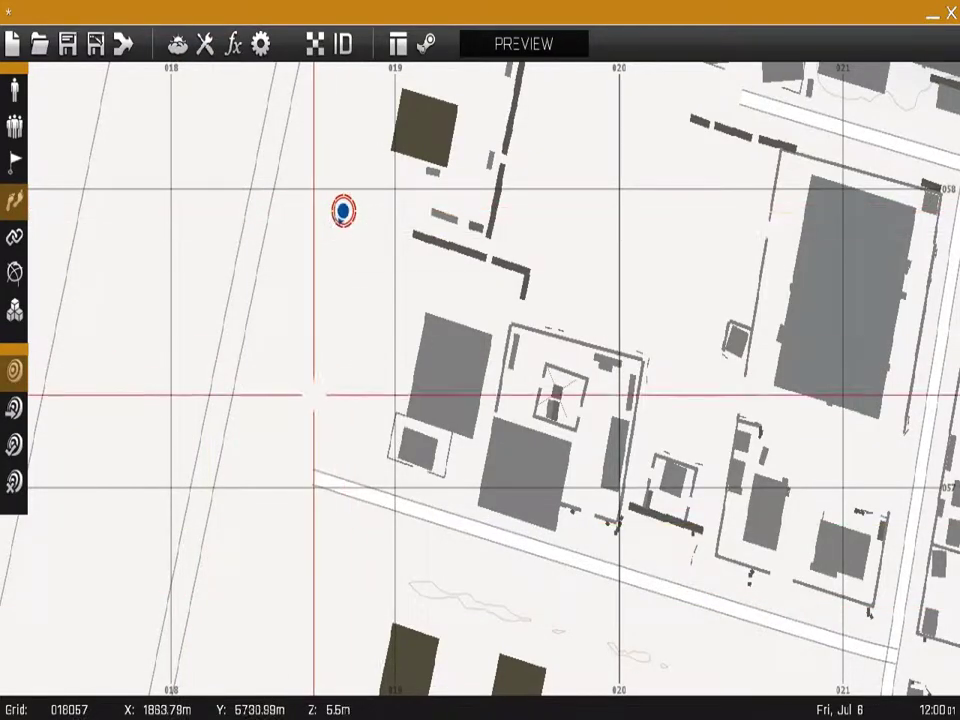
# - Review the available waypoint types and the waypoint order choices for a new waypoint, without placing it
pyautogui.doubleClick(317, 398)
pyautogui.click(292, 158)
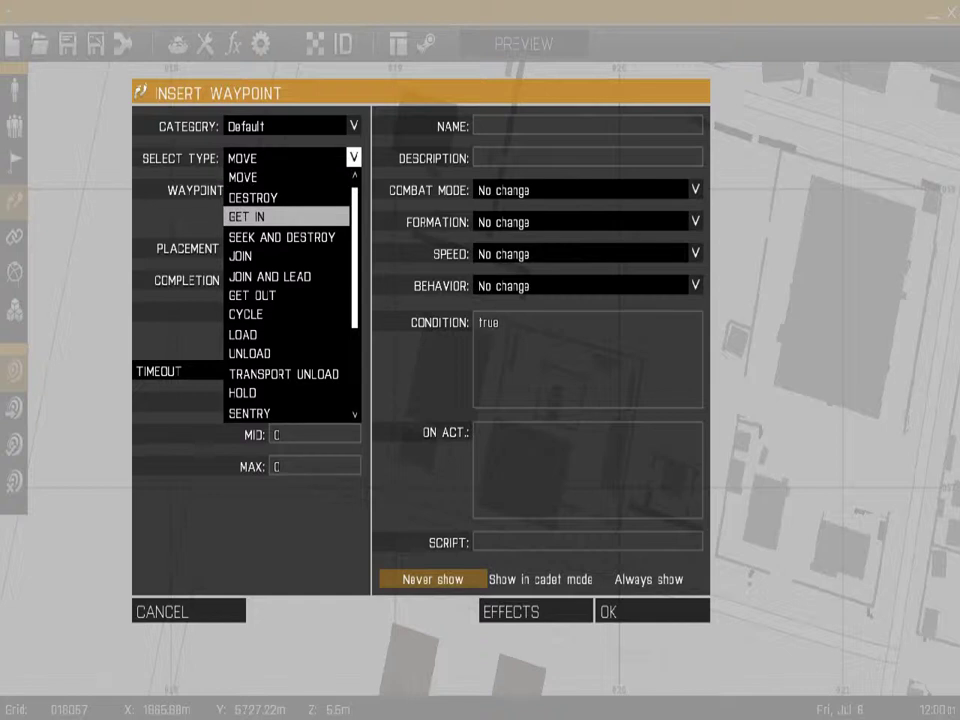
pyautogui.scroll(-4, 290, 290)
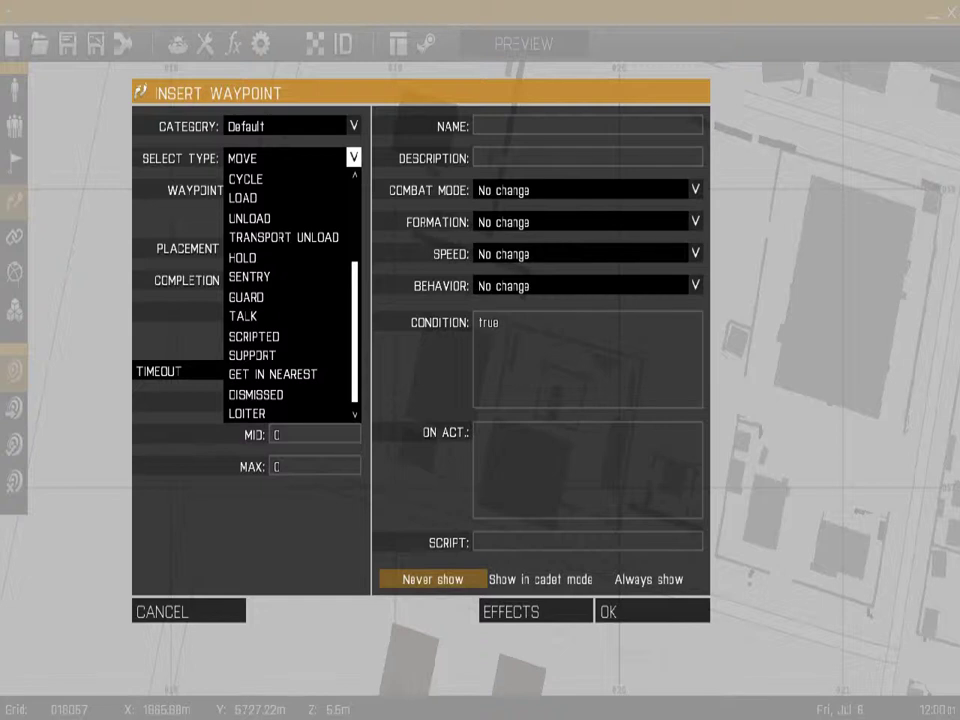
pyautogui.scroll(4, 290, 290)
pyautogui.scroll(-4, 290, 290)
pyautogui.scroll(4, 290, 290)
pyautogui.scroll(-4, 290, 290)
pyautogui.click(353, 157)
pyautogui.click(353, 189)
pyautogui.click(315, 209)
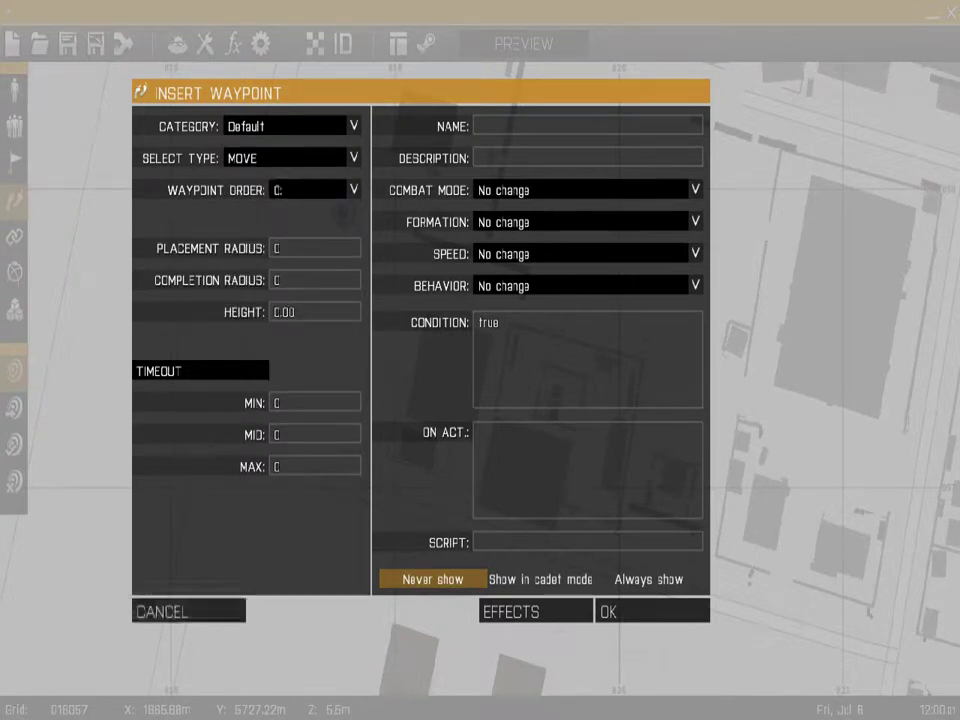
pyautogui.click(188, 611)
# - Add two MOVE waypoints for the rifleman, the first to his southwest and the second to his southeast
pyautogui.doubleClick(298, 372)
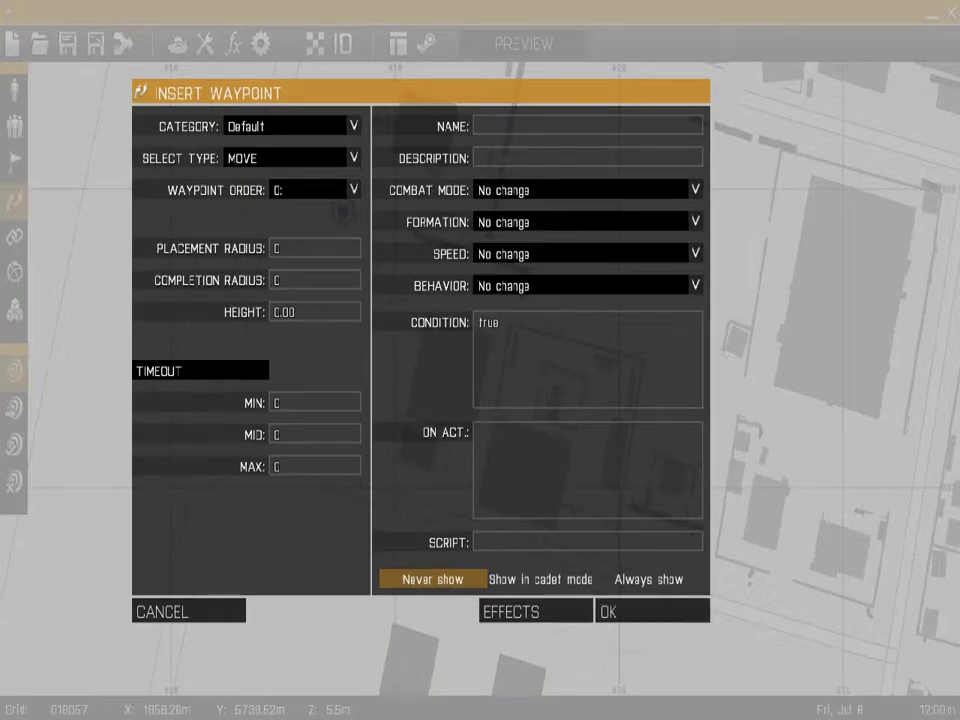
pyautogui.click(618, 611)
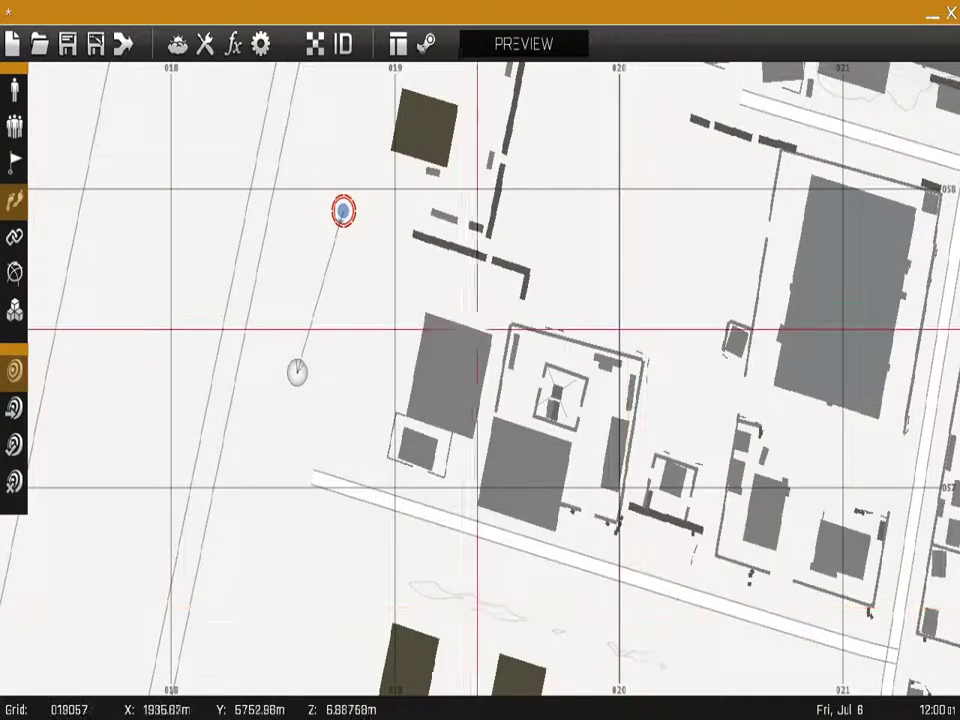
pyautogui.doubleClick(386, 259)
pyautogui.click(618, 611)
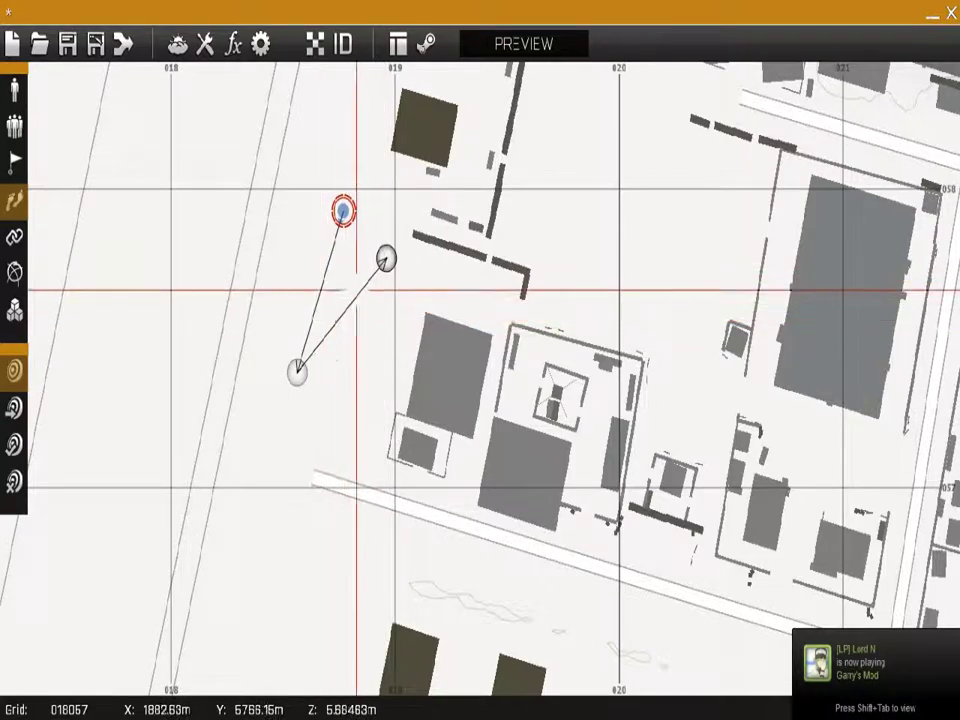
# - Insert an extra MOVE waypoint west of the rifleman with waypoint order 0: MOVE, and delete it again
pyautogui.doubleClick(258, 213)
pyautogui.click(353, 189)
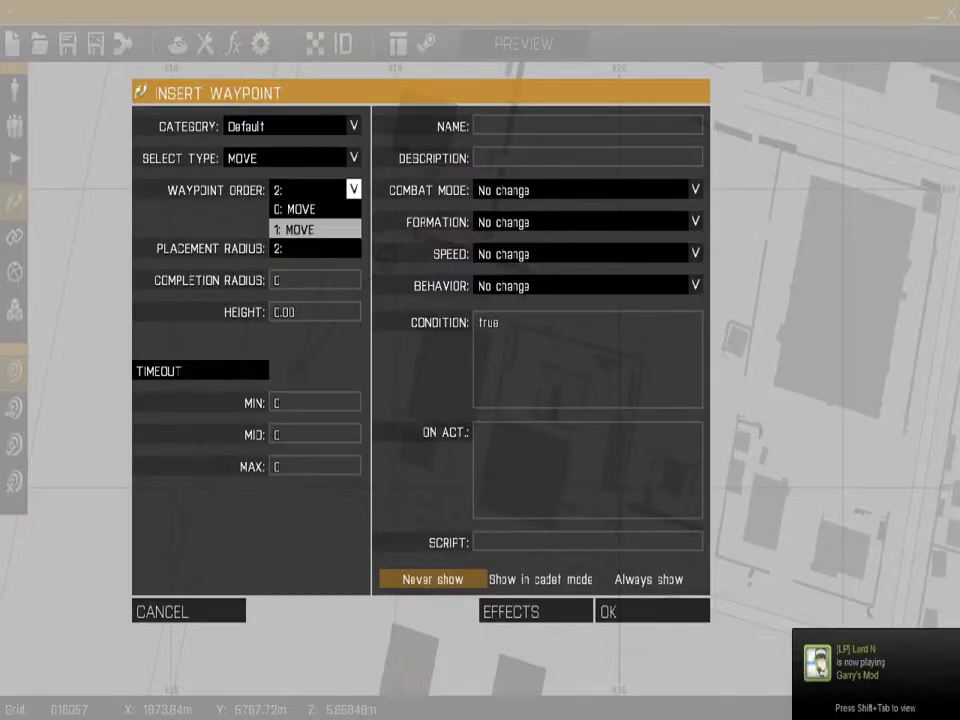
pyautogui.click(302, 209)
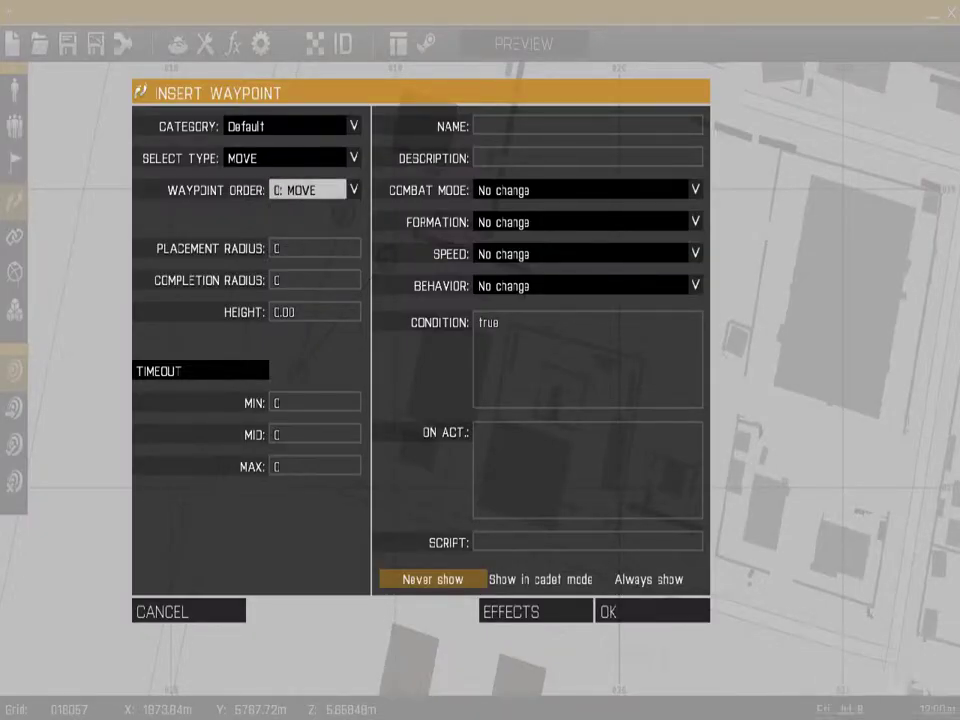
pyautogui.click(636, 611)
pyautogui.press('Delete')
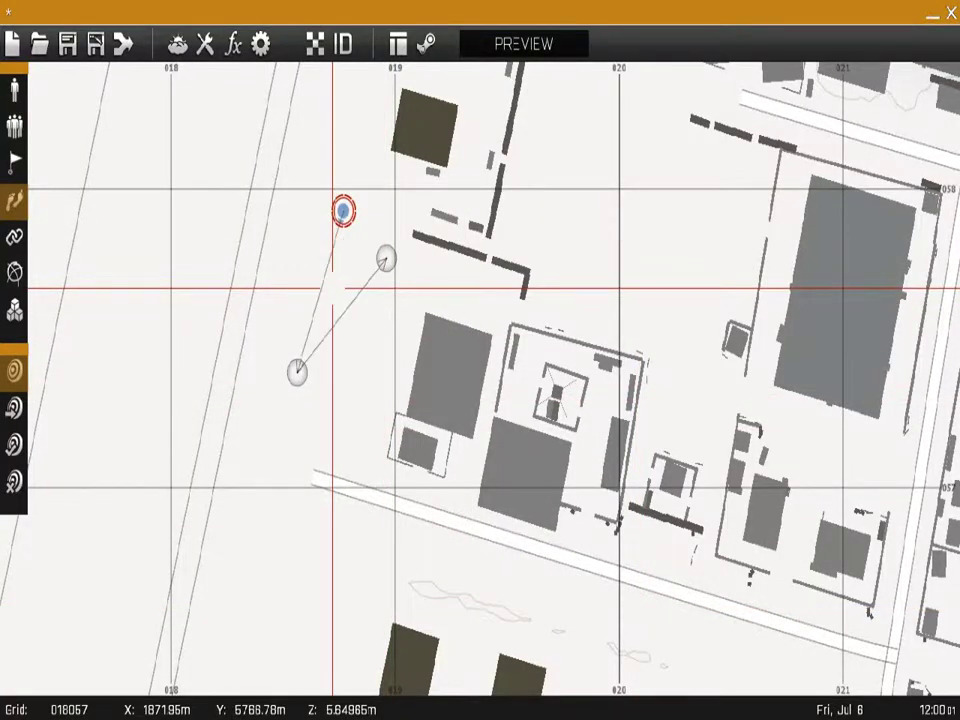
# - Choose 1: MOVE as the waypoint order for the waypoint southeast of the rifleman
pyautogui.doubleClick(385, 254)
pyautogui.click(353, 189)
pyautogui.click(311, 227)
pyautogui.click(636, 611)
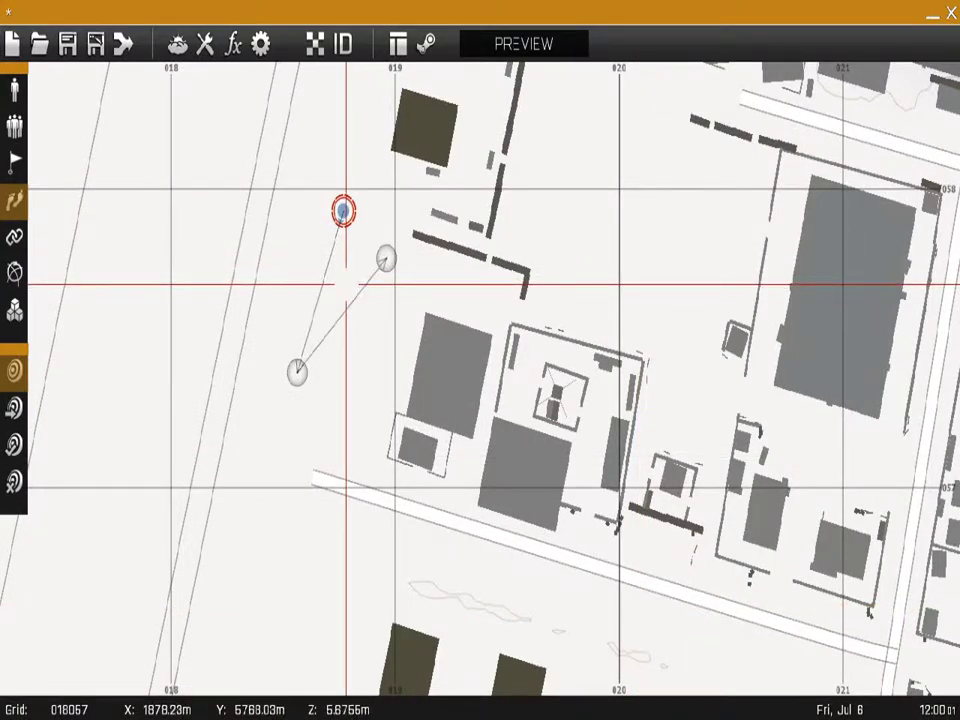
# - Remove the waypoint southeast of the rifleman and check the remaining waypoint's settings without changing them
pyautogui.moveTo(385, 255); pyautogui.dragTo(296, 368)
pyautogui.doubleClick(296, 368)
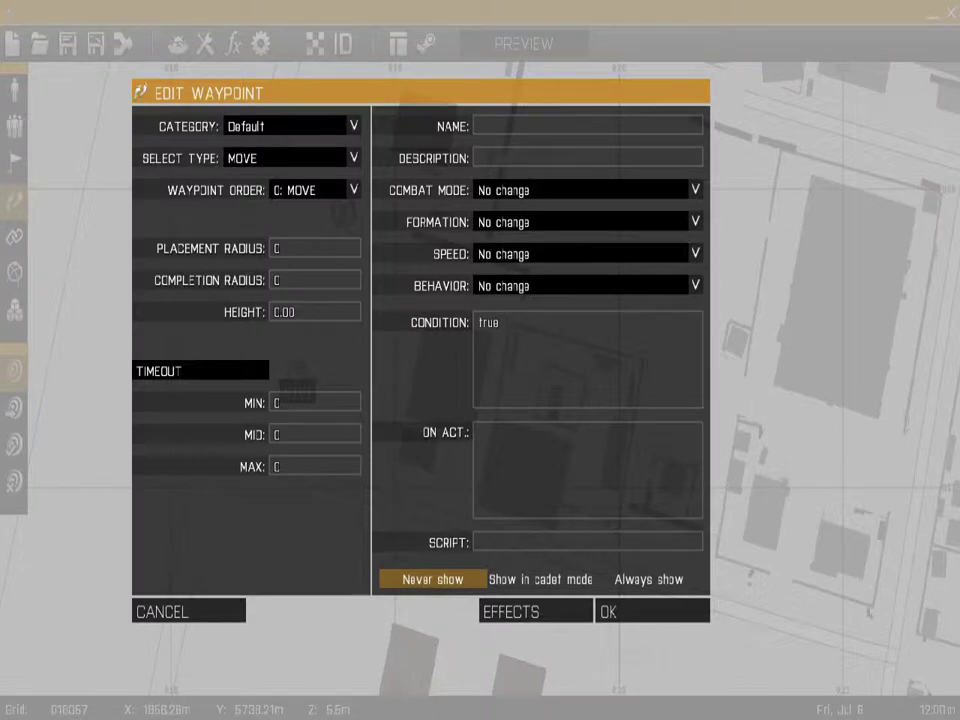
pyautogui.click(162, 611)
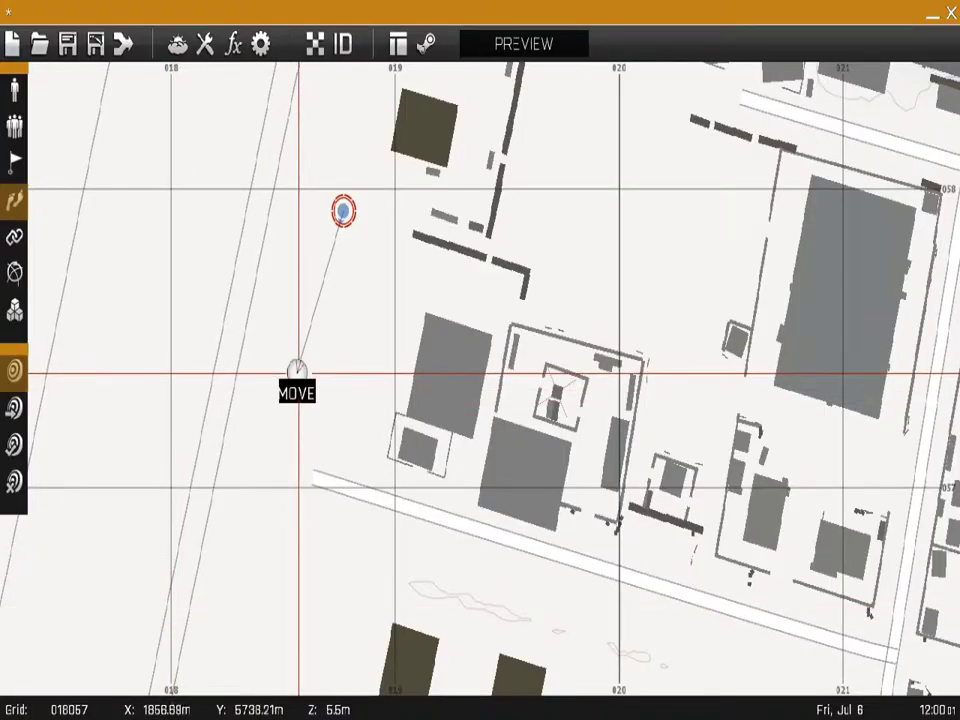
# - Look through the types for the remaining MOVE waypoint and give it a large placement radius
pyautogui.doubleClick(296, 368)
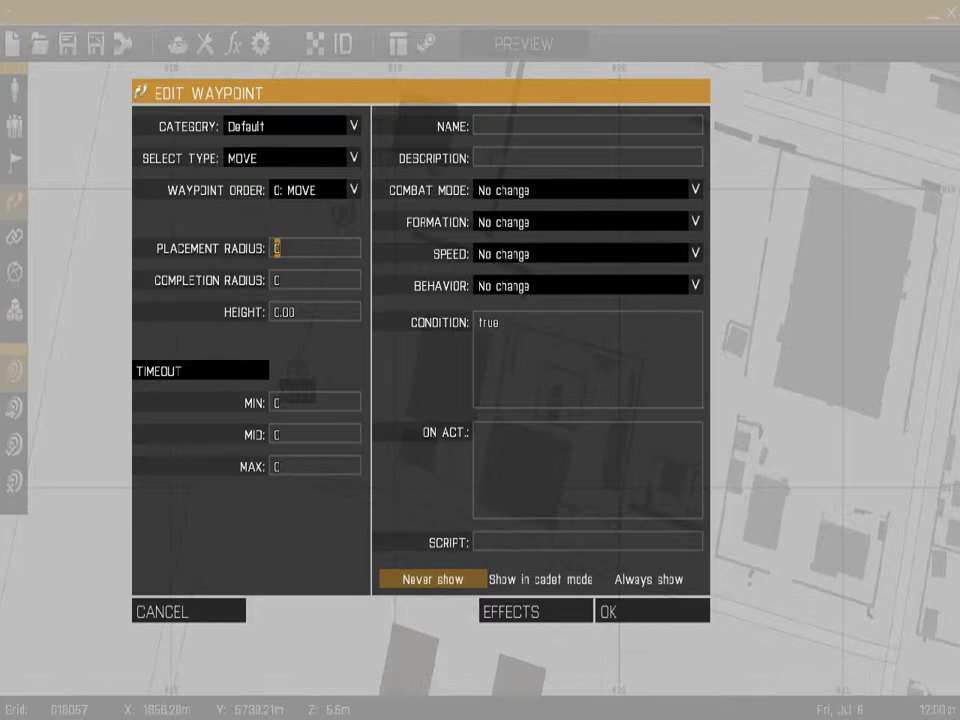
pyautogui.click(291, 158)
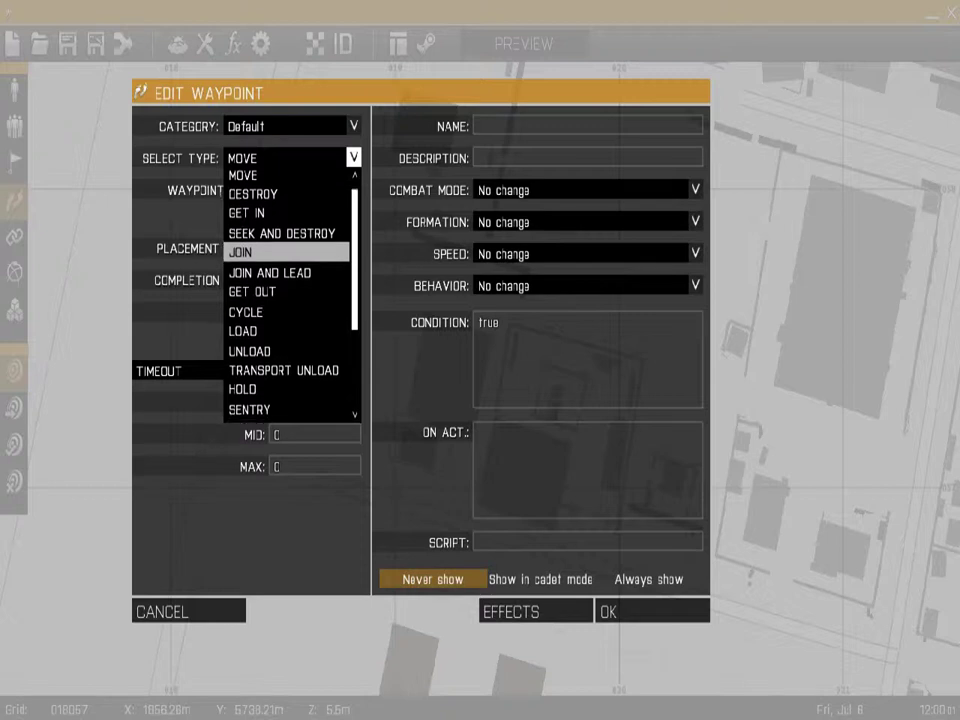
pyautogui.scroll(-1, 290, 290)
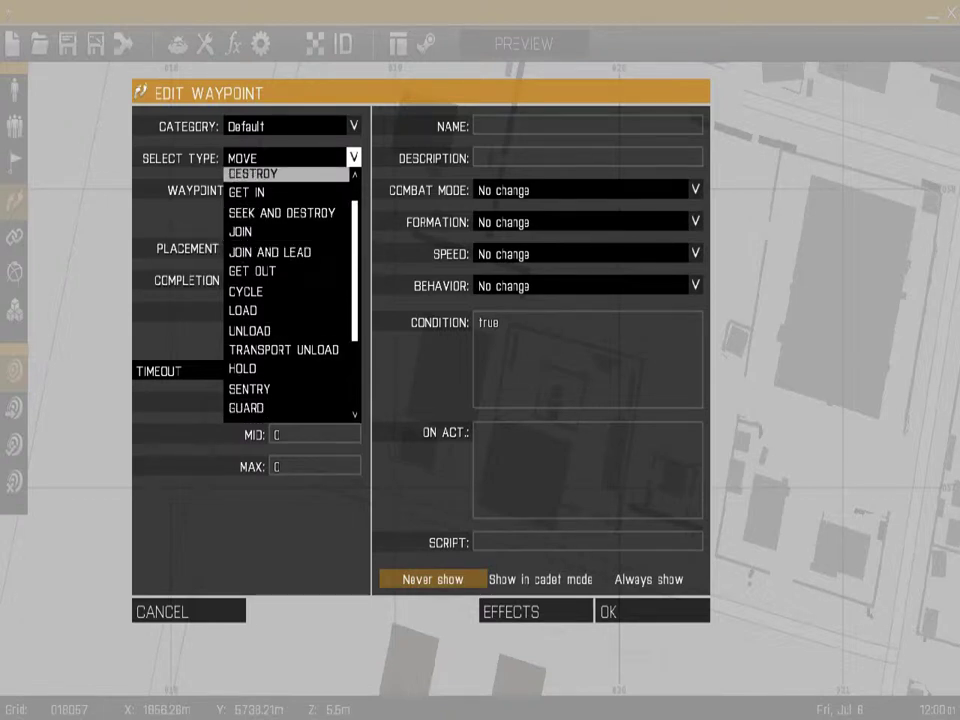
pyautogui.click(290, 158)
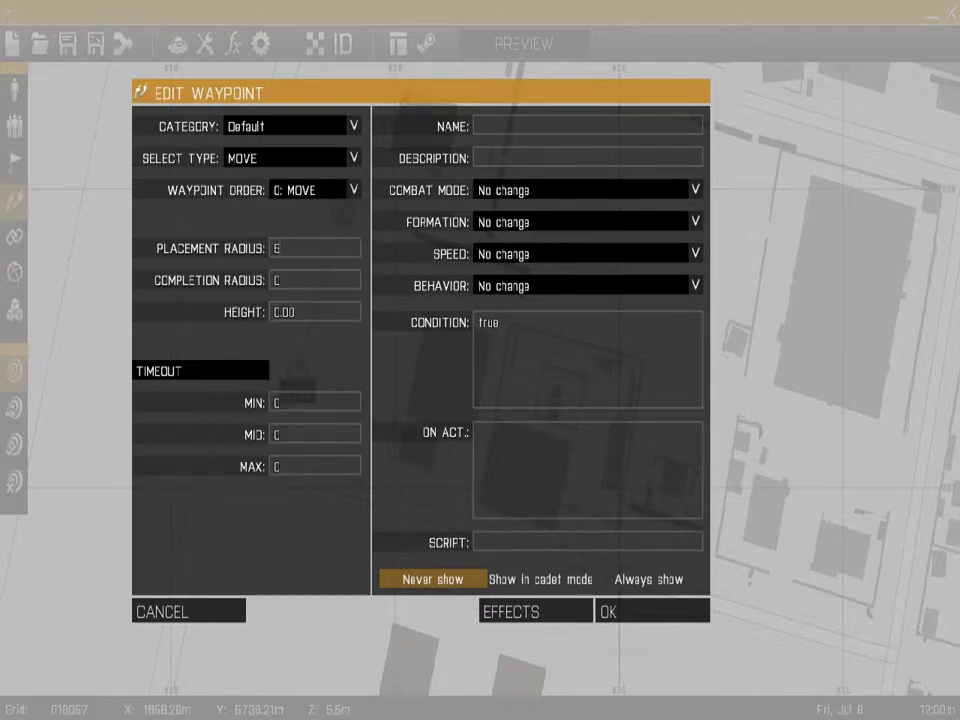
pyautogui.click(648, 612)
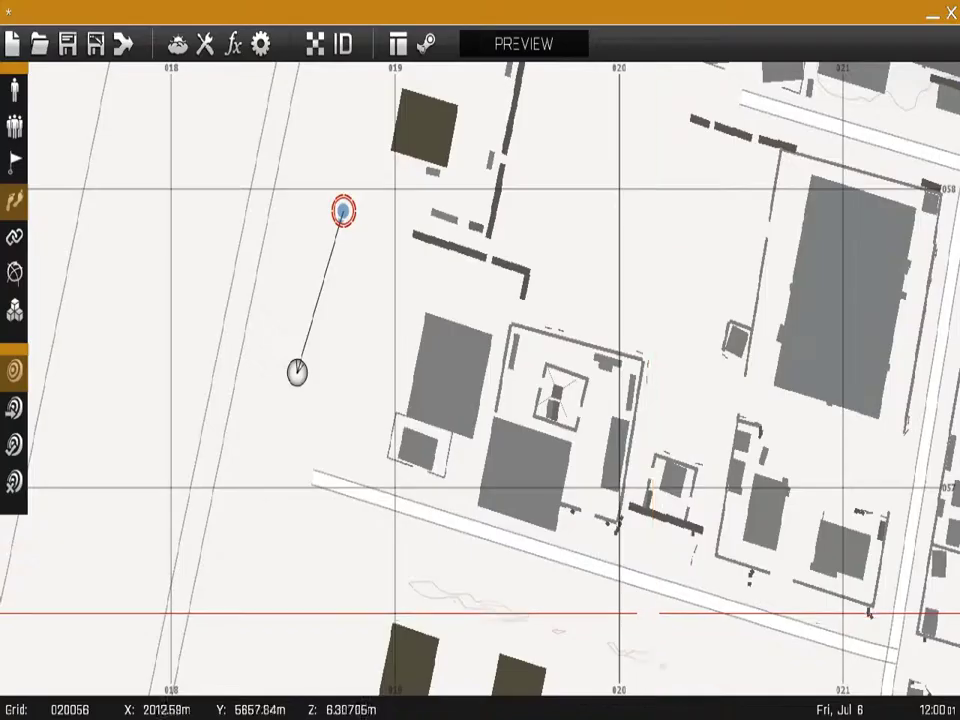
pyautogui.scroll(-2, 317, 413)
pyautogui.scroll(-1, 390, 522)
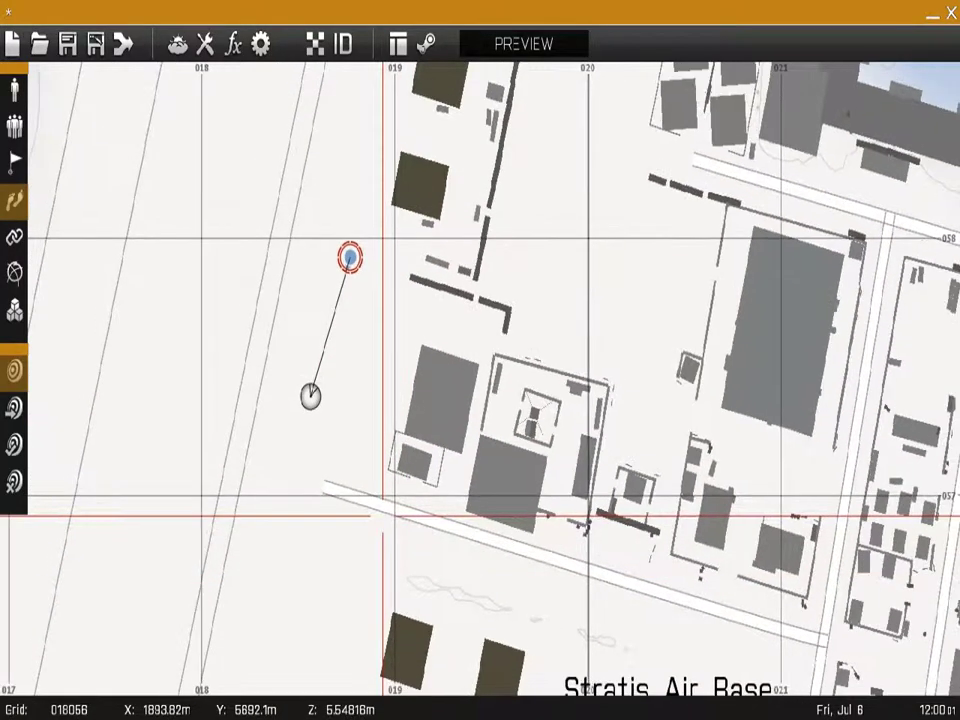
pyautogui.scroll(-5, 372, 489)
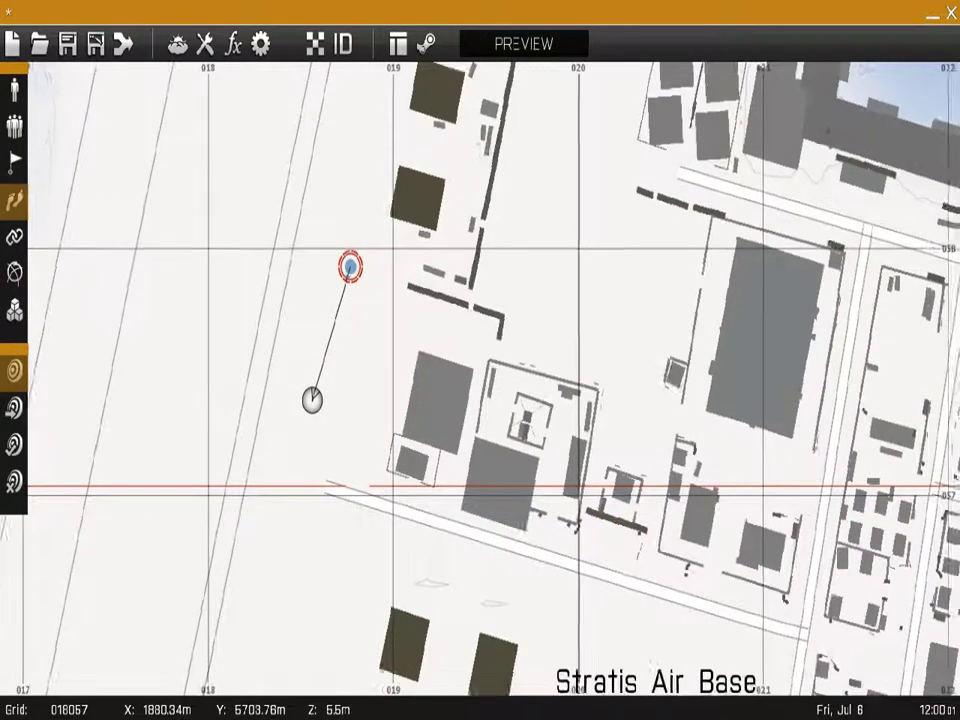
pyautogui.scroll(-3, 357, 487)
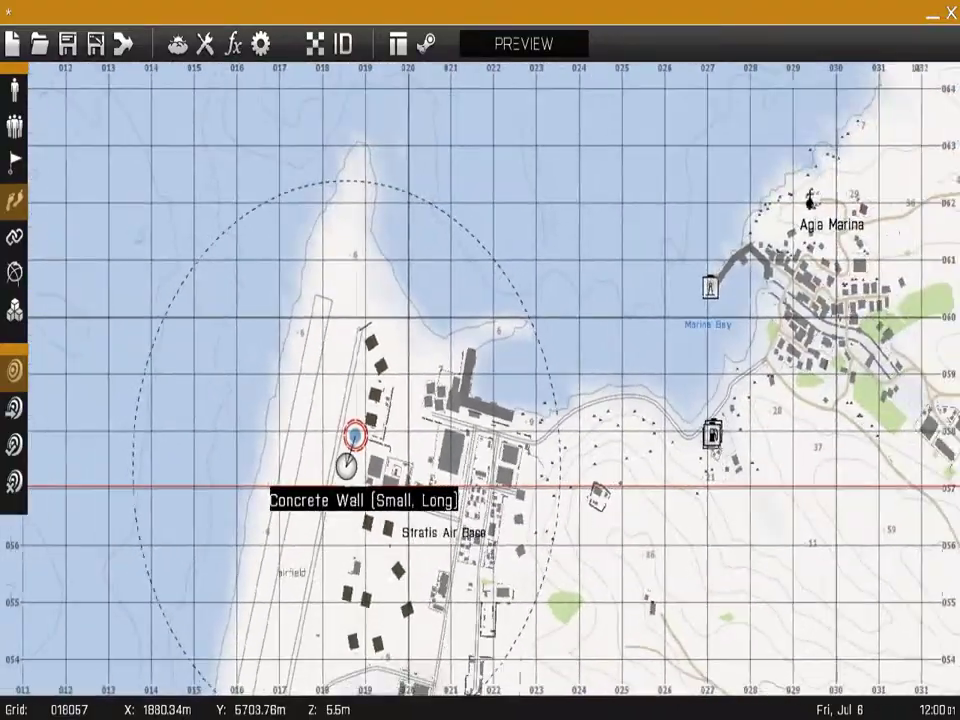
# - Set the MOVE waypoint's placement radius to 0 and give it a small completion radius
pyautogui.scroll(1, 343, 462)
pyautogui.scroll(4, 343, 462)
pyautogui.doubleClick(360, 465)
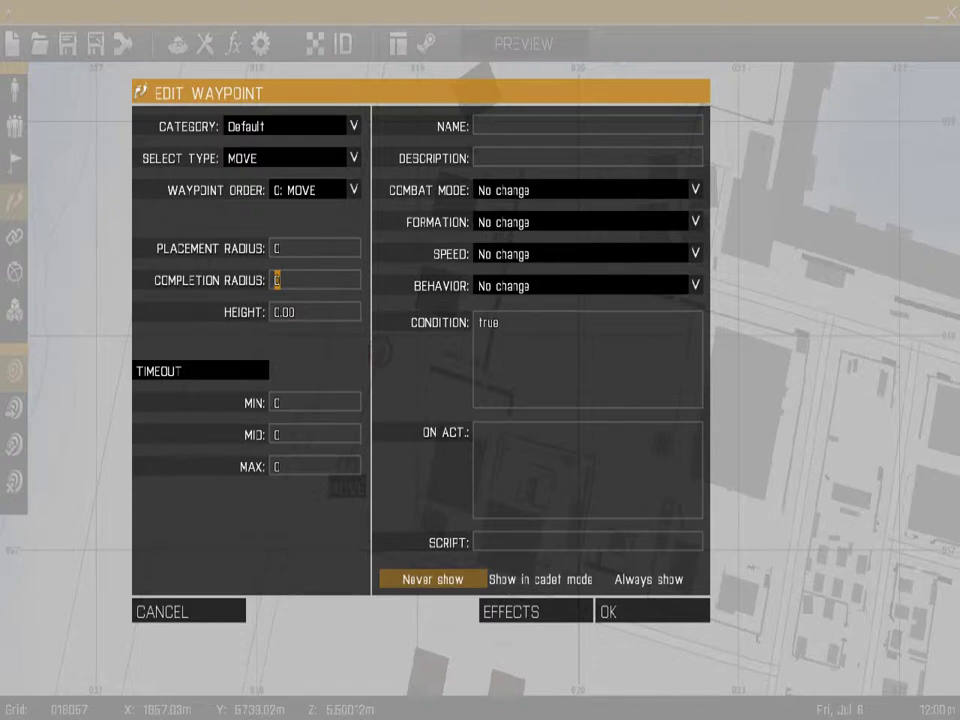
pyautogui.click(652, 611)
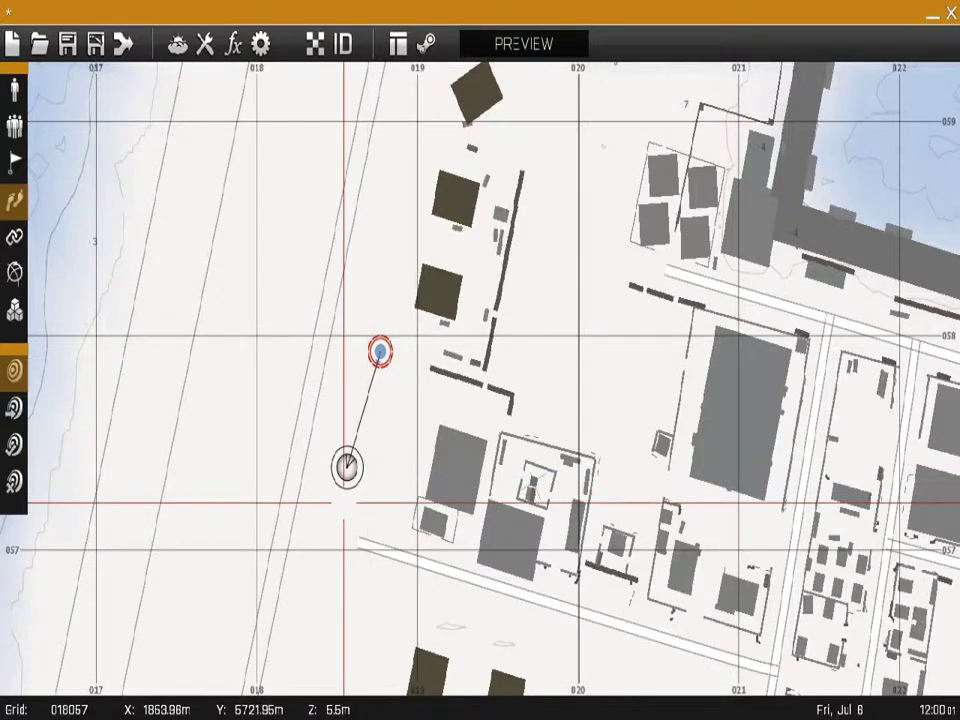
pyautogui.scroll(3, 345, 466)
pyautogui.scroll(3, 345, 452)
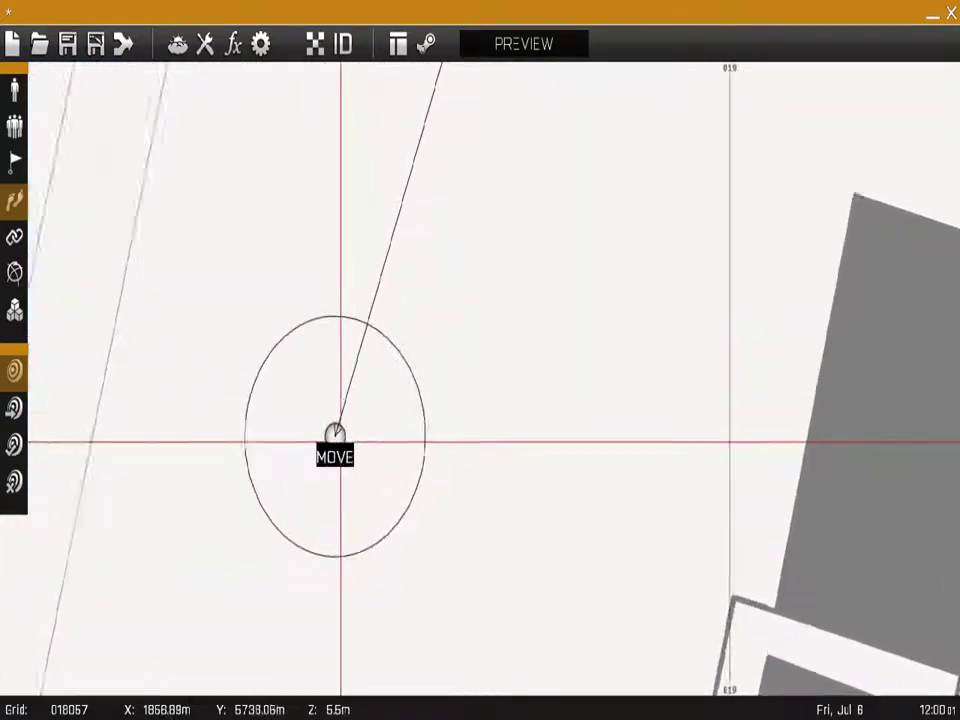
# - Set the MOVE waypoint's completion radius to 0 and its height to 150
pyautogui.doubleClick(335, 435)
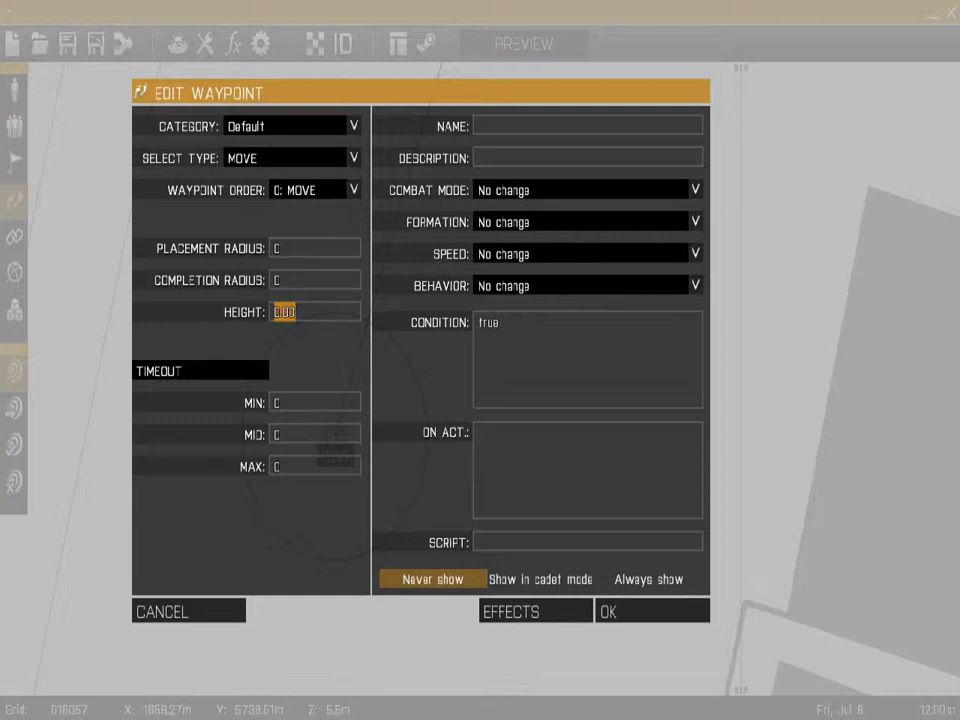
pyautogui.write('150')
pyautogui.press('Return')
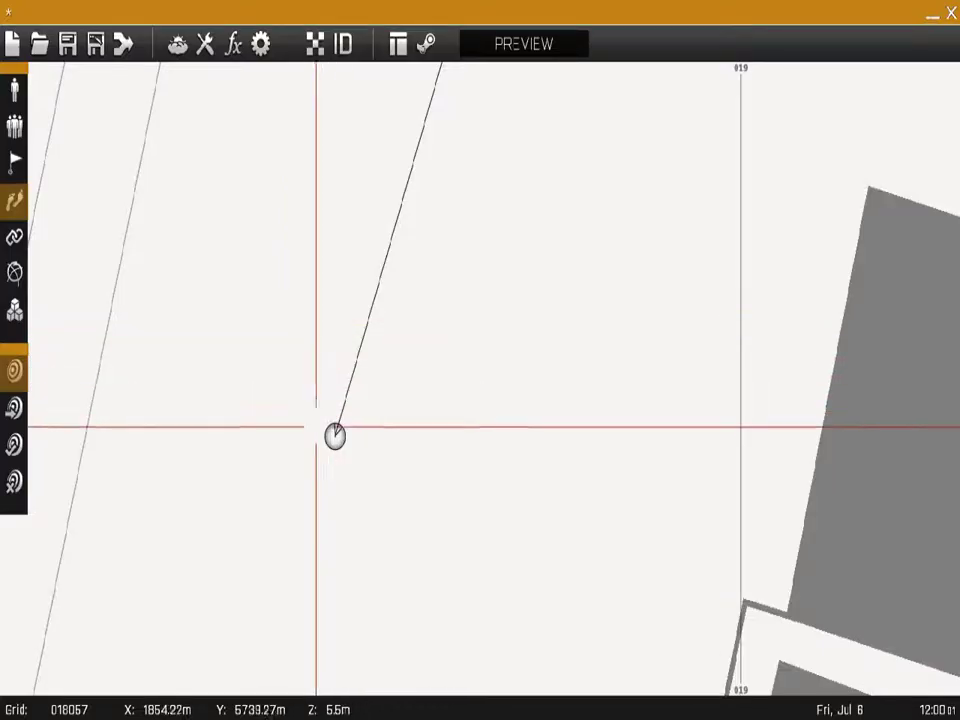
# - Set the MOVE waypoint's height to 0 and inspect its Min, Mid and Max timeout values
pyautogui.doubleClick(334, 431)
pyautogui.moveTo(308, 312); pyautogui.dragTo(272, 312)
pyautogui.press('BackSpace')
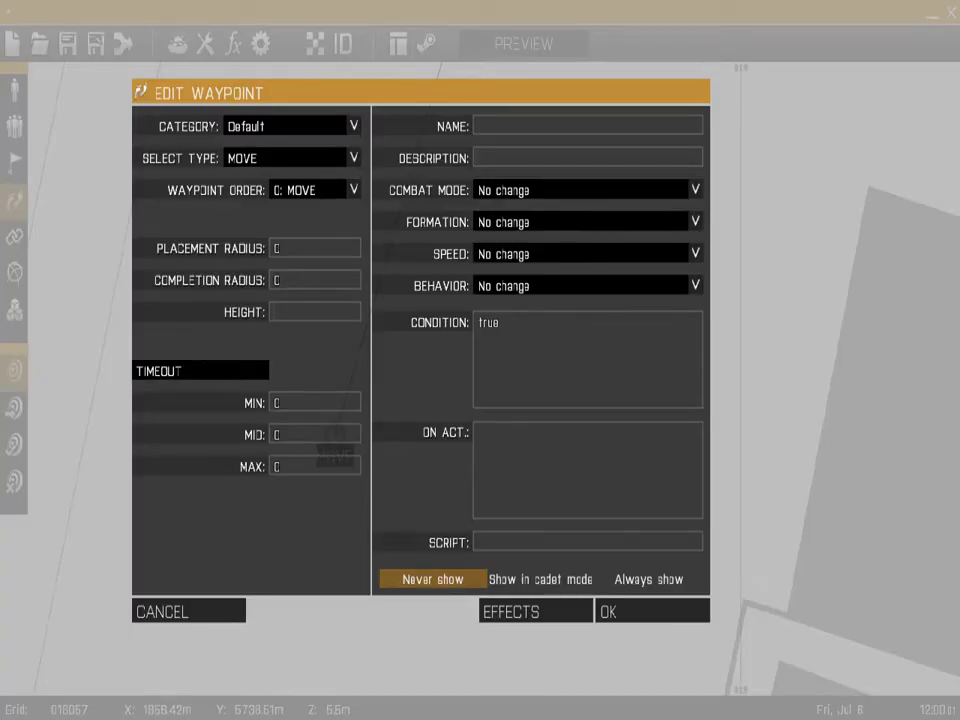
pyautogui.write('0')
pyautogui.moveTo(284, 403); pyautogui.dragTo(273, 403)
pyautogui.moveTo(284, 467); pyautogui.dragTo(273, 467)
pyautogui.click(283, 435)
# - Try sample text as the waypoint's name and description, and clear both fields
pyautogui.write('asd')
pyautogui.press('BackSpace')
pyautogui.press('BackSpace')
pyautogui.press('BackSpace')
pyautogui.write('al')
pyautogui.press('BackSpace')
pyautogui.write('led')
pyautogui.click(480, 157)
pyautogui.write('aled')
pyautogui.press('BackSpace')
pyautogui.press('BackSpace')
pyautogui.press('BackSpace')
pyautogui.press('BackSpace')
pyautogui.click(500, 126)
pyautogui.press('BackSpace')
pyautogui.press('BackSpace')
pyautogui.press('BackSpace')
pyautogui.press('BackSpace')
# - Examine the waypoint's combat mode options from No change through Open fire, Engage at will, without choosing a different one
pyautogui.click(588, 190)
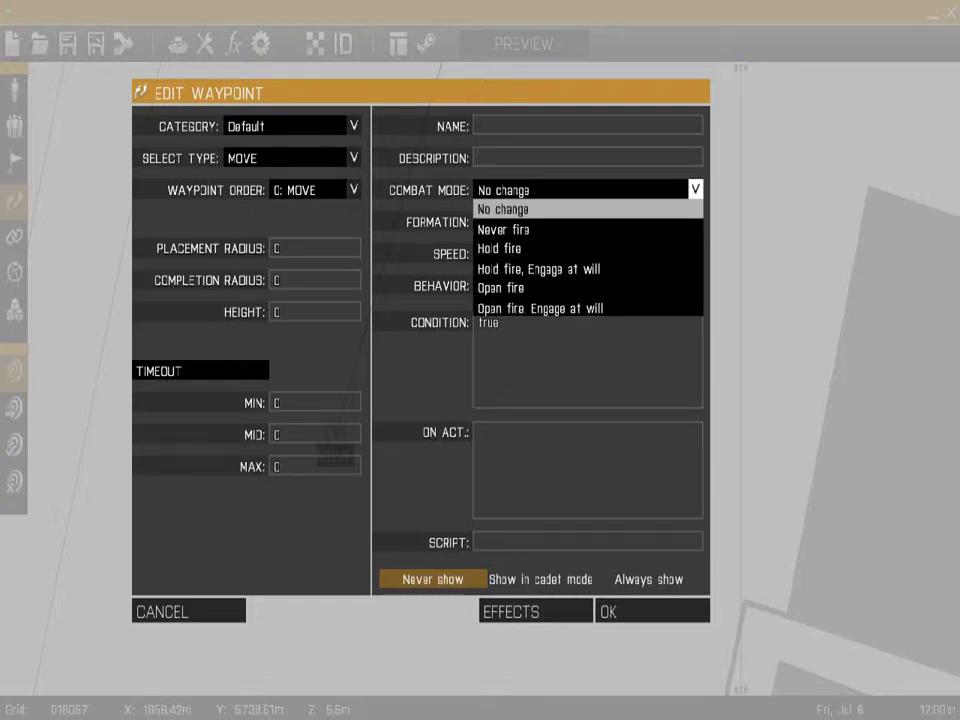
pyautogui.press('Return')
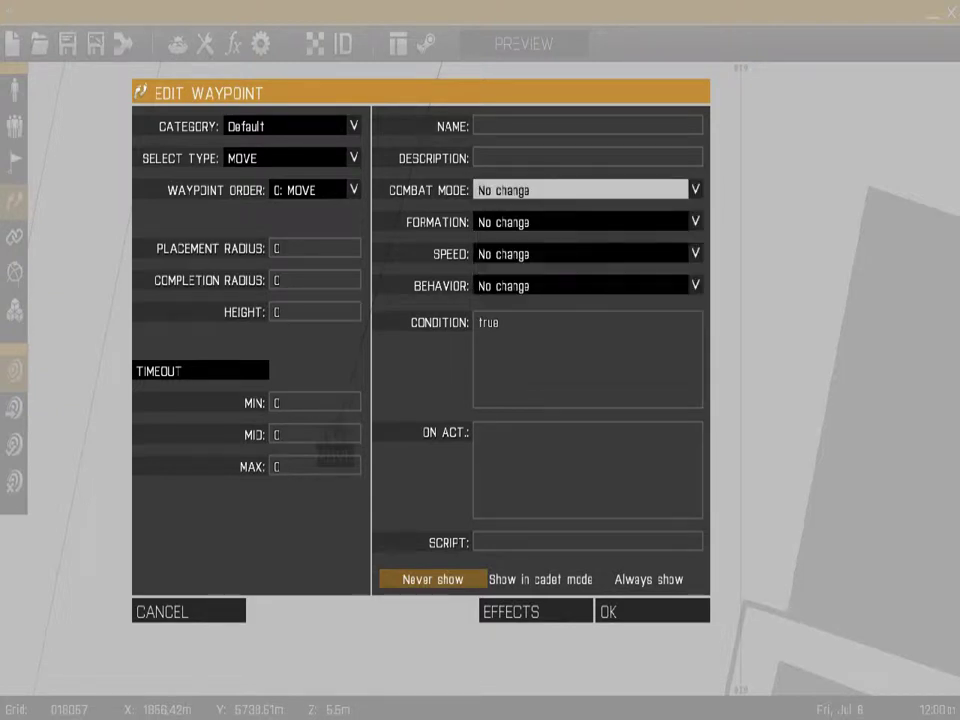
pyautogui.click(588, 158)
pyautogui.click(588, 190)
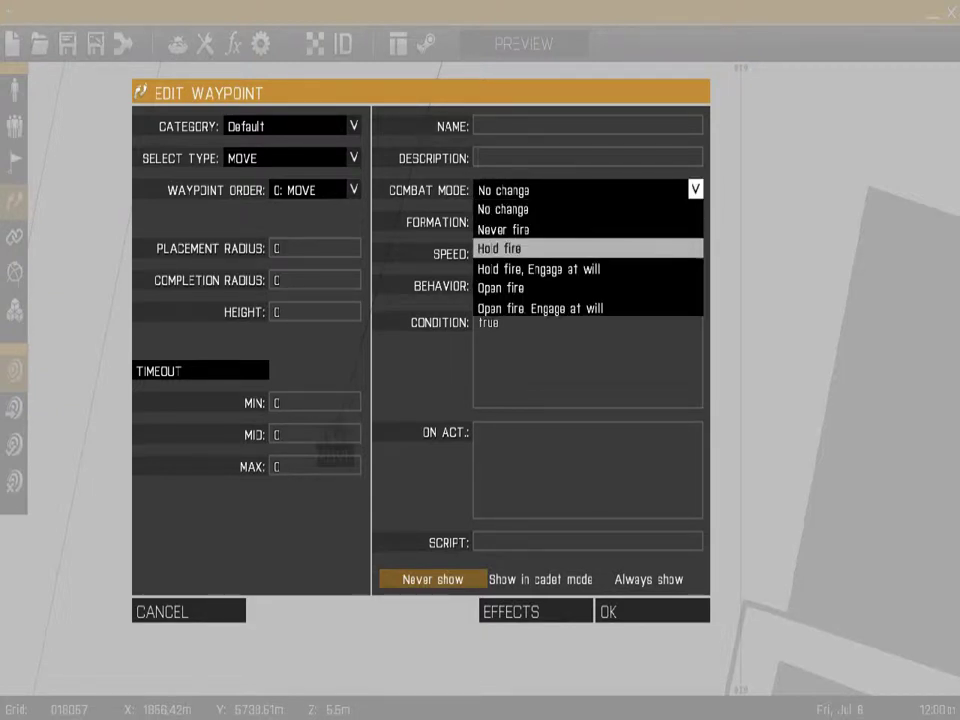
pyautogui.press('Down')
pyautogui.press('Up')
pyautogui.press('Down')
pyautogui.press('Up')
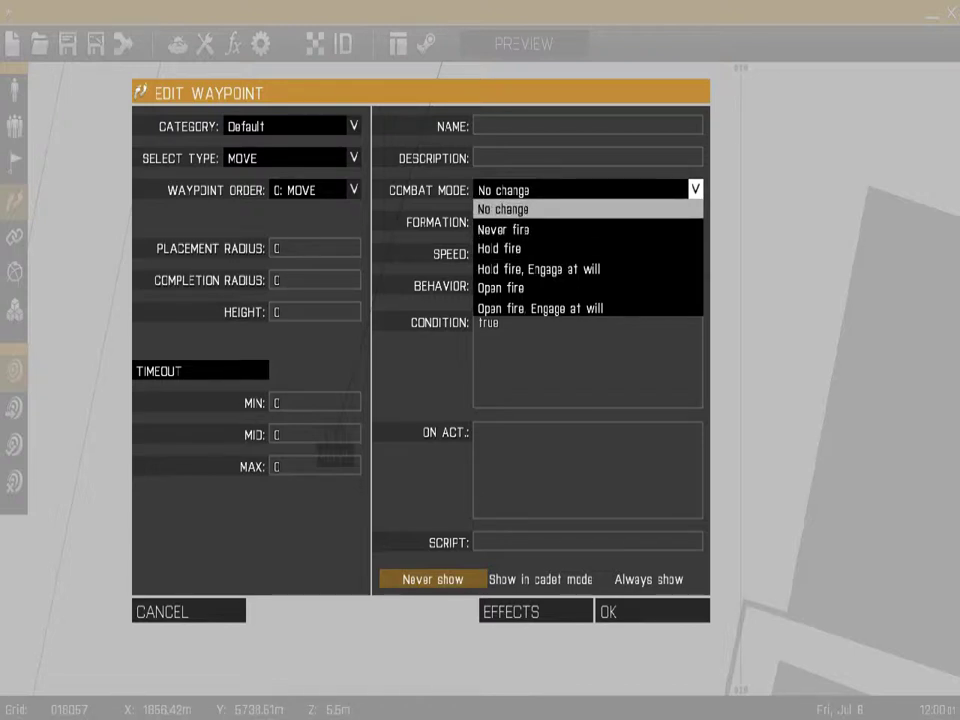
pyautogui.press('Return')
pyautogui.click(588, 190)
pyautogui.press('Down')
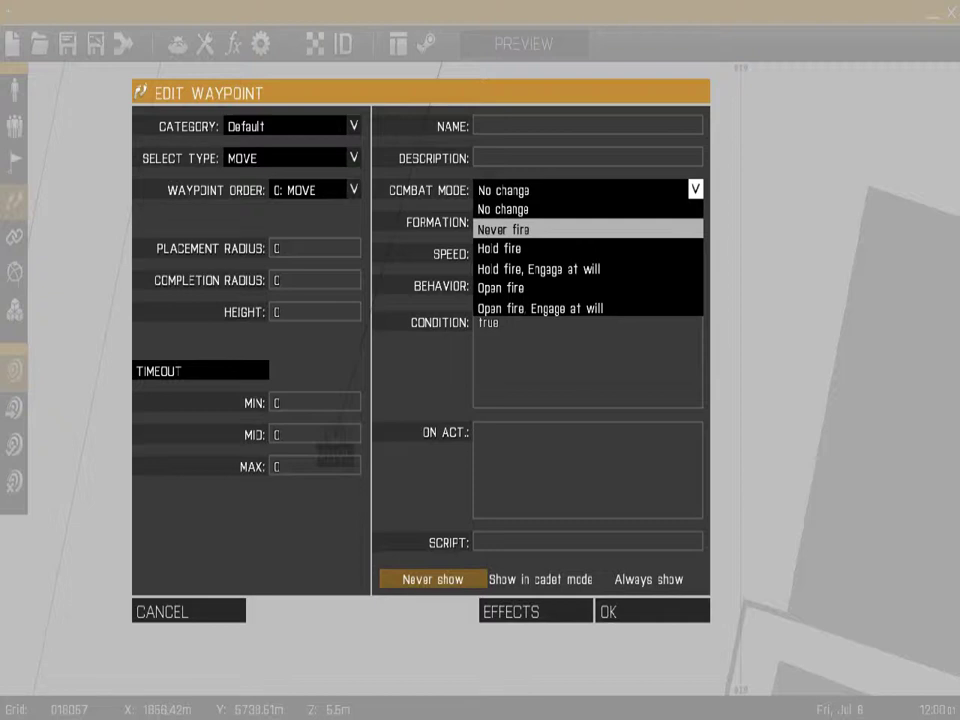
pyautogui.press('Down')
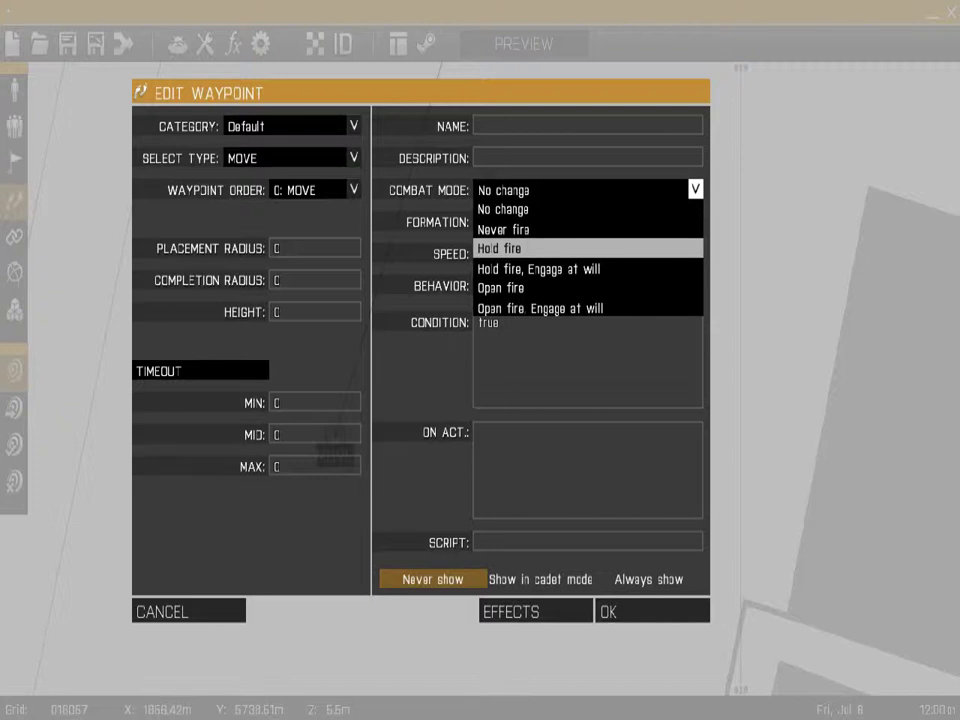
pyautogui.press('Down')
pyautogui.press('Down')
pyautogui.press('Up')
pyautogui.press('Up')
pyautogui.press('Down')
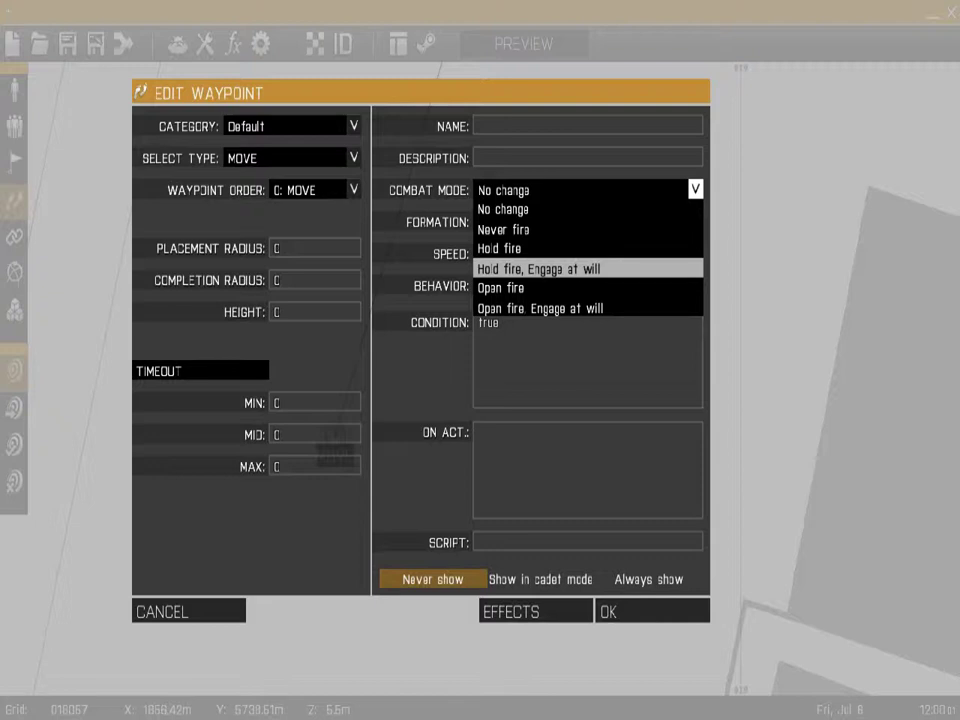
pyautogui.press('Up')
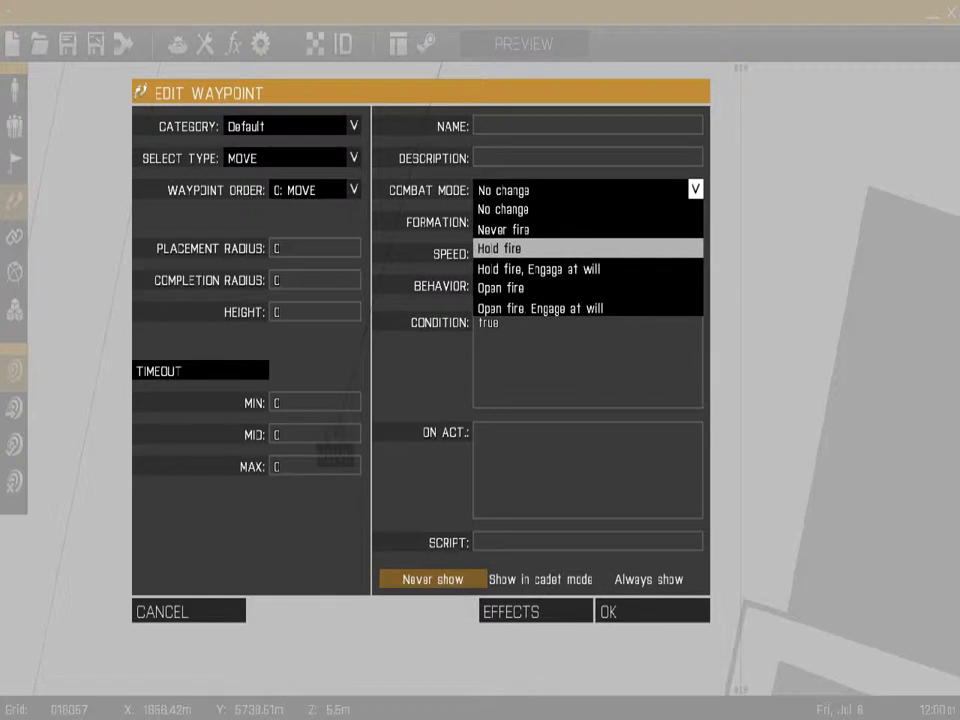
pyautogui.press('Down')
pyautogui.press('Down')
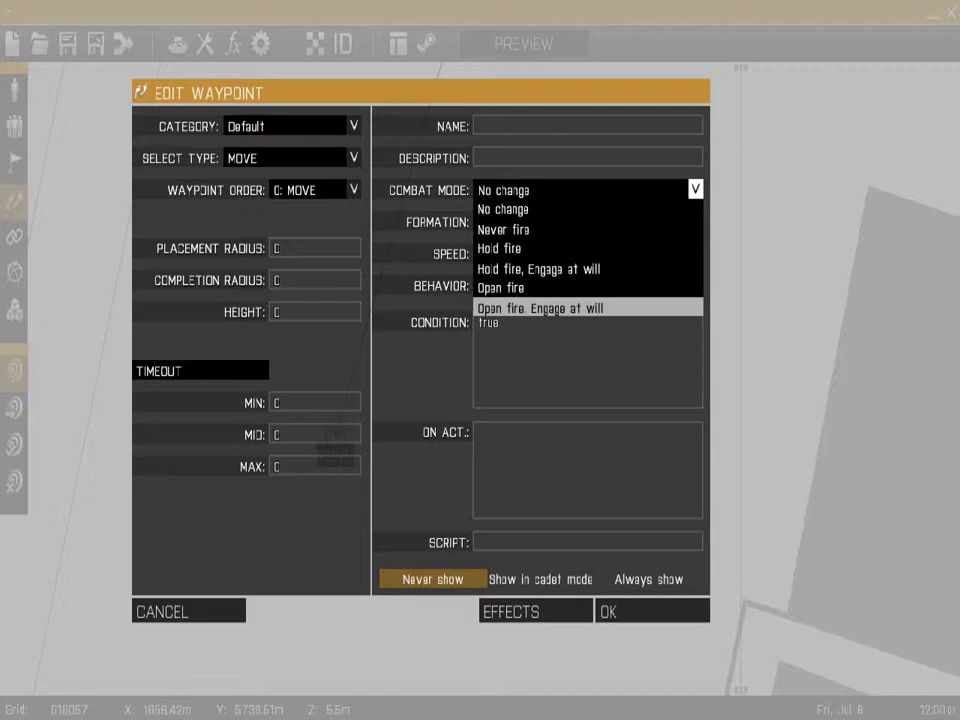
pyautogui.click(588, 350)
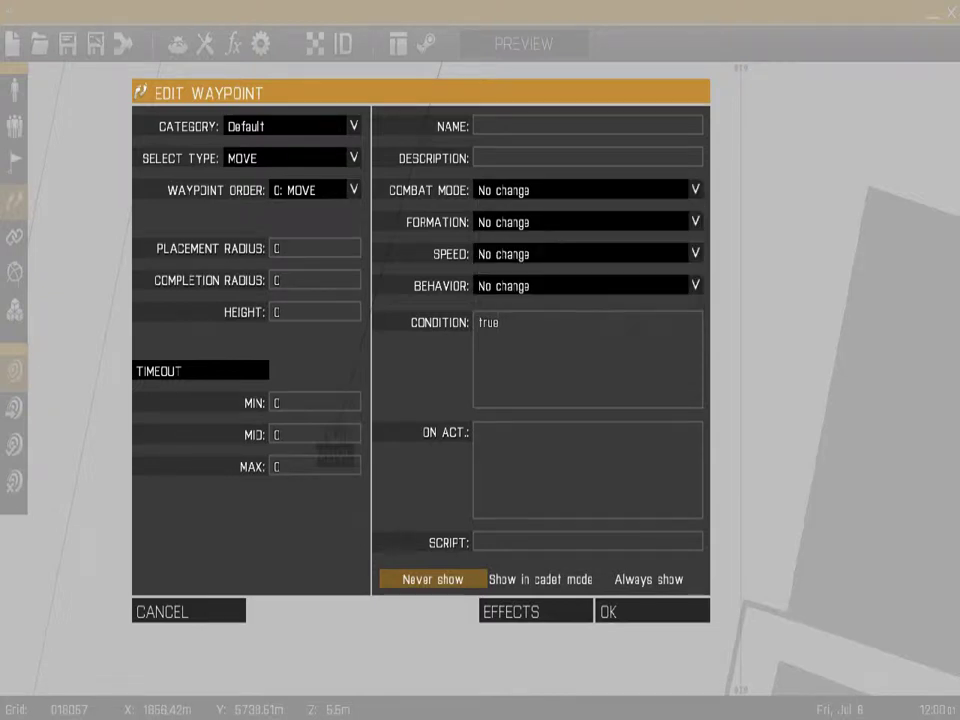
# - Review the waypoint's formation options, try Column, and discard the waypoint edits
pyautogui.click(588, 222)
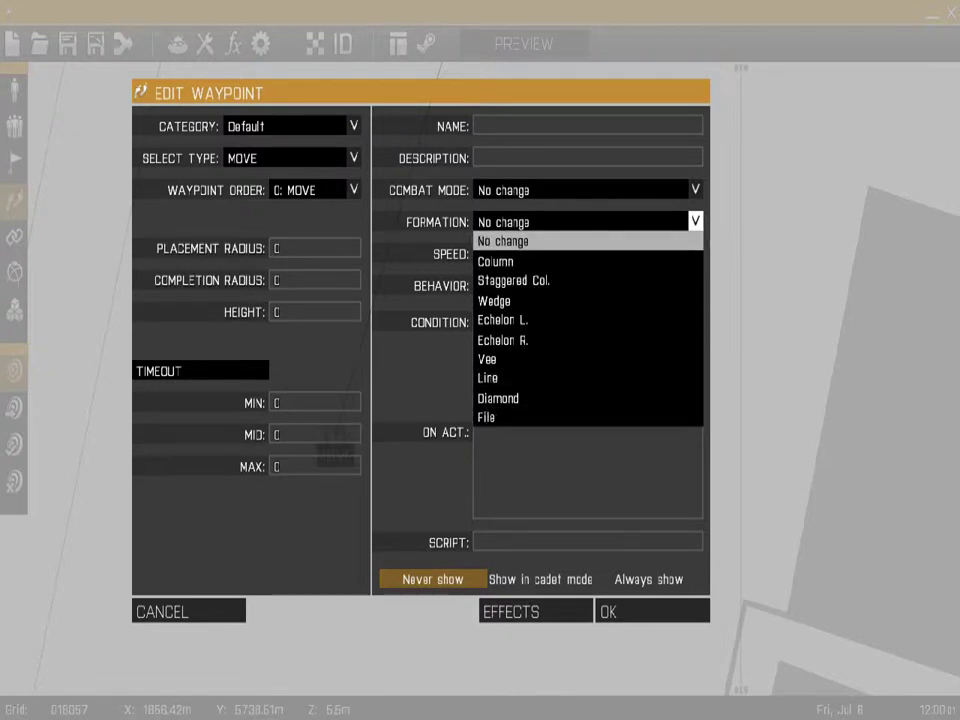
pyautogui.click(588, 241)
pyautogui.click(588, 222)
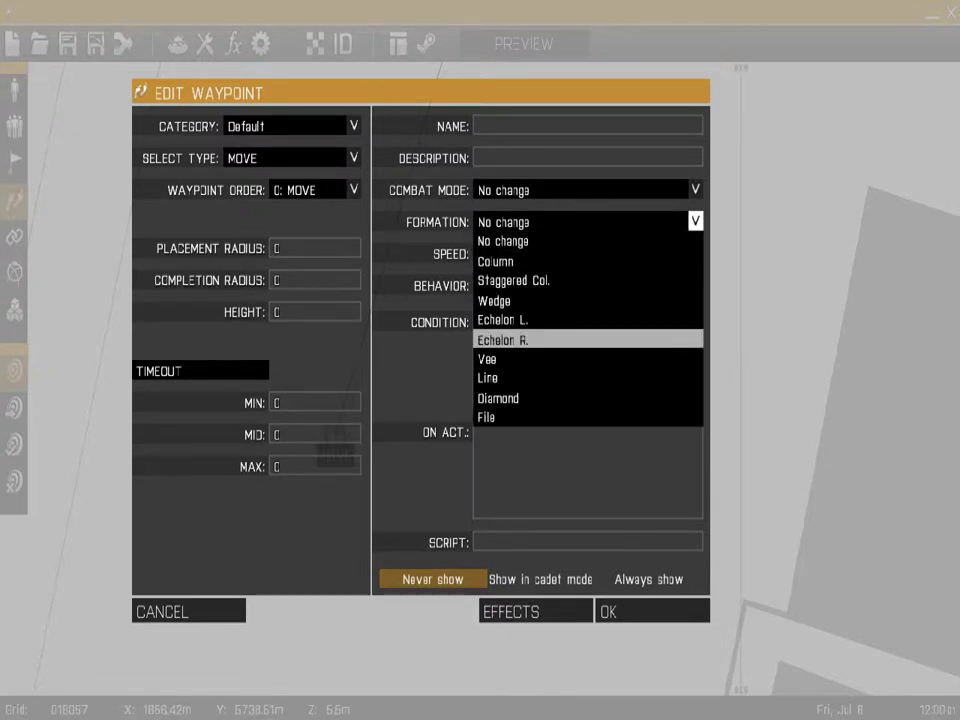
pyautogui.click(495, 261)
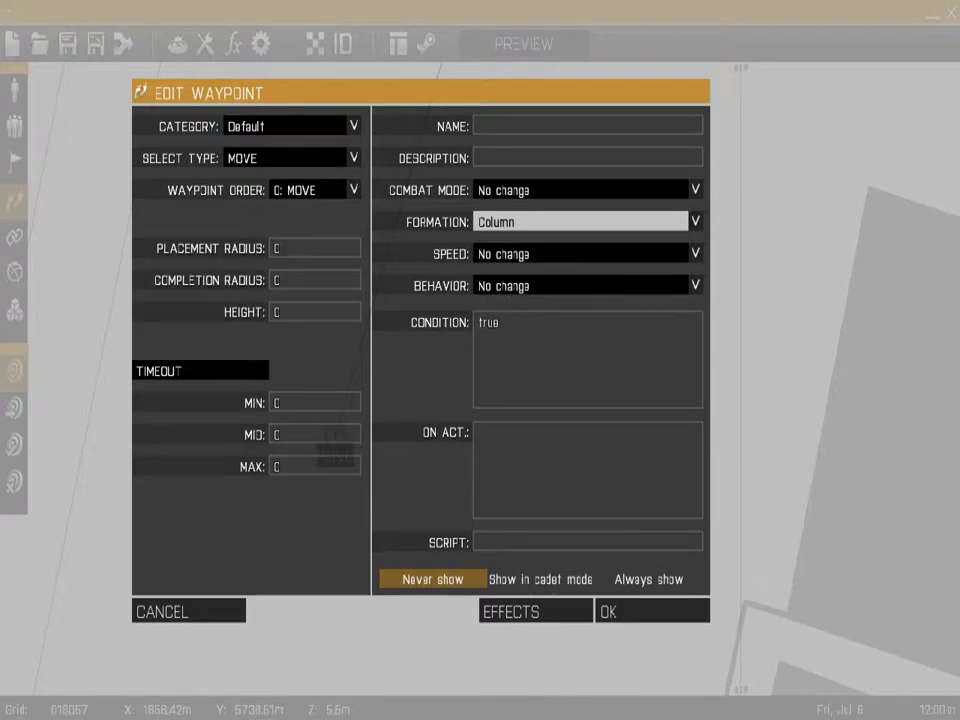
pyautogui.click(162, 611)
pyautogui.scroll(-2, 335, 435)
pyautogui.moveTo(444, 169); pyautogui.dragTo(369, 296, button='right')
pyautogui.doubleClick(369, 296)
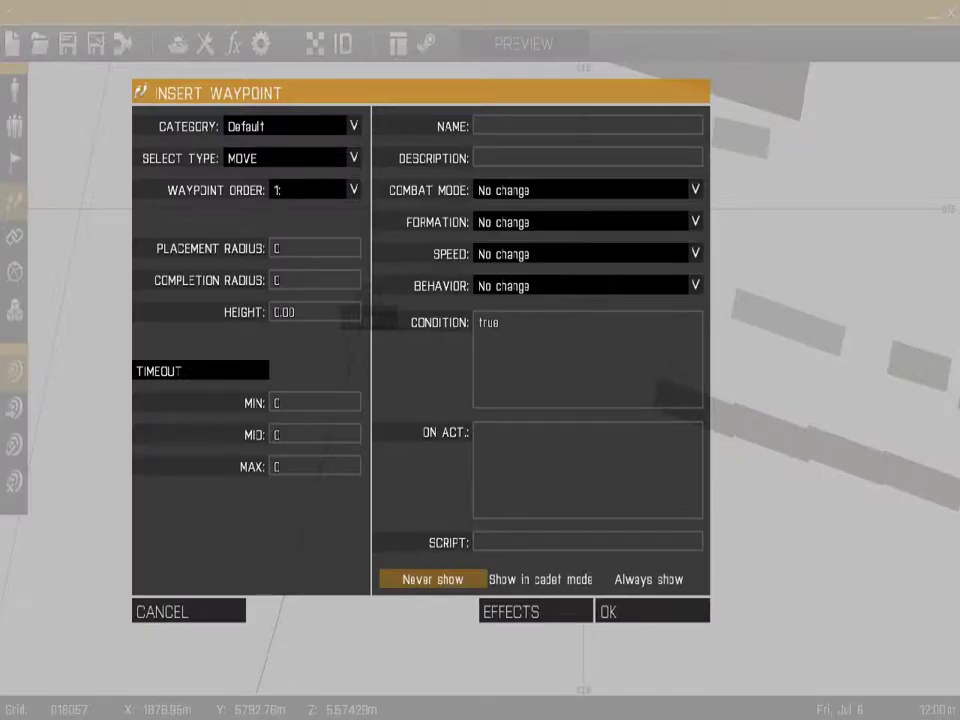
pyautogui.press('Return')
pyautogui.scroll(3, 369, 296)
pyautogui.moveTo(369, 296); pyautogui.dragTo(386, 456, button='right')
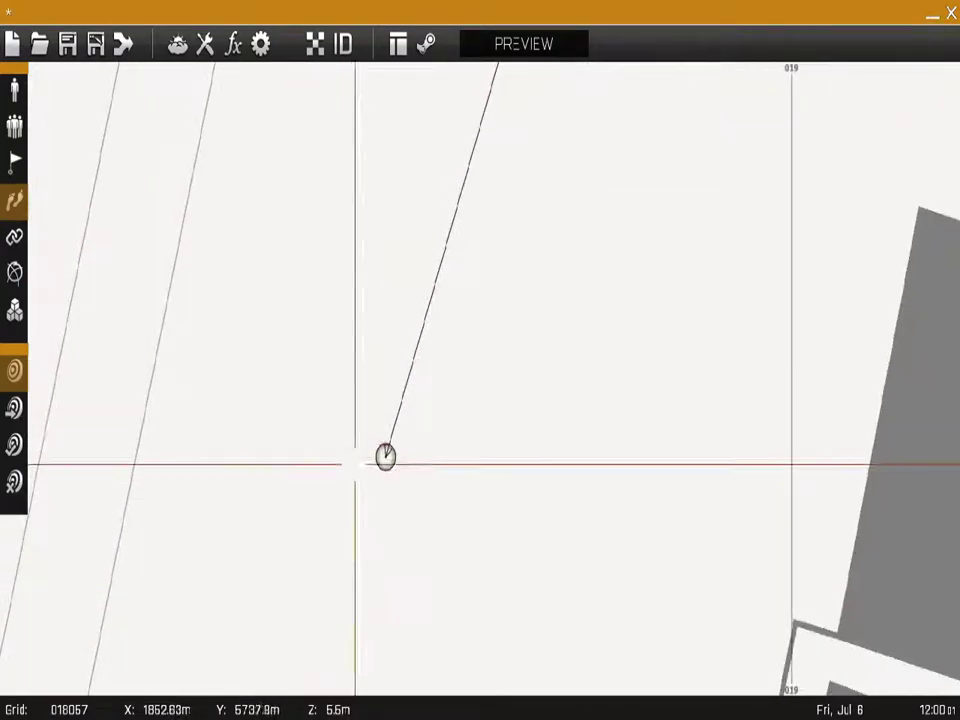
# - Reopen the MOVE waypoint's settings and review its formation options, keeping No change
pyautogui.doubleClick(386, 455)
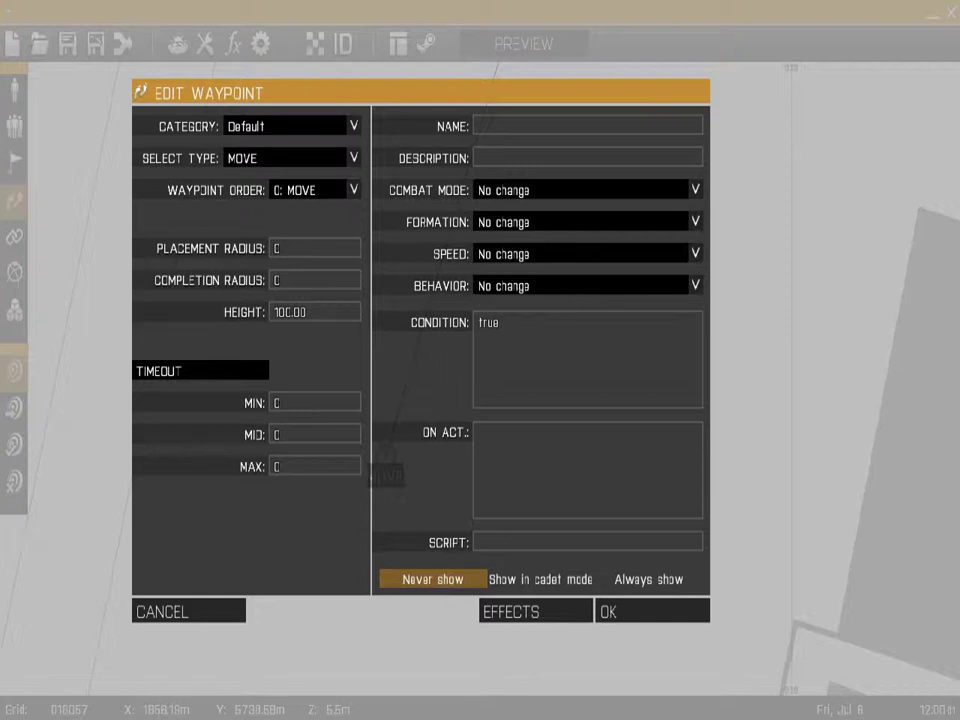
pyautogui.click(588, 222)
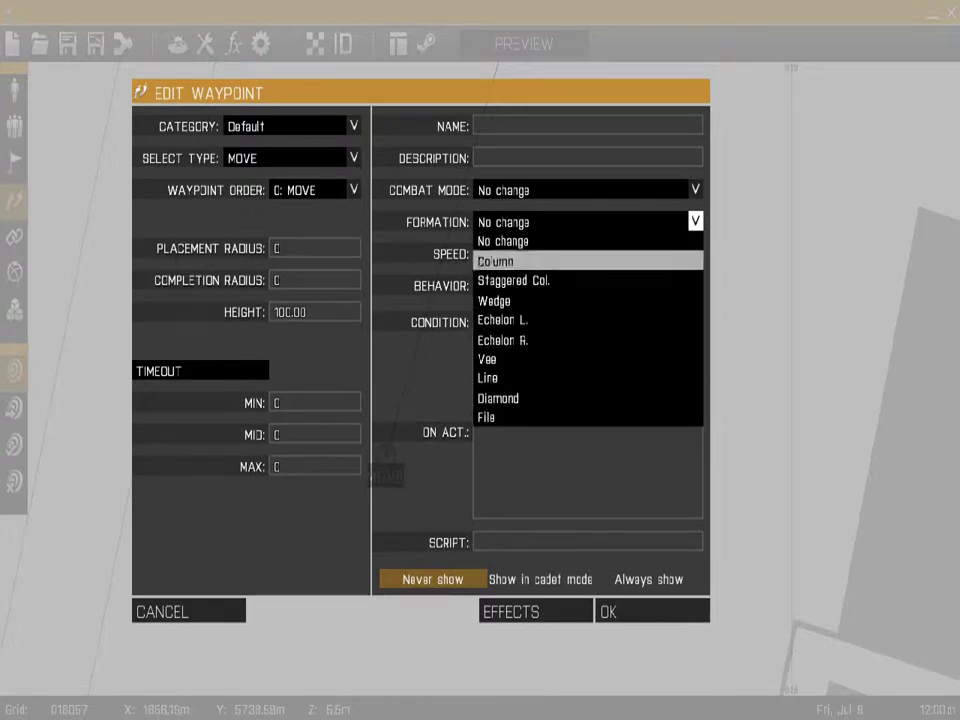
pyautogui.click(560, 241)
pyautogui.click(560, 222)
pyautogui.click(560, 241)
# - Try the Limited, Normal, Full and No change speeds for the waypoint, ending on Limited
pyautogui.click(560, 254)
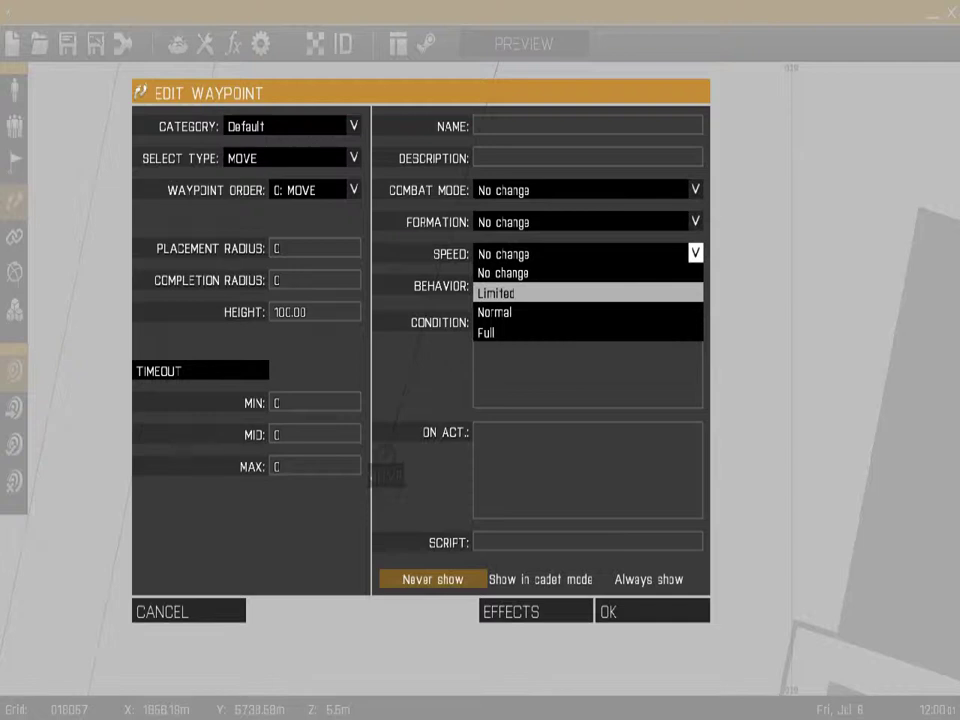
pyautogui.click(560, 293)
pyautogui.click(560, 254)
pyautogui.click(540, 312)
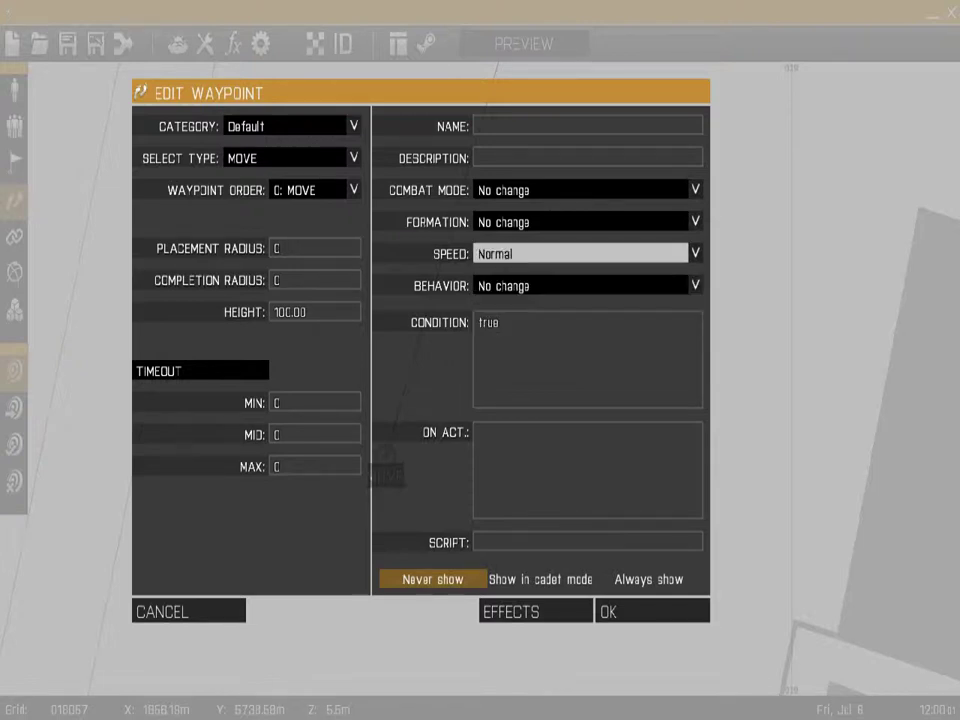
pyautogui.click(540, 254)
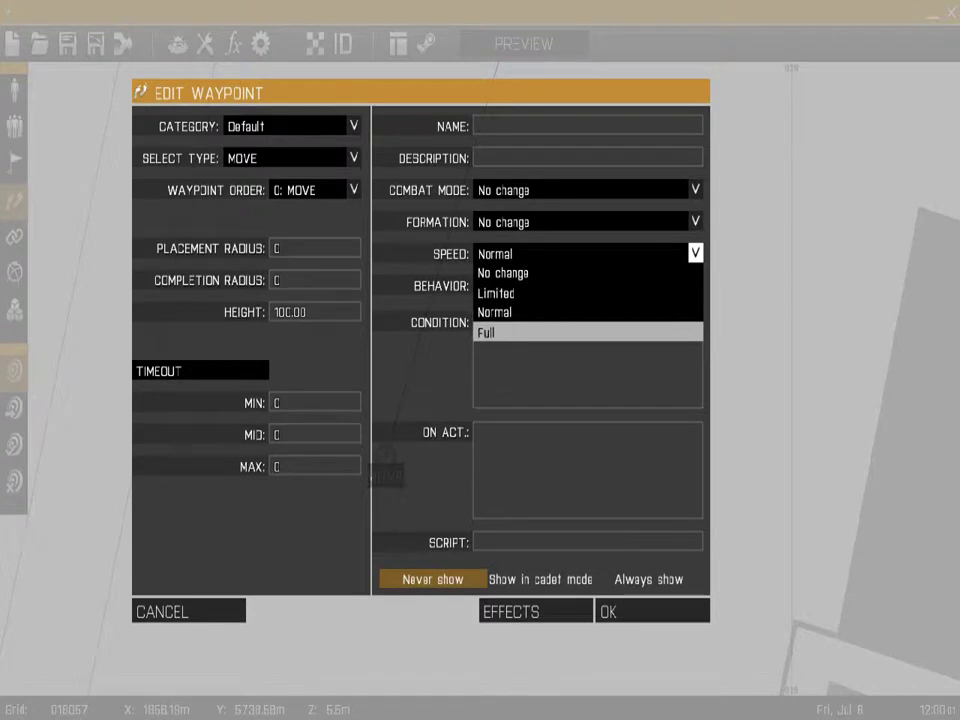
pyautogui.click(540, 332)
pyautogui.click(540, 254)
pyautogui.click(540, 293)
pyautogui.click(540, 254)
pyautogui.click(540, 273)
pyautogui.click(540, 254)
pyautogui.click(540, 273)
pyautogui.click(540, 254)
pyautogui.click(540, 293)
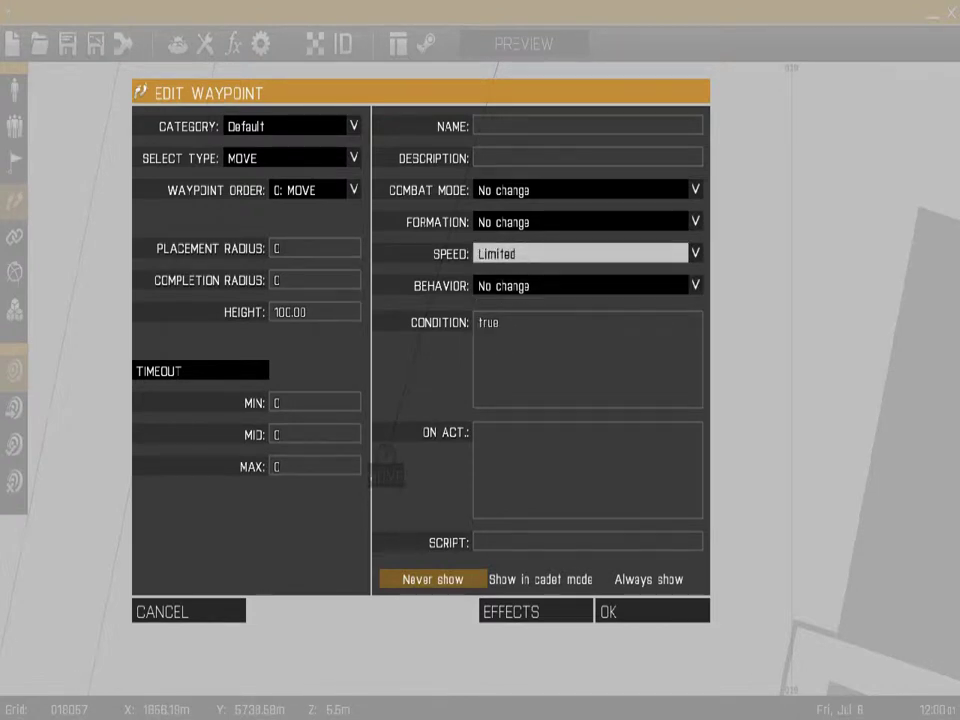
# - Try the Safe behavior with combat mode at No change, and reset the waypoint's behavior and speed to No change
pyautogui.click(540, 190)
pyautogui.click(540, 209)
pyautogui.click(540, 286)
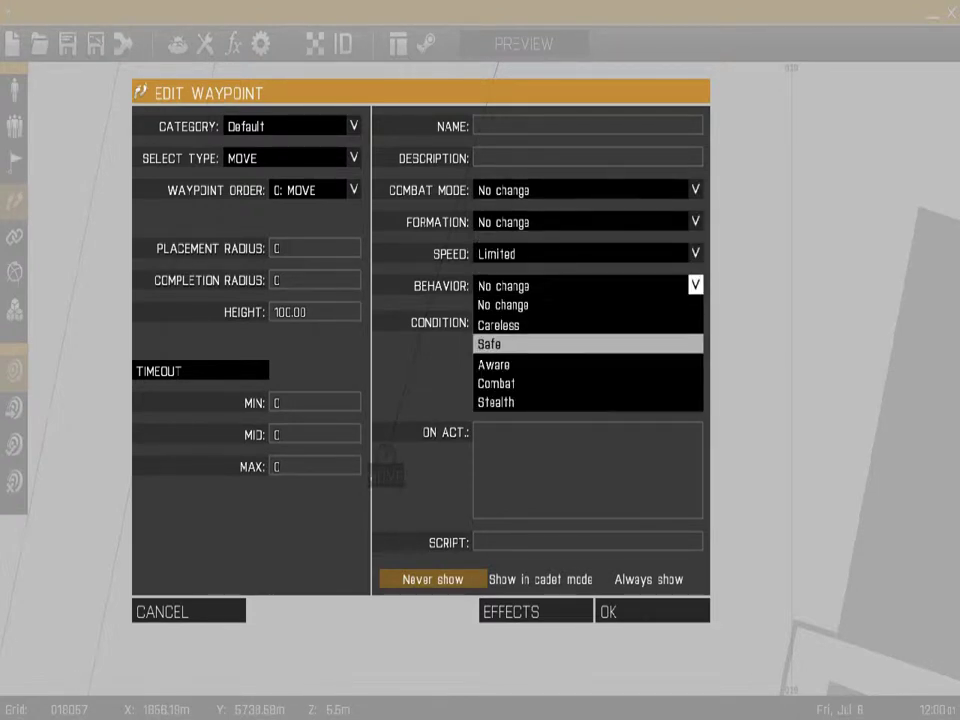
pyautogui.click(540, 344)
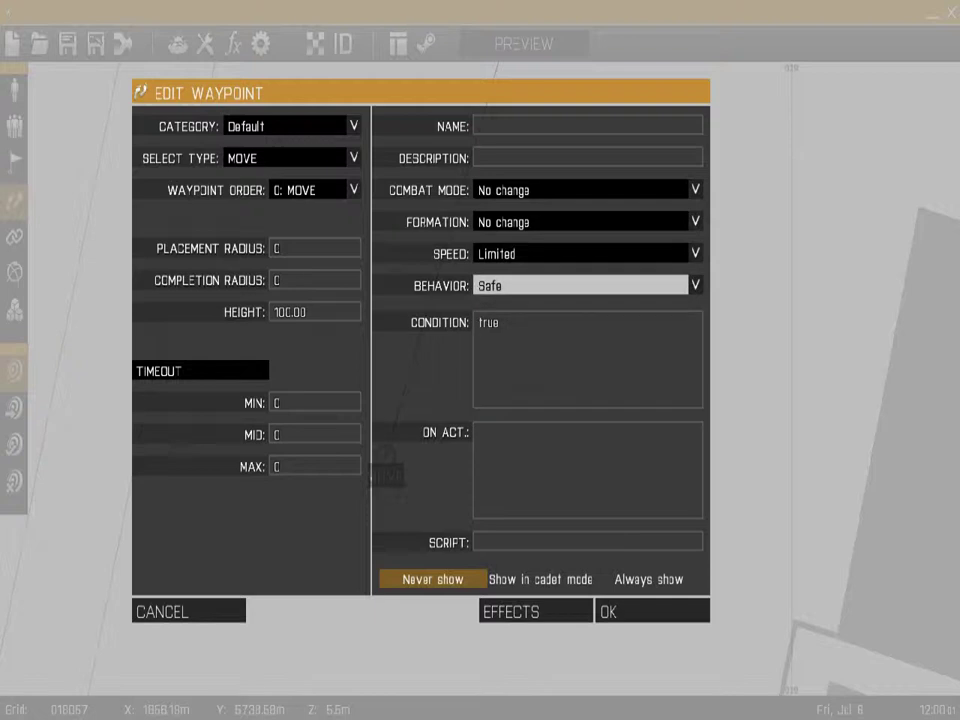
pyautogui.click(540, 286)
pyautogui.click(540, 304)
pyautogui.click(540, 254)
pyautogui.click(540, 273)
# - Try the Aware behavior for the waypoint and switch it to Combat
pyautogui.click(540, 286)
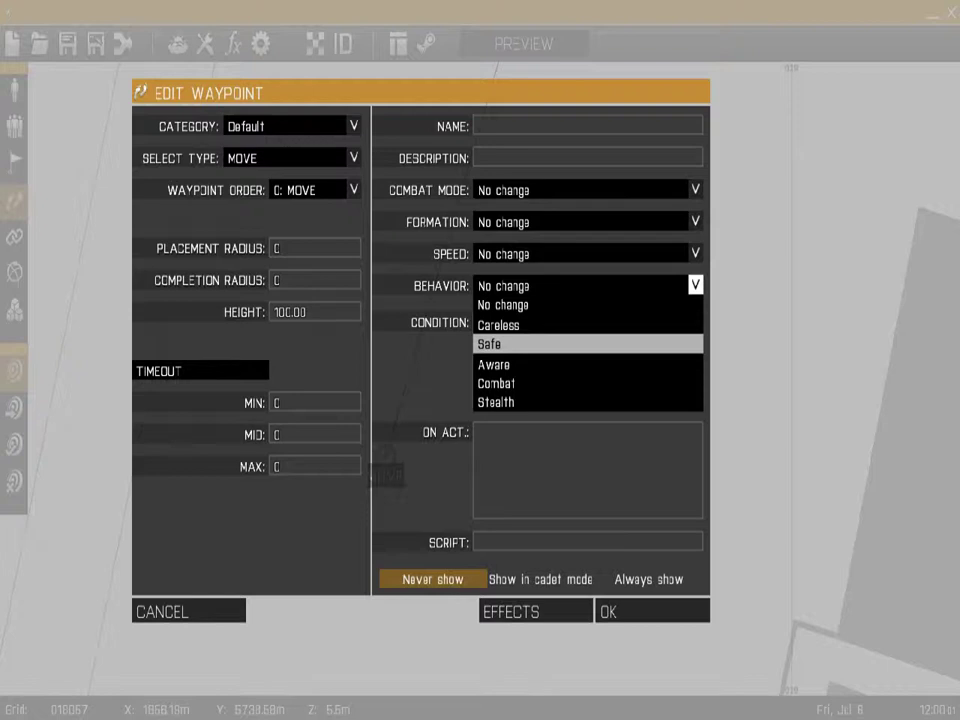
pyautogui.click(587, 364)
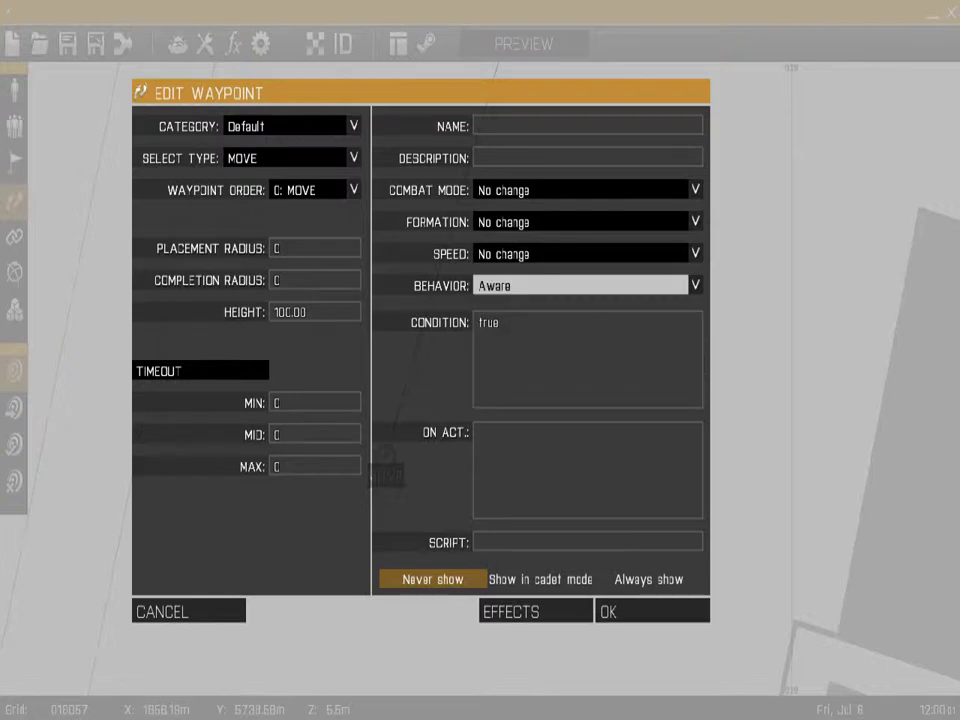
pyautogui.click(695, 285)
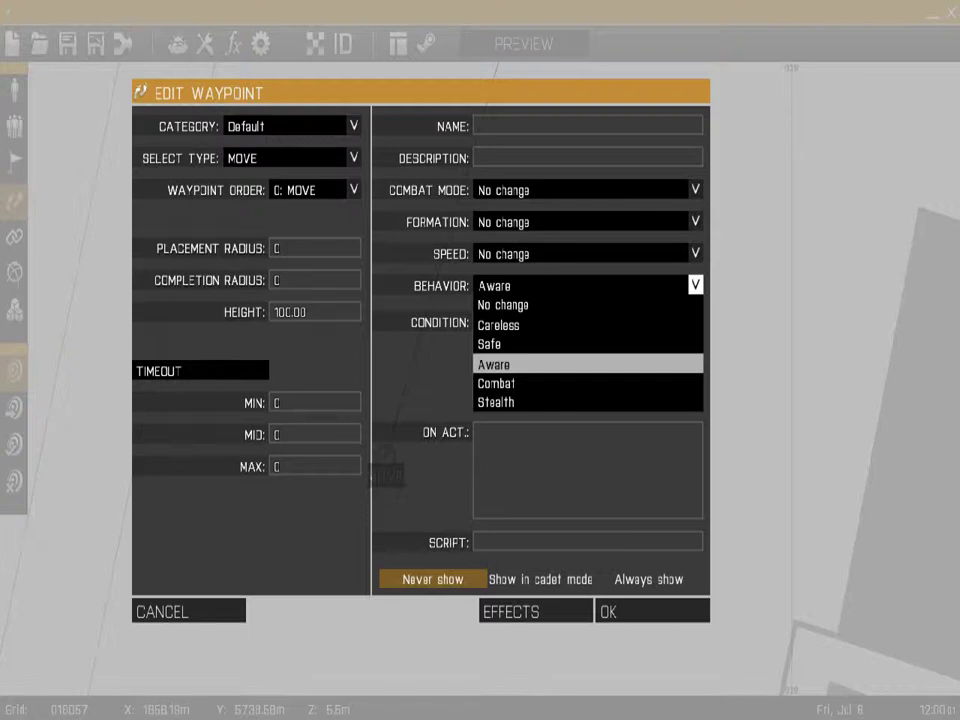
pyautogui.press('Down')
pyautogui.press('Down')
pyautogui.press('Up')
pyautogui.press('Return')
pyautogui.press('Return')
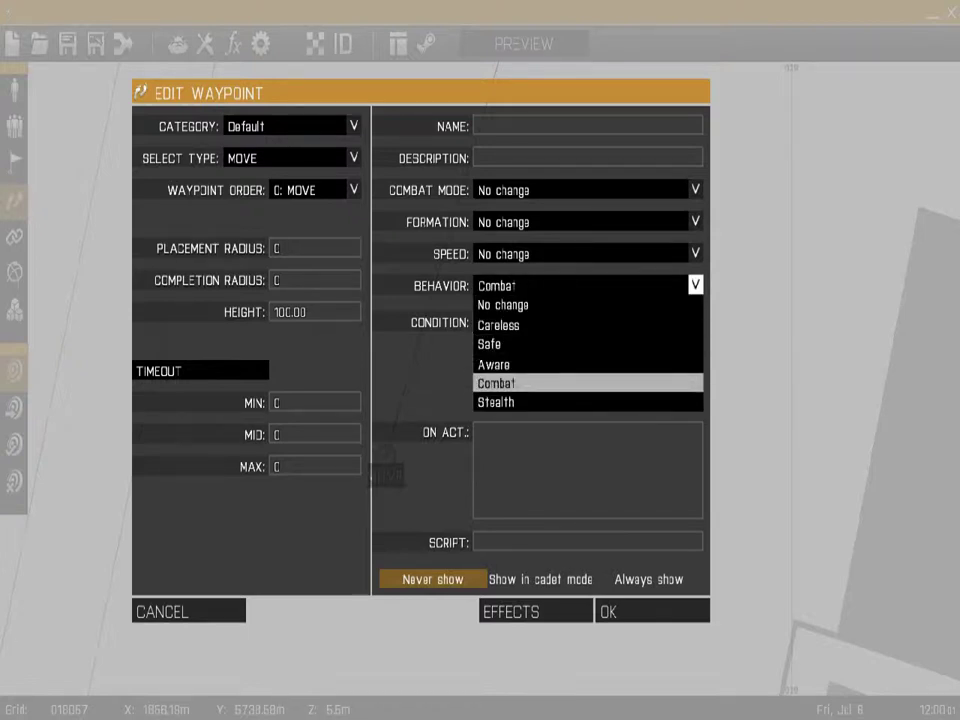
# - Step between the behavior options next to Combat and leave the waypoint's behavior on Combat
pyautogui.press('Return')
pyautogui.press('Return')
pyautogui.press('Return')
pyautogui.press('Return')
pyautogui.press('Down')
pyautogui.press('Return')
pyautogui.press('Return')
pyautogui.press('Up')
pyautogui.press('Return')
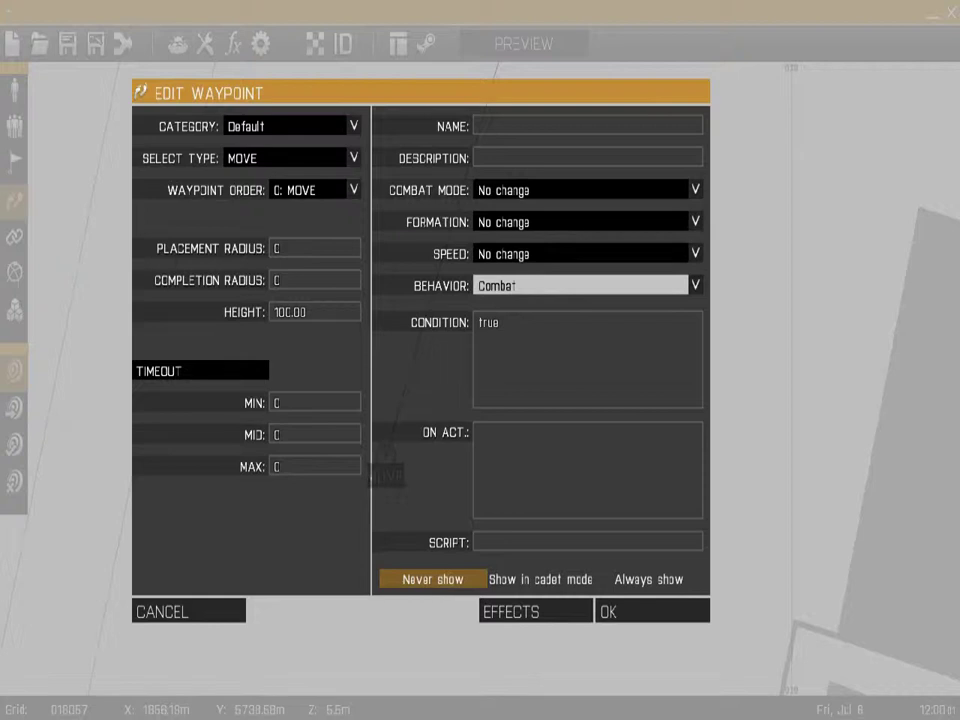
# - Try the Stealth behavior for the waypoint and reset its behavior to No change
pyautogui.press('Return')
pyautogui.press('Down')
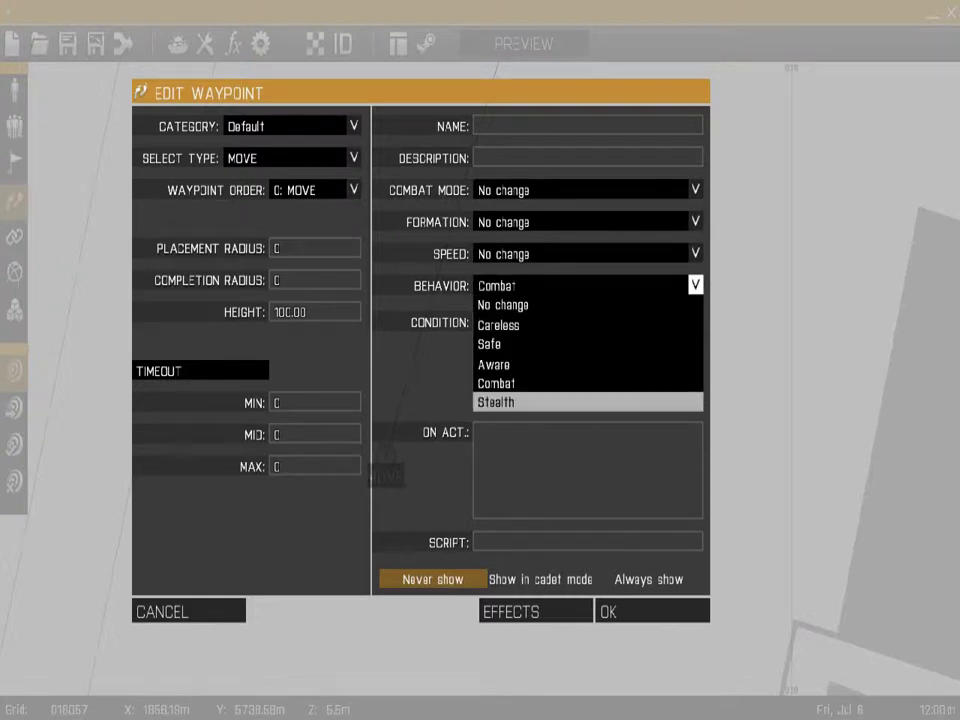
pyautogui.press('Return')
pyautogui.press('Return')
pyautogui.press('Down')
pyautogui.press('Return')
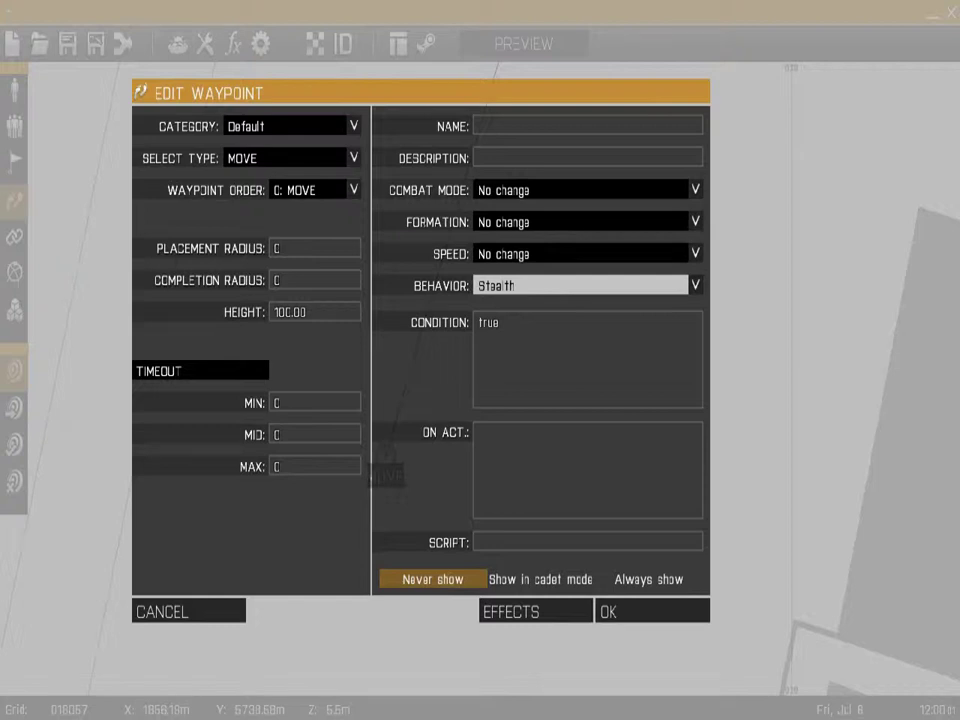
pyautogui.press('Tab')
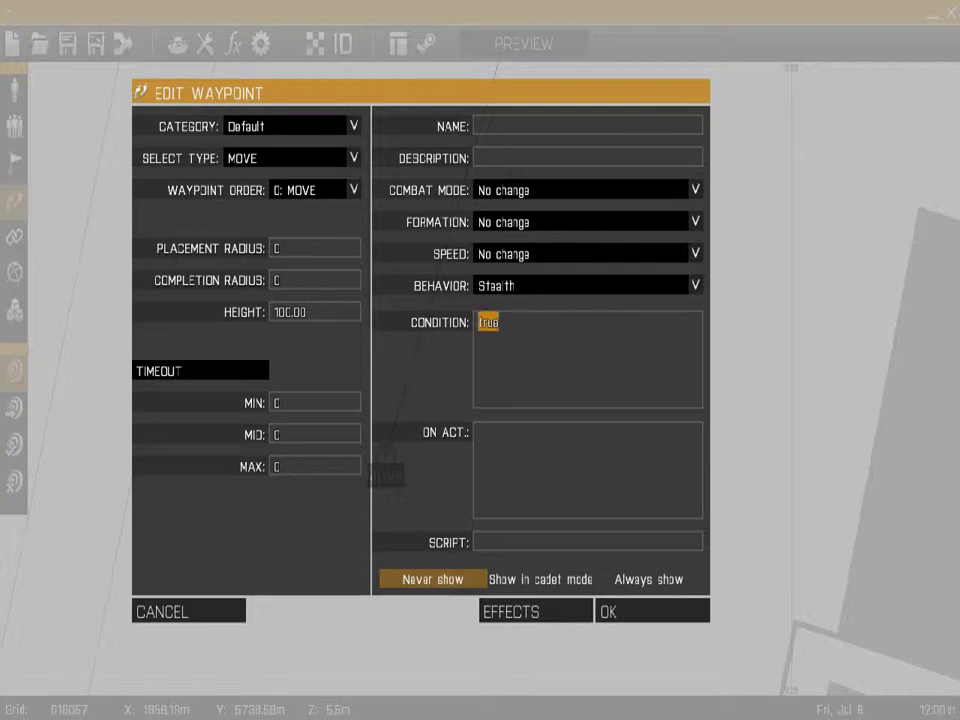
pyautogui.click(600, 286)
pyautogui.press('Return')
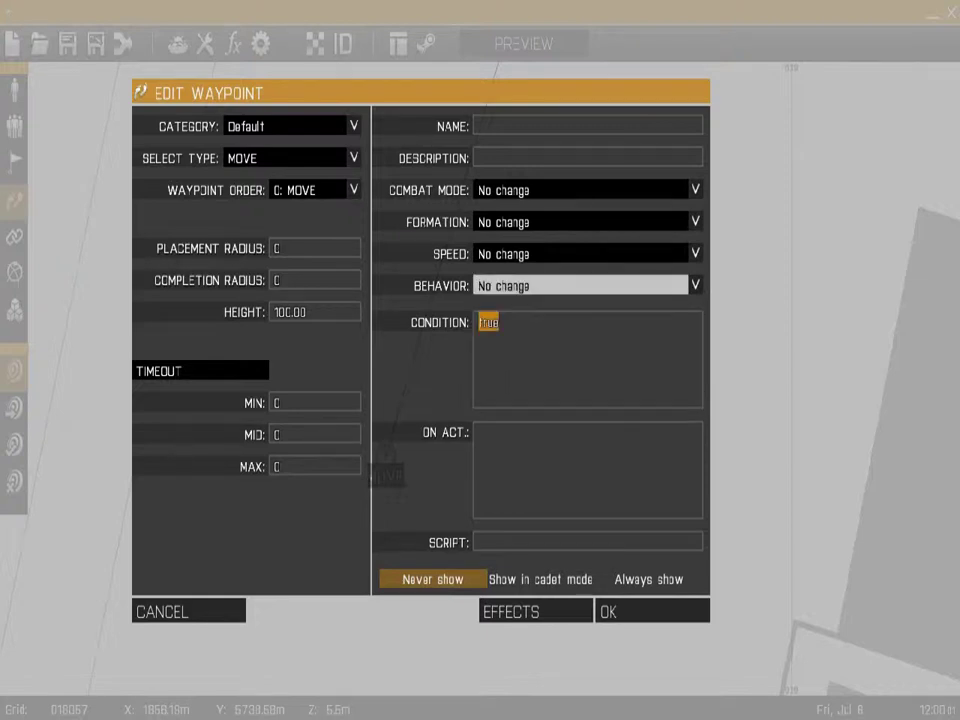
# - Clear the waypoint's condition, try a short entry in its activation code, and leave that code blank
pyautogui.press('BackSpace')
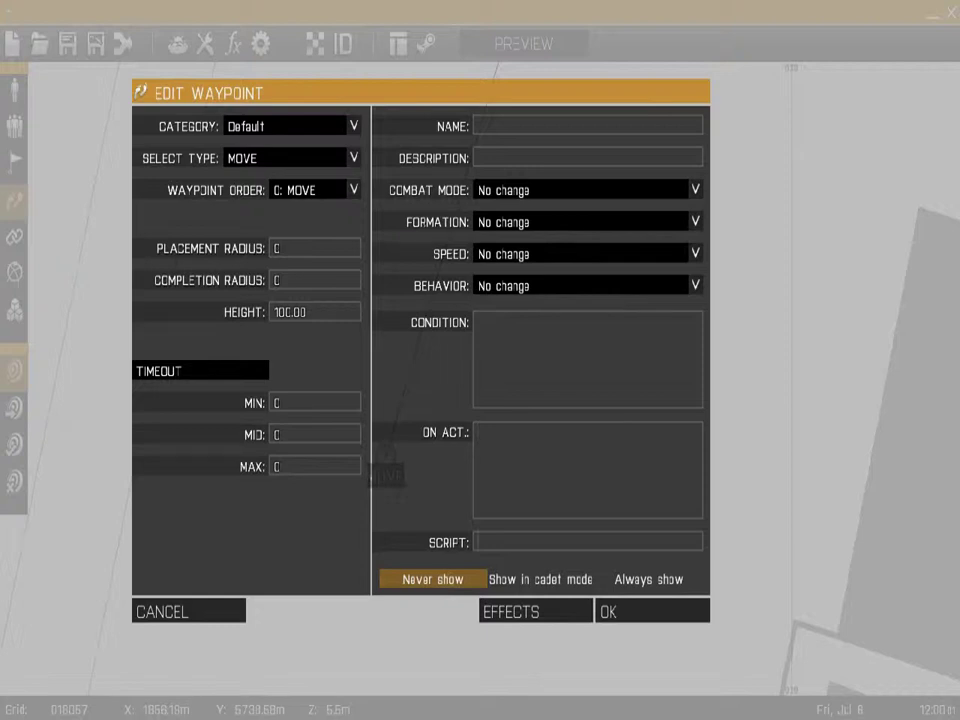
pyautogui.click(478, 432)
pyautogui.write('se')
pyautogui.press('BackSpace')
pyautogui.press('BackSpace')
# - Give the waypoint a TEXT effect reading "watch out! mwahahahaha" and save the waypoint
pyautogui.click(535, 611)
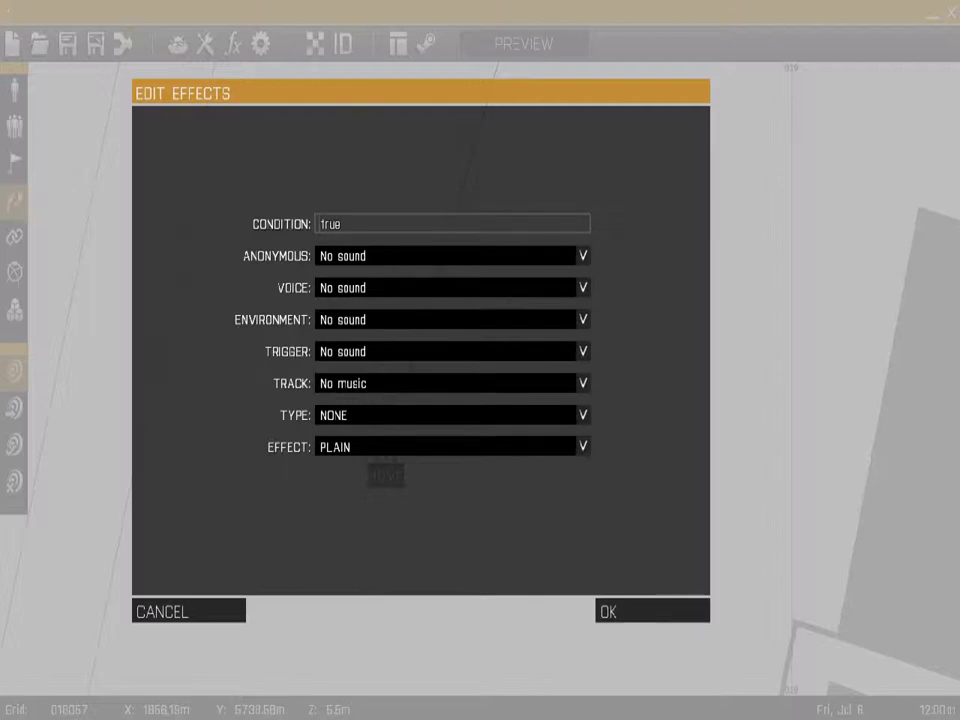
pyautogui.click(450, 415)
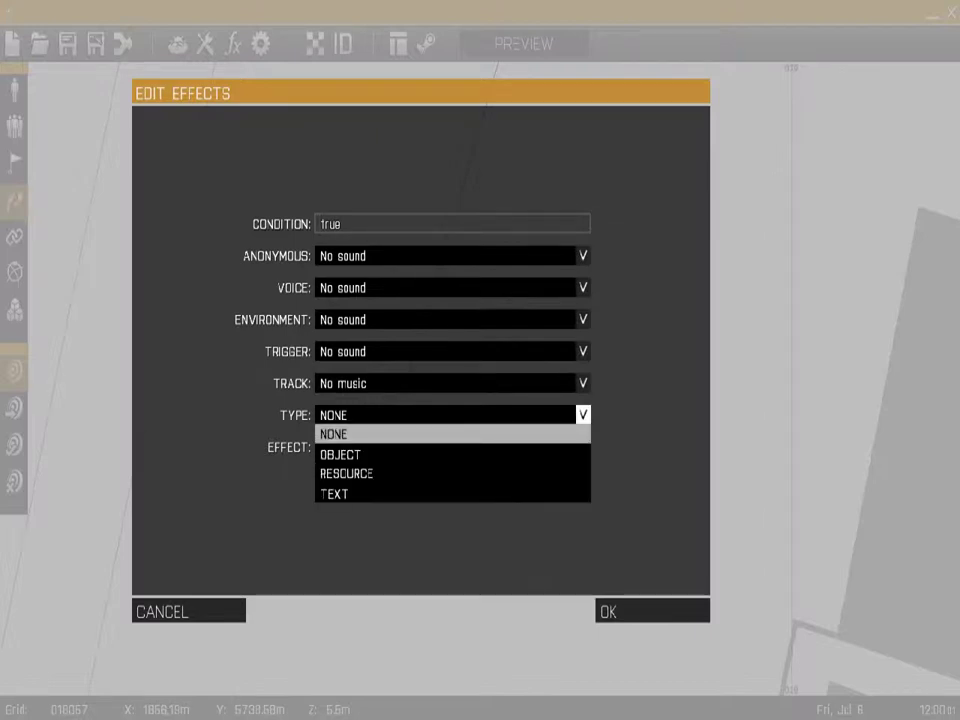
pyautogui.click(450, 415)
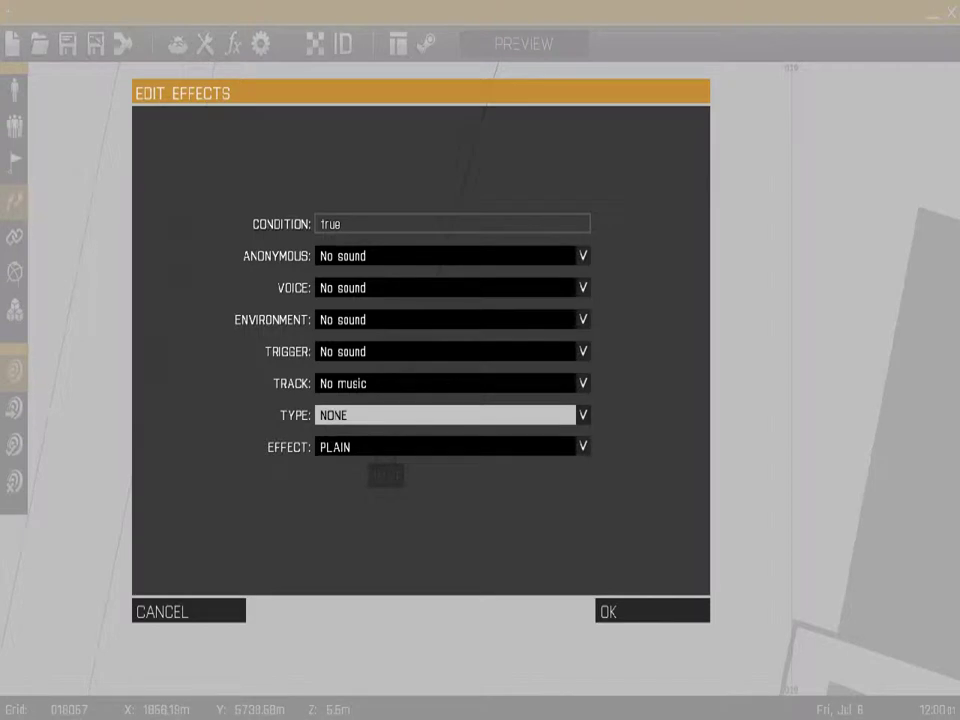
pyautogui.click(450, 415)
pyautogui.click(450, 493)
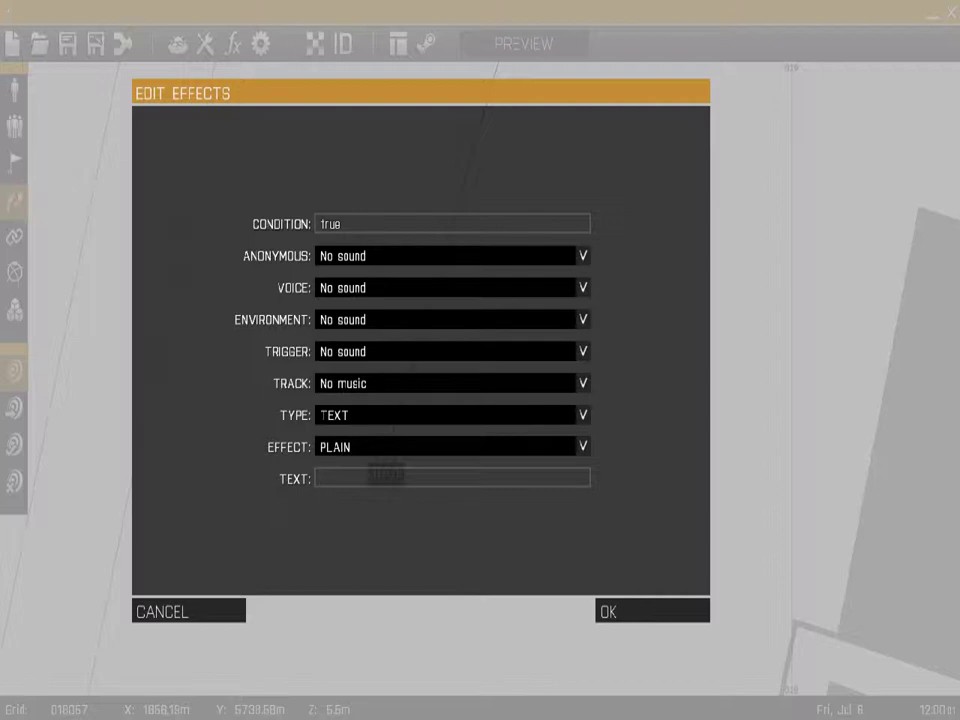
pyautogui.write('watch out! mwahahahaha')
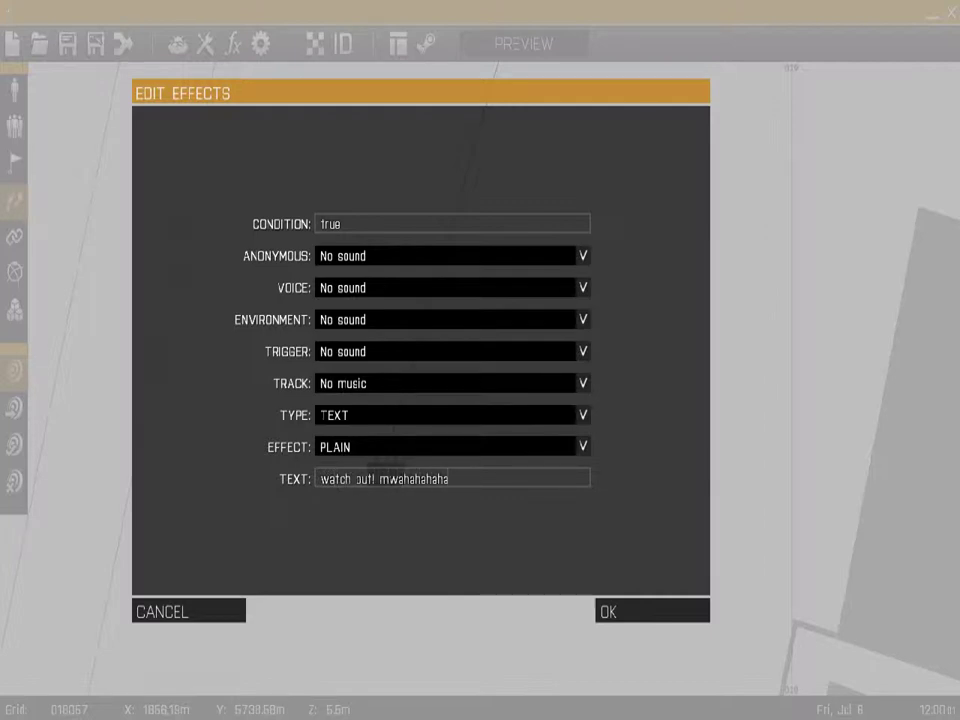
pyautogui.click(652, 611)
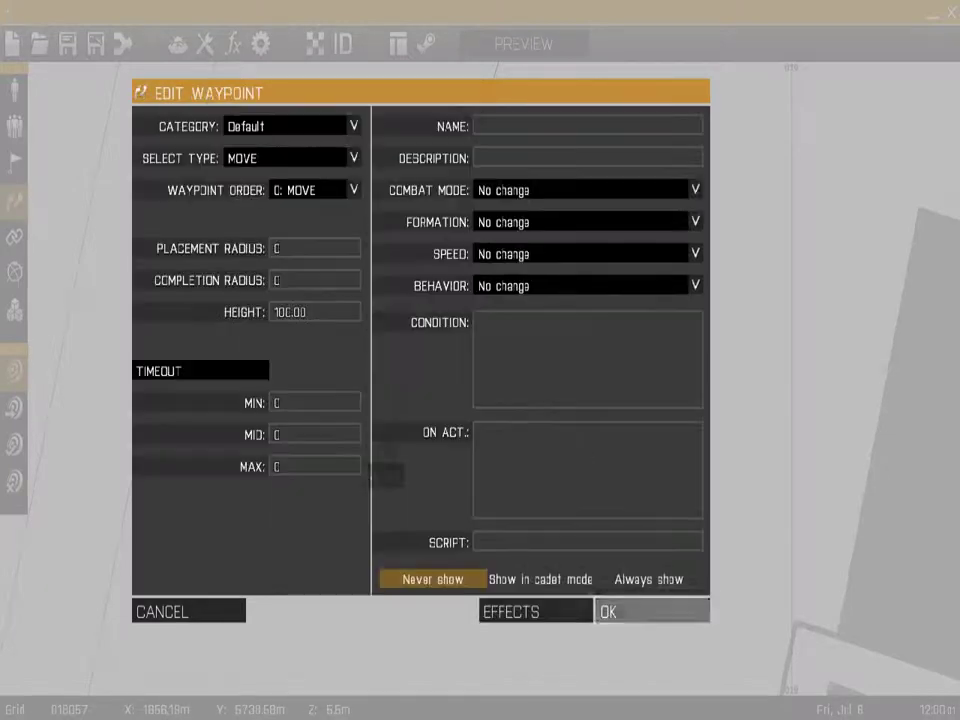
pyautogui.click(652, 611)
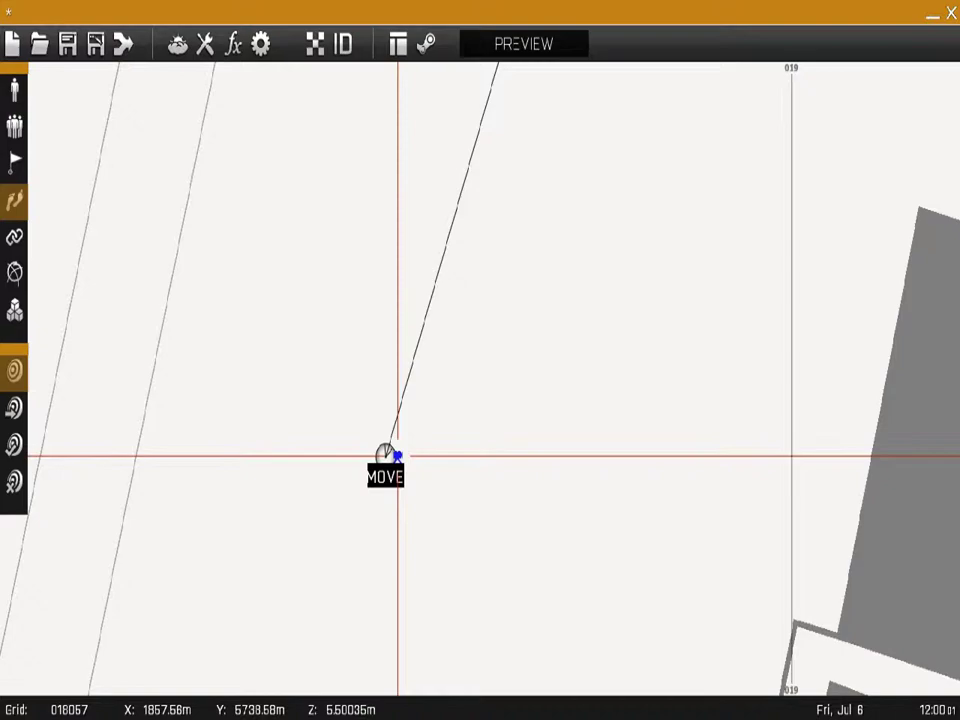
# - Reopen the MOVE waypoint's effects, remove the message text, and change the effect type to OBJECT
pyautogui.doubleClick(386, 456)
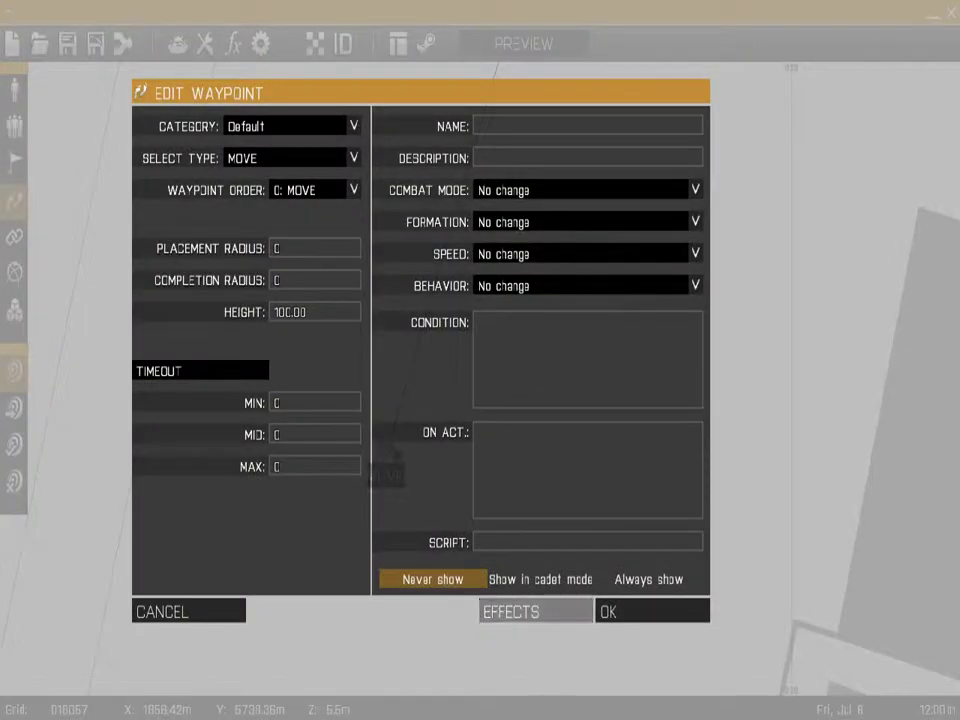
pyautogui.click(536, 611)
pyautogui.click(384, 478)
pyautogui.press('BackSpace')
pyautogui.click(386, 415)
pyautogui.click(386, 454)
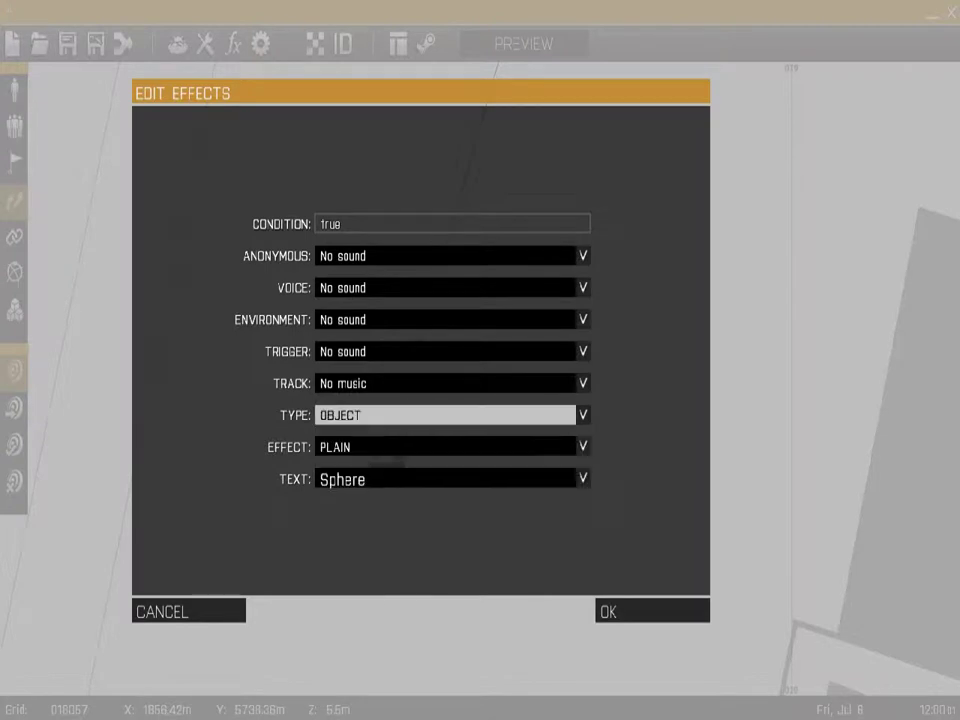
# - Try Sphere, Bohemia Interactive and TV Set as the effect's object, and review the effect styles while keeping PLAIN
pyautogui.click(450, 479)
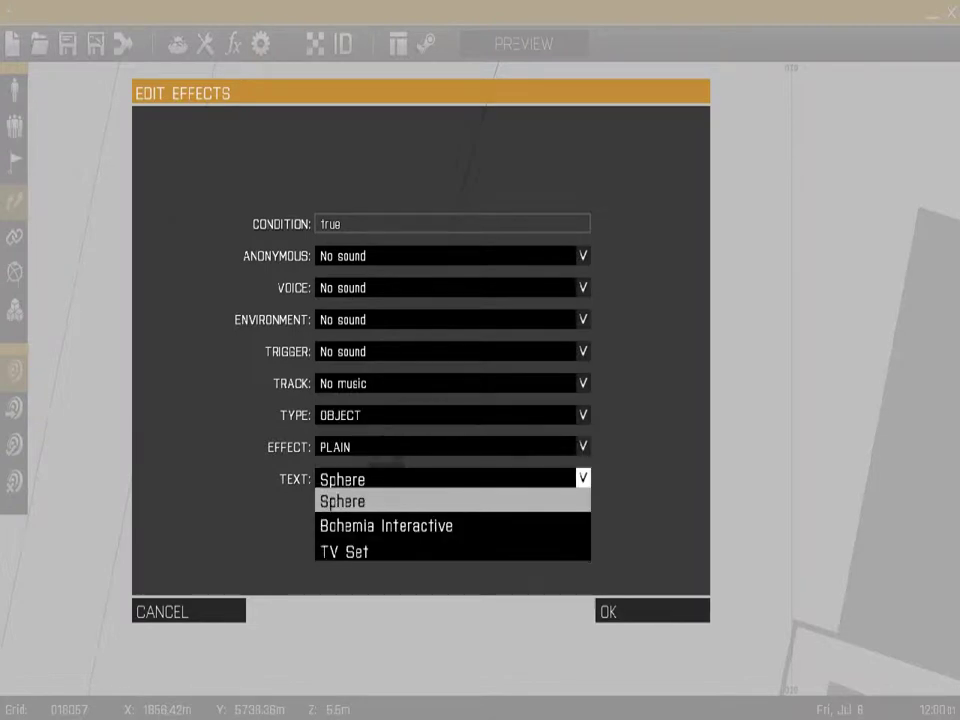
pyautogui.click(386, 501)
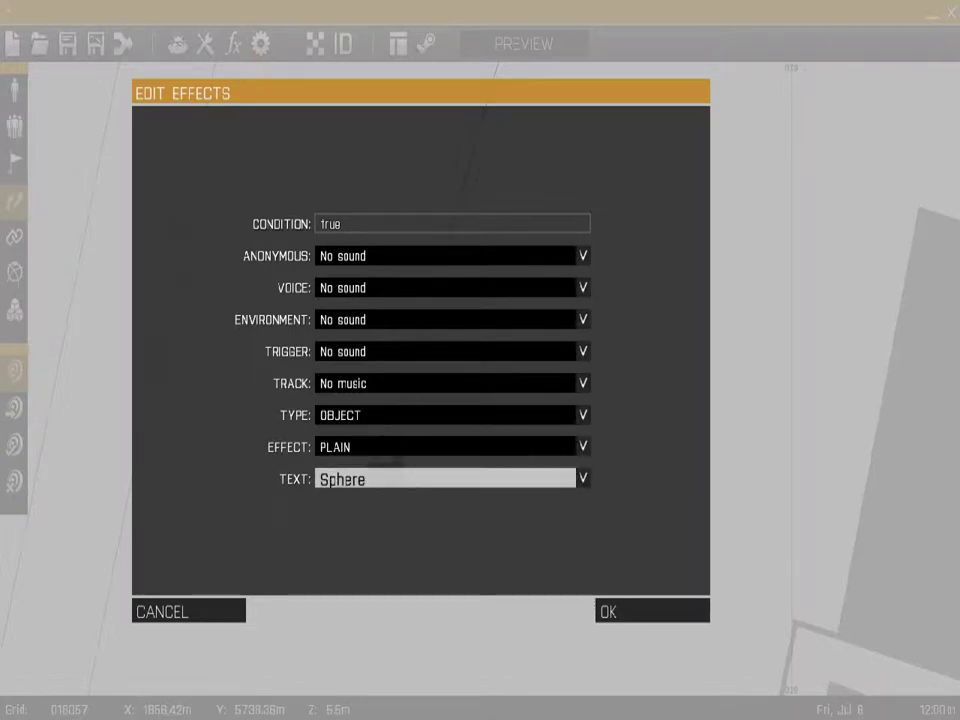
pyautogui.click(386, 479)
pyautogui.click(386, 525)
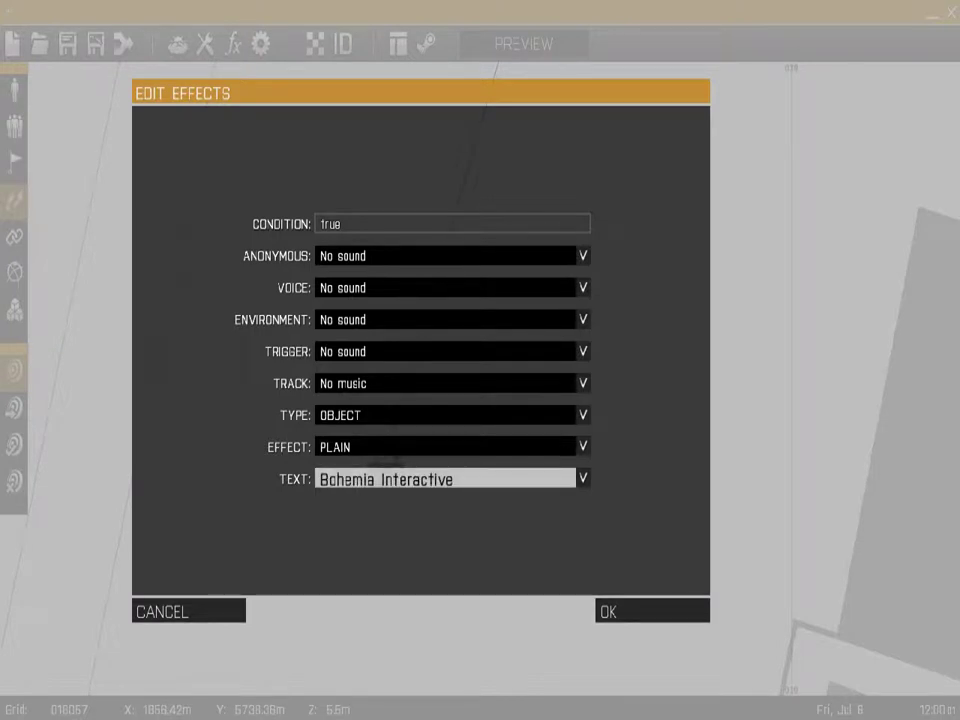
pyautogui.click(386, 479)
pyautogui.click(386, 549)
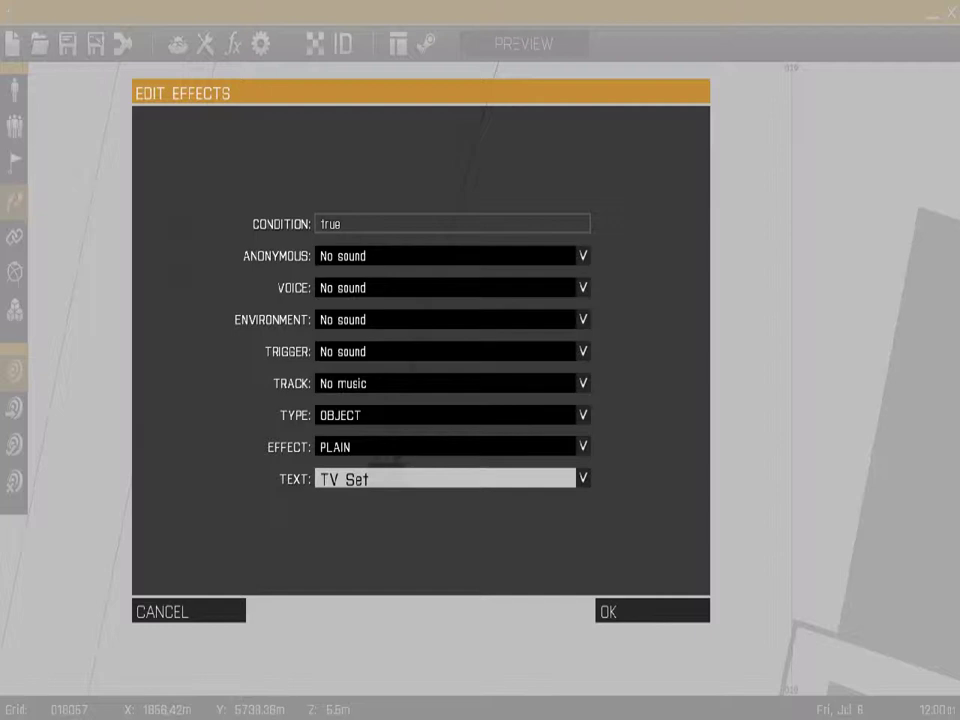
pyautogui.click(386, 479)
pyautogui.click(386, 479)
pyautogui.click(386, 447)
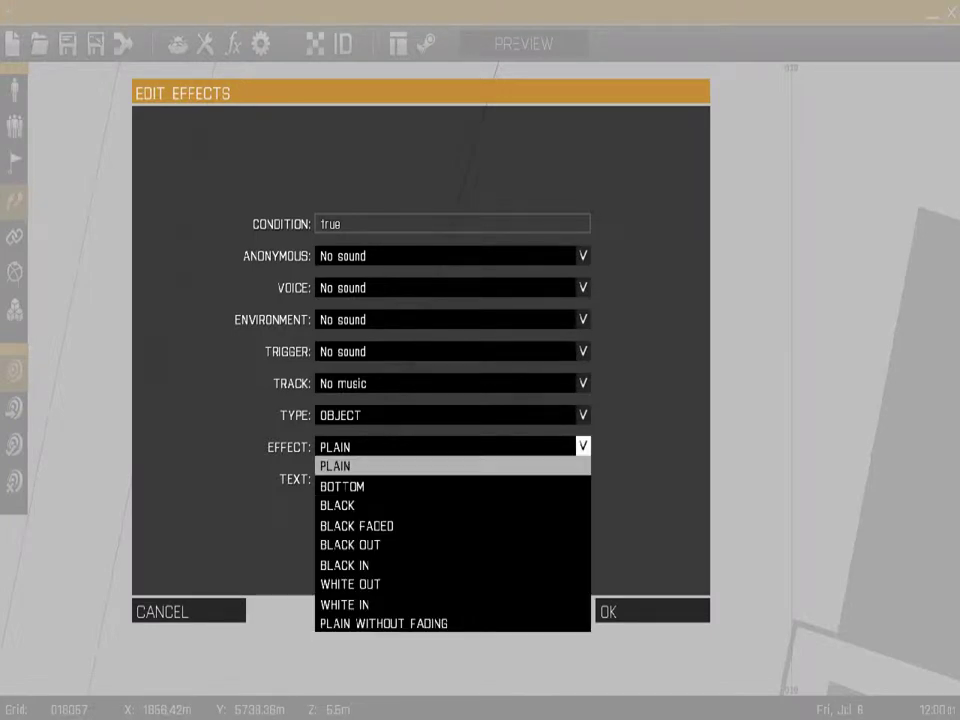
pyautogui.click(386, 447)
# - Change the effect type to RESOURCE and try the Arma 3, Bohemia Interactive and Tagline splash screens as its resource
pyautogui.click(386, 415)
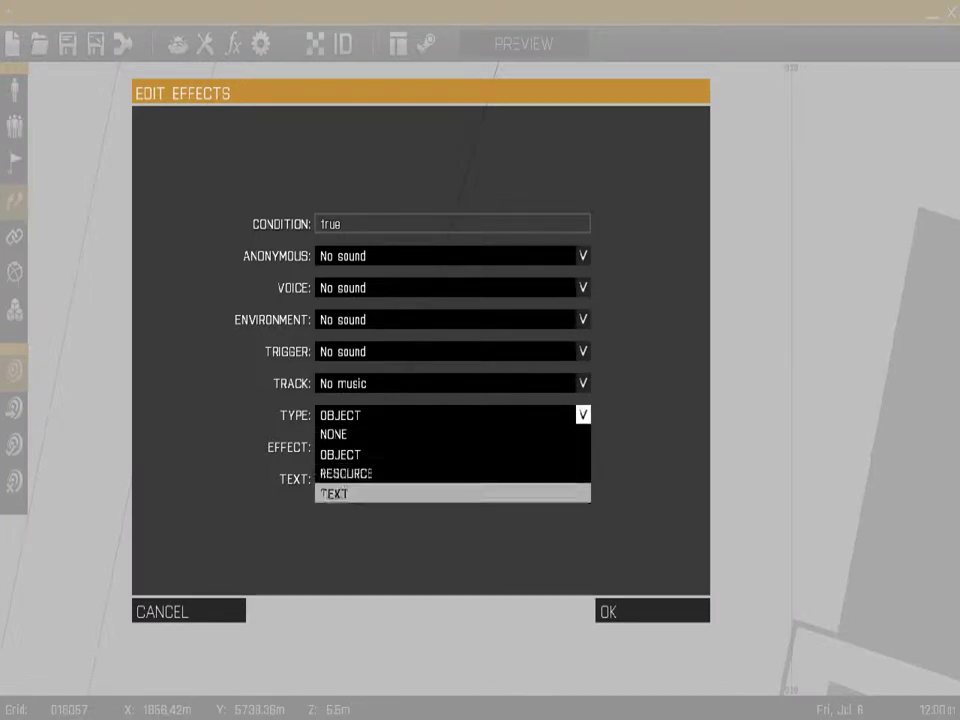
pyautogui.click(386, 473)
pyautogui.click(386, 479)
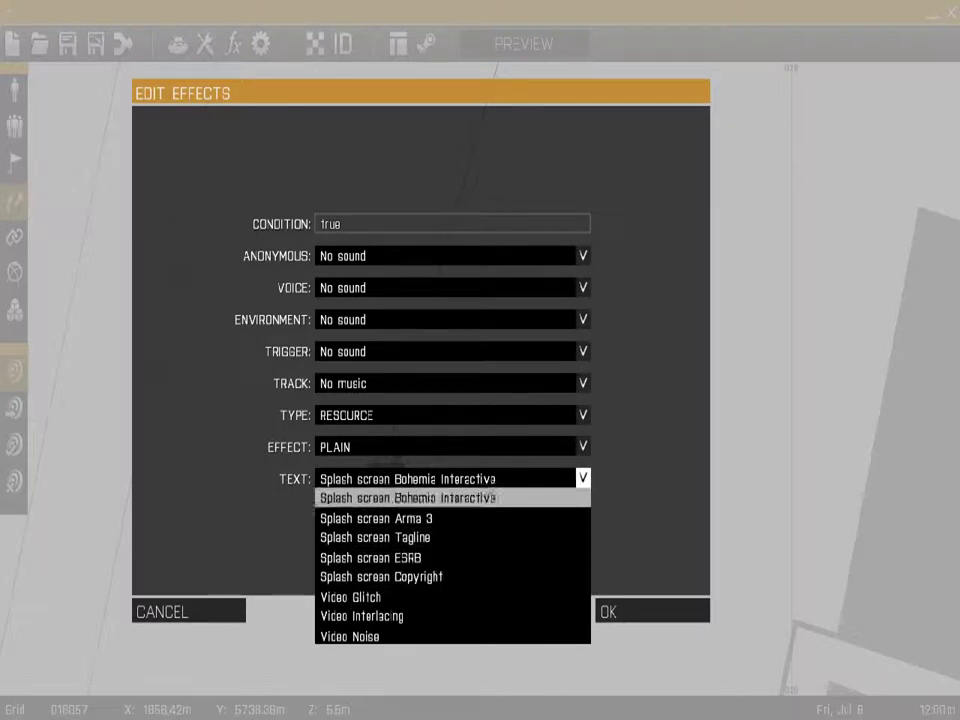
pyautogui.click(400, 518)
pyautogui.click(400, 479)
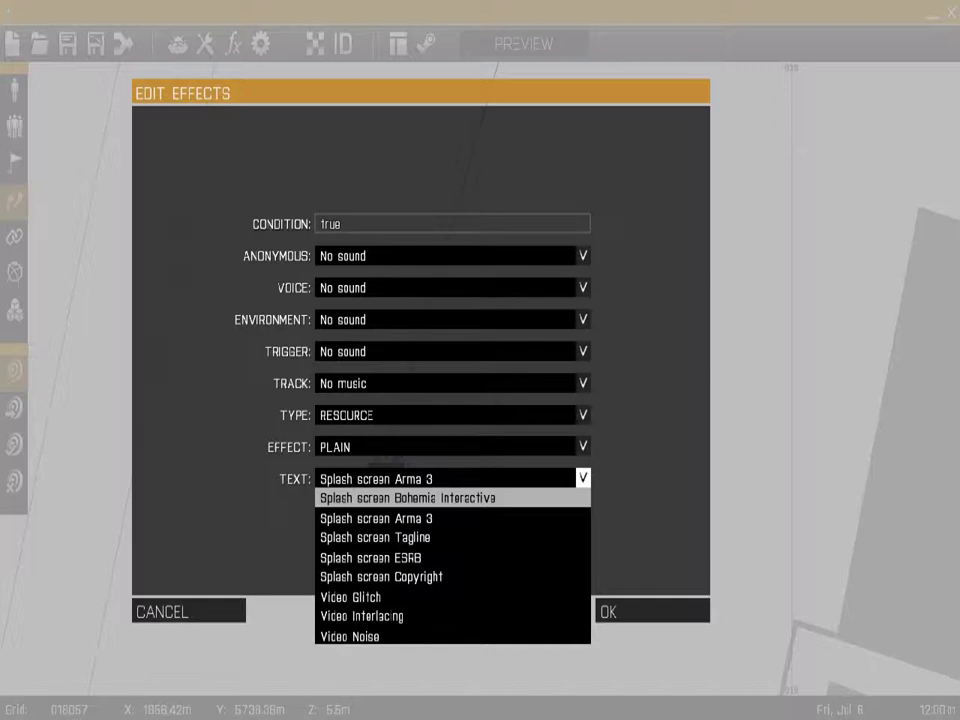
pyautogui.click(407, 498)
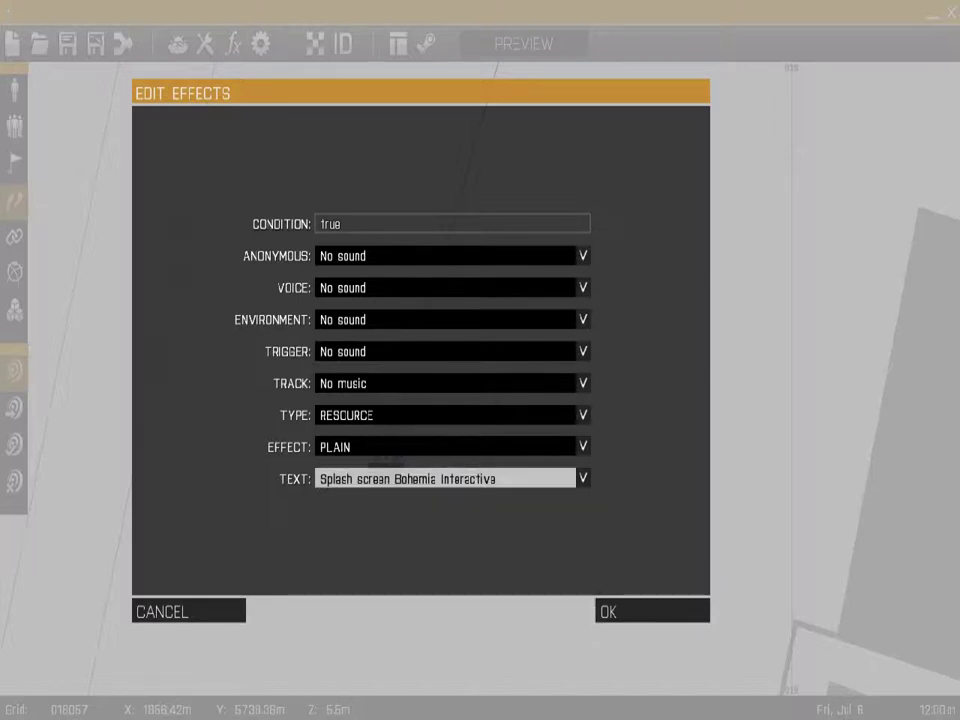
pyautogui.click(400, 479)
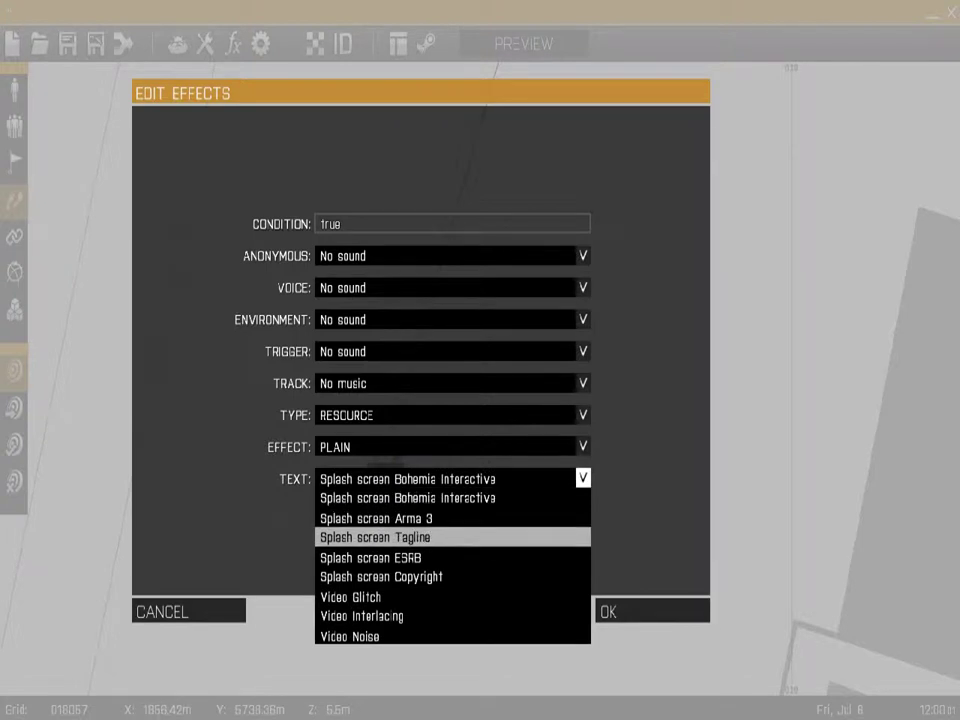
pyautogui.click(400, 536)
pyautogui.click(400, 479)
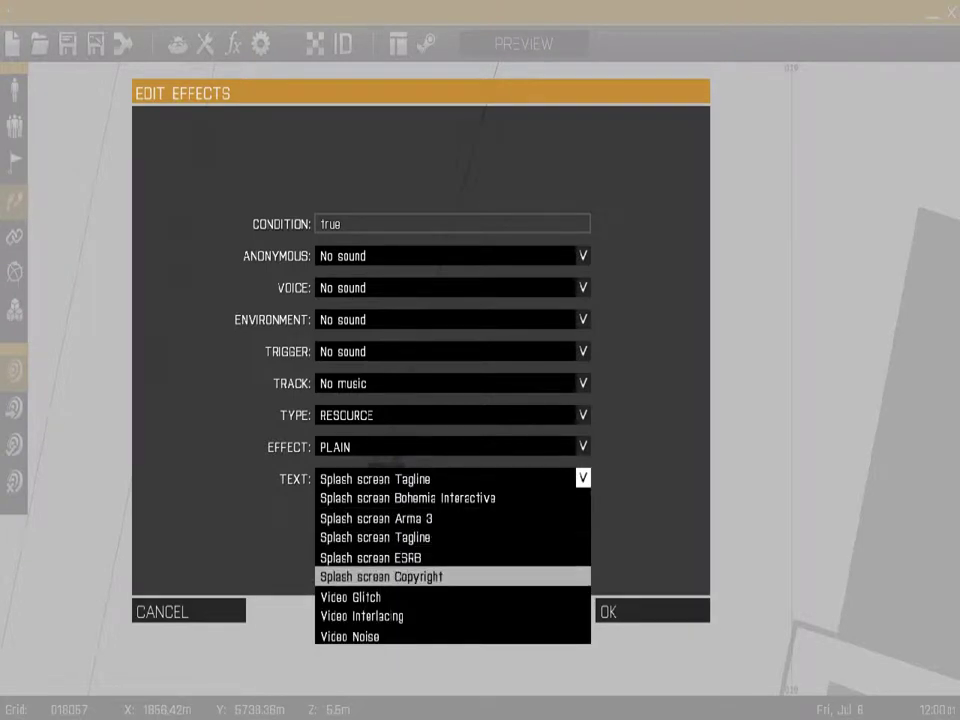
pyautogui.click(400, 537)
pyautogui.click(400, 479)
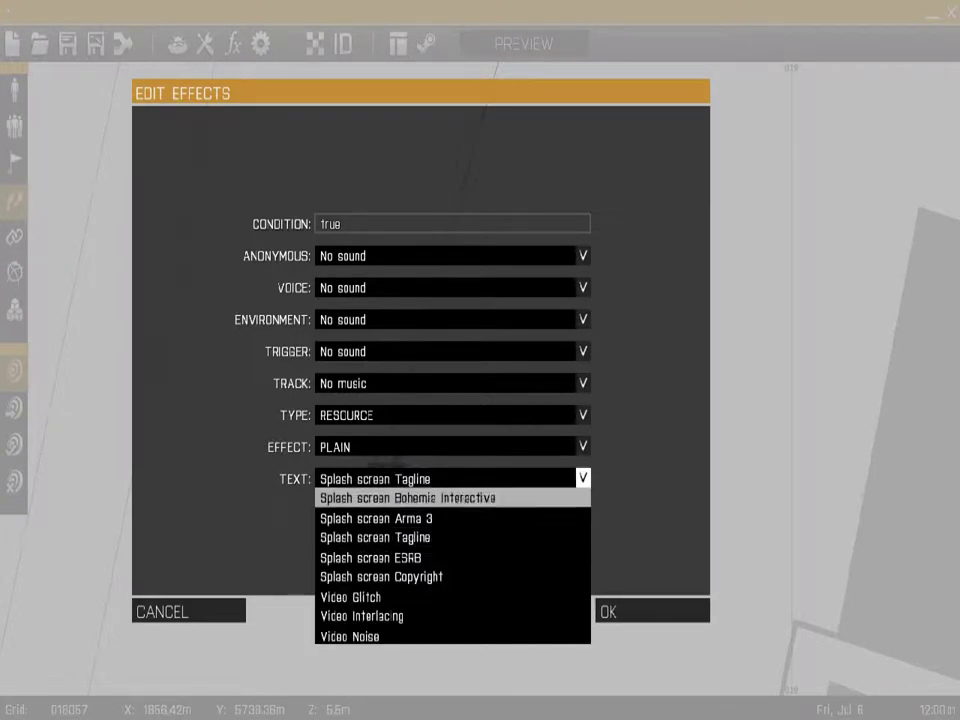
# - Review the effect styles while keeping PLAIN, and set the effect type to NONE
pyautogui.click(400, 447)
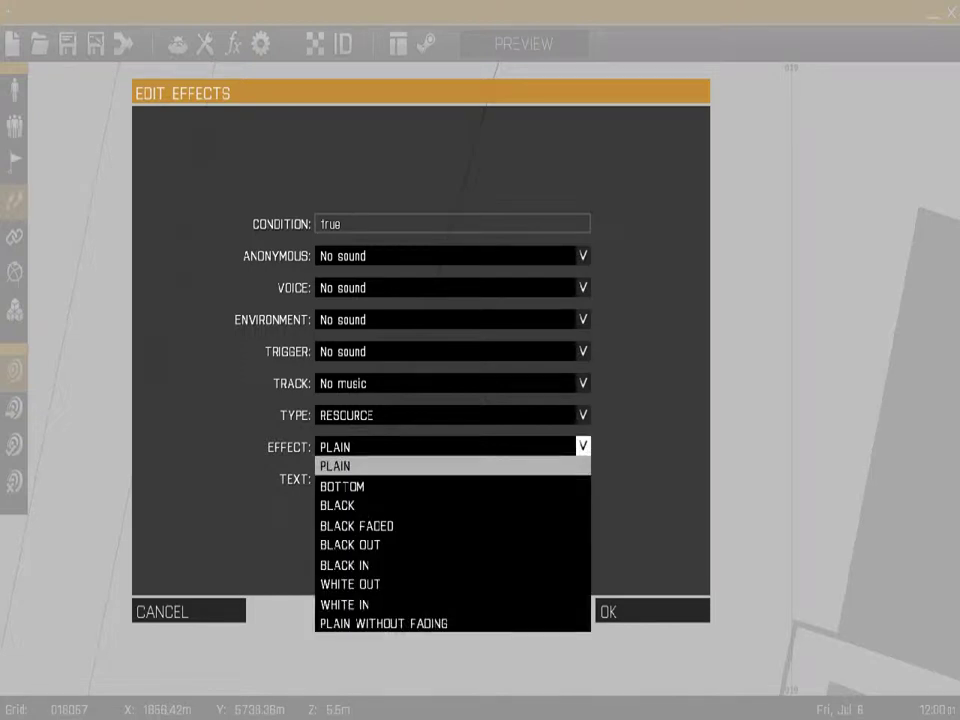
pyautogui.click(450, 415)
pyautogui.click(400, 433)
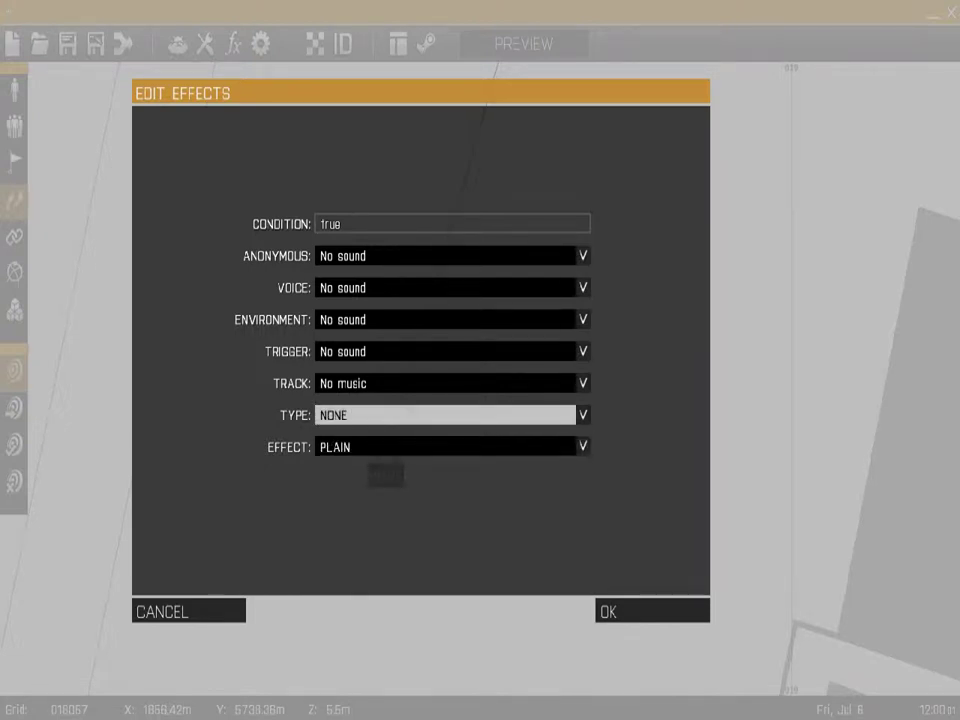
# - Try This Is War as the waypoint's music track, and set the track back to No music
pyautogui.click(450, 383)
pyautogui.scroll(-4, 400, 462)
pyautogui.scroll(4, 400, 461)
pyautogui.scroll(-4, 400, 600)
pyautogui.click(380, 639)
pyautogui.click(450, 383)
pyautogui.scroll(4, 400, 522)
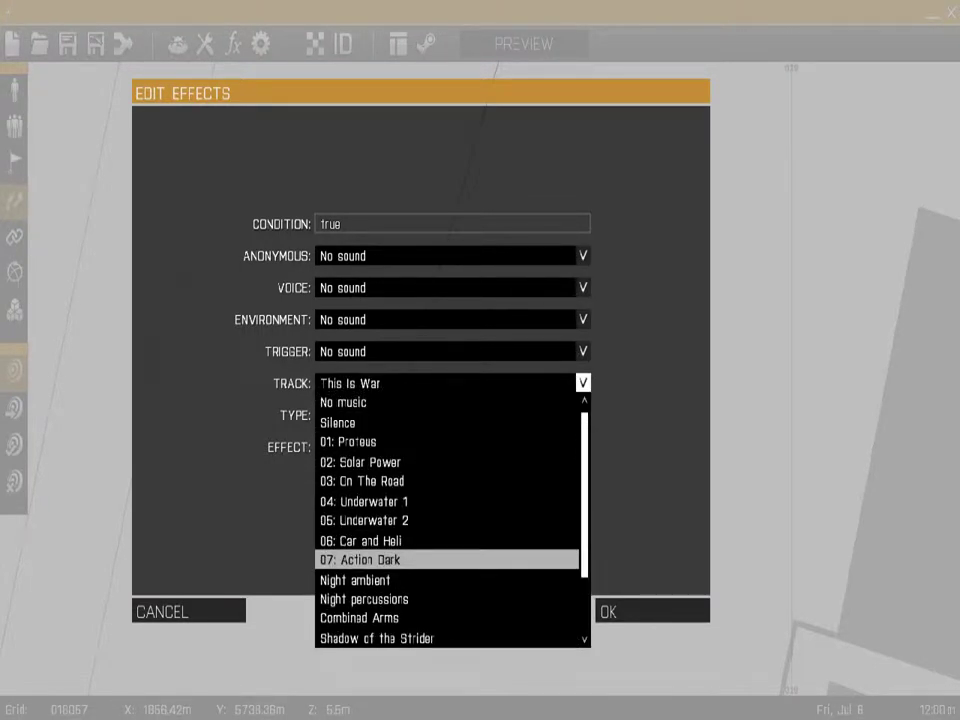
pyautogui.click(400, 402)
# - Look through the available music tracks while keeping No music
pyautogui.click(400, 384)
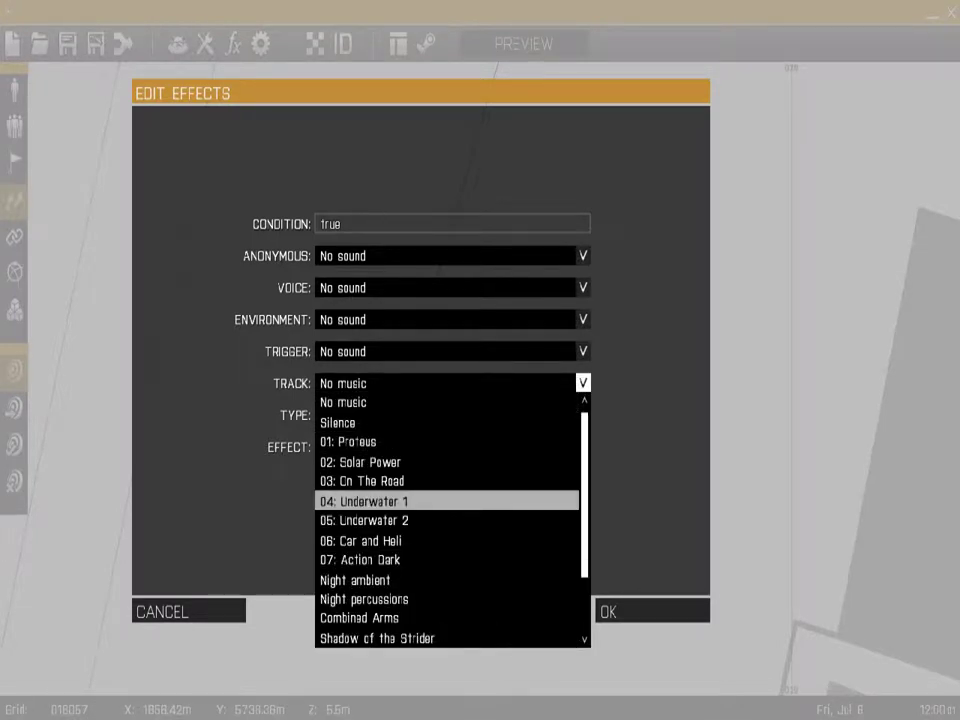
pyautogui.scroll(-4, 400, 462)
pyautogui.scroll(4, 400, 462)
pyautogui.scroll(-4, 400, 462)
pyautogui.scroll(2, 400, 462)
pyautogui.scroll(2, 400, 461)
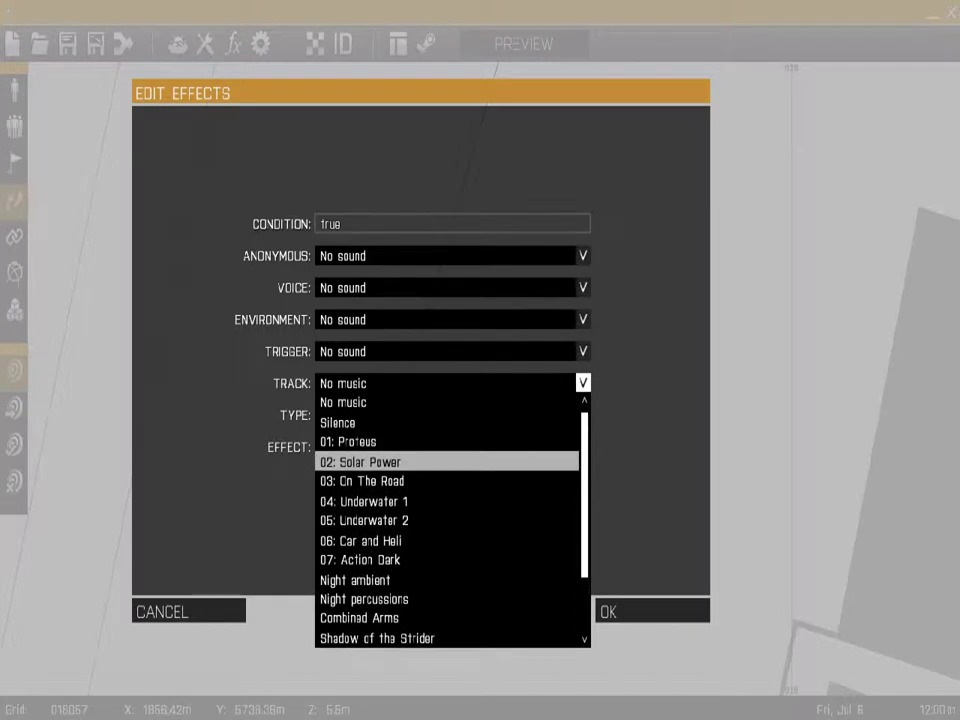
pyautogui.click(400, 402)
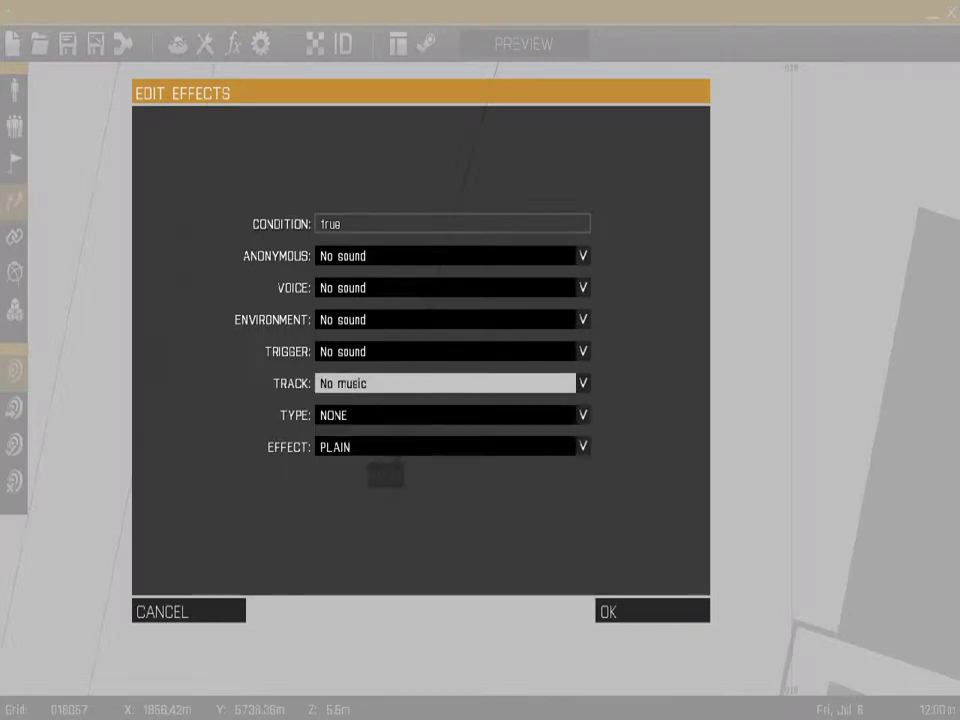
# - Check the effect type and style choices, keeping NONE, PLAIN and No music
pyautogui.click(400, 415)
pyautogui.click(400, 432)
pyautogui.click(400, 447)
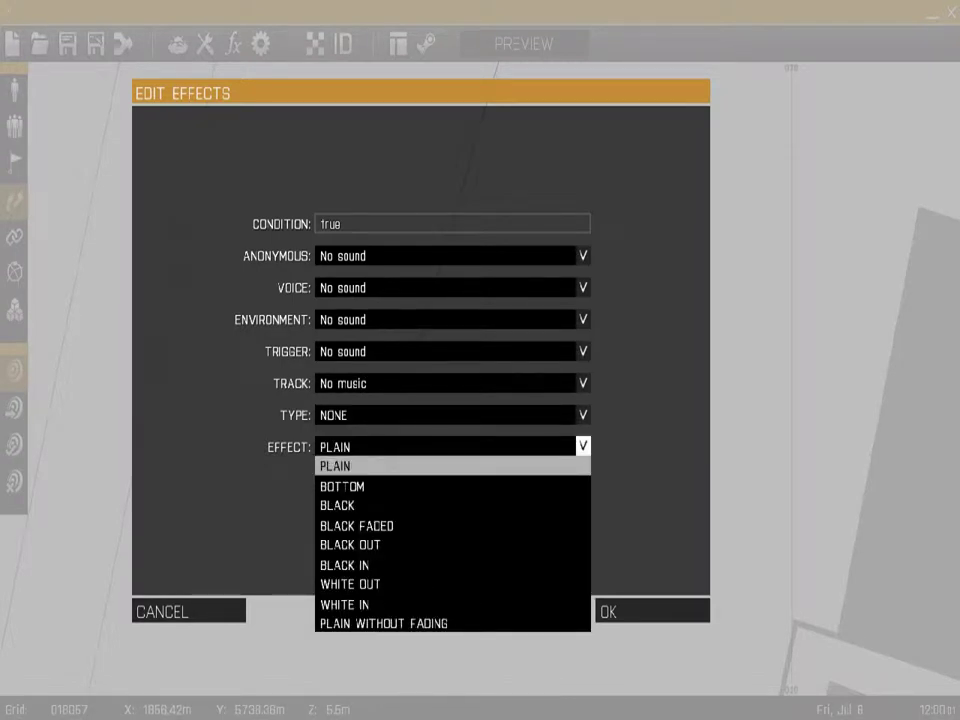
pyautogui.click(400, 383)
pyautogui.click(400, 399)
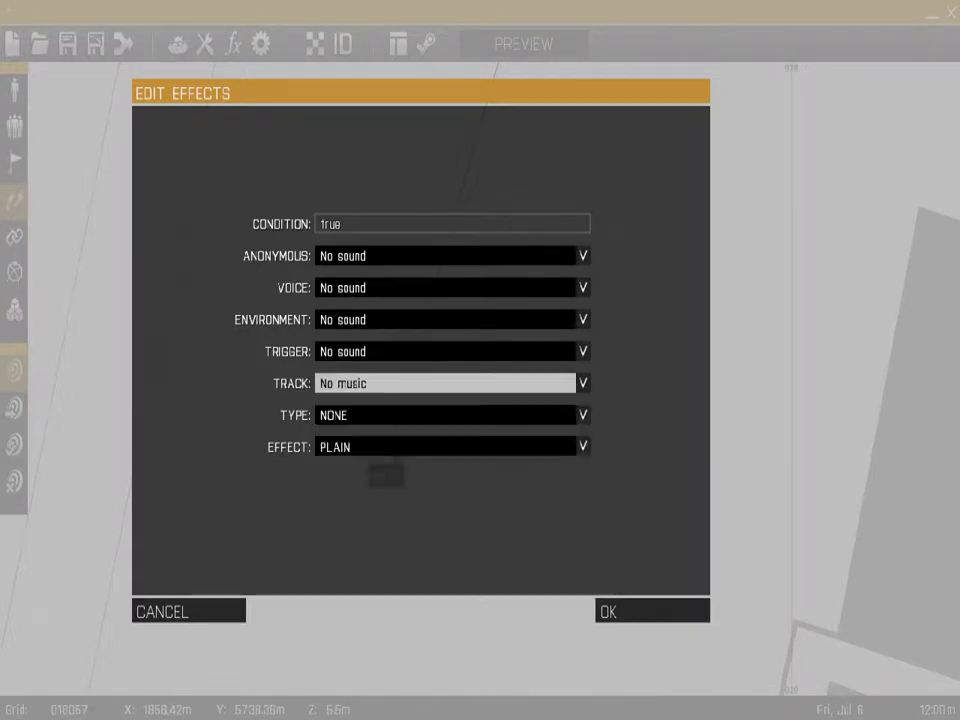
# - Review the trigger and environment sounds available for the waypoint, keeping No sound for both
pyautogui.click(420, 351)
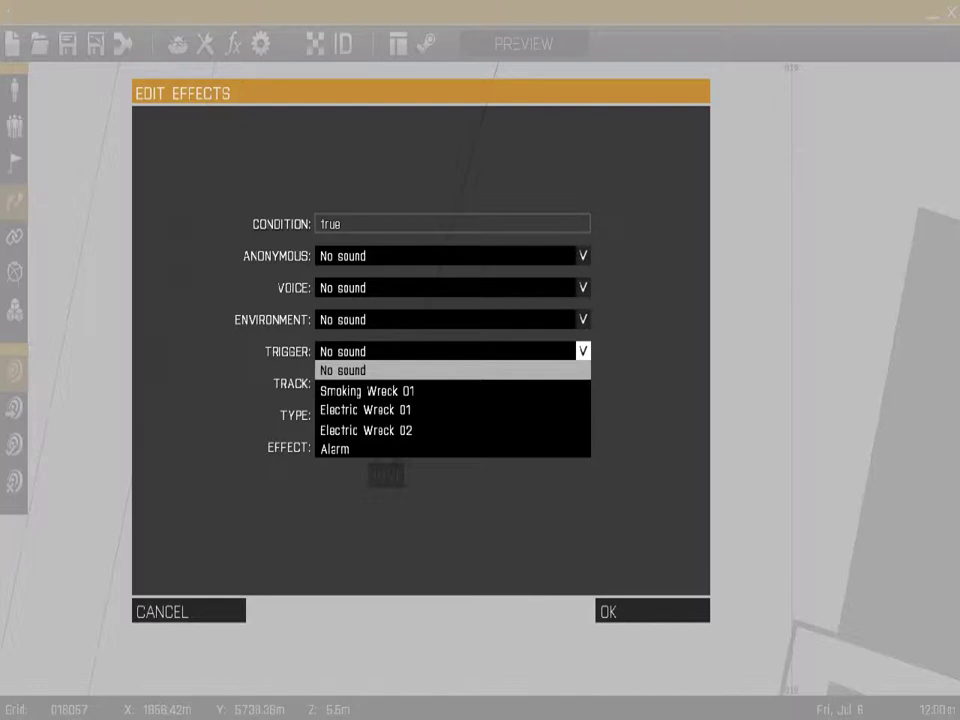
pyautogui.click(420, 351)
pyautogui.click(420, 351)
pyautogui.click(420, 351)
pyautogui.click(420, 319)
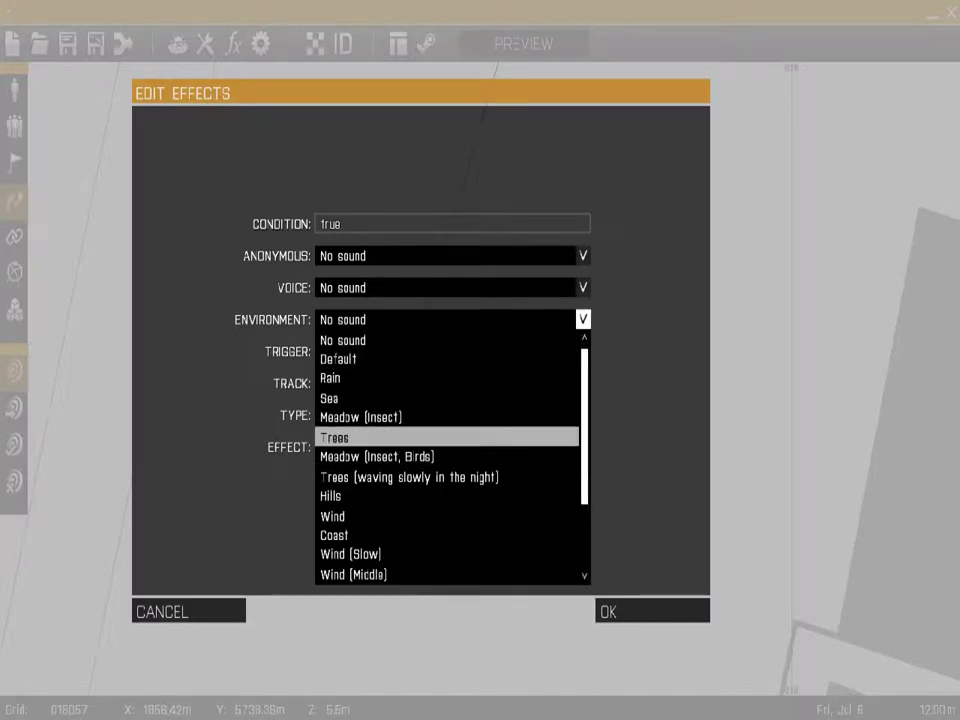
pyautogui.scroll(-5, 447, 450)
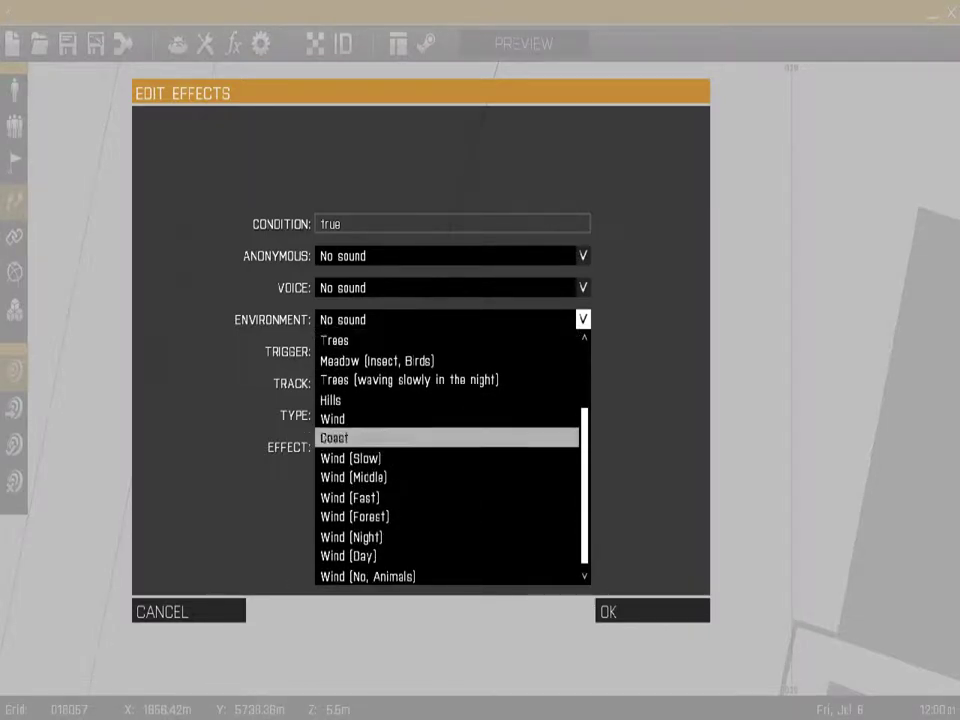
pyautogui.click(420, 319)
# - Review the voice and anonymous sounds, leave the effects without applying changes, and close the waypoint settings
pyautogui.click(440, 287)
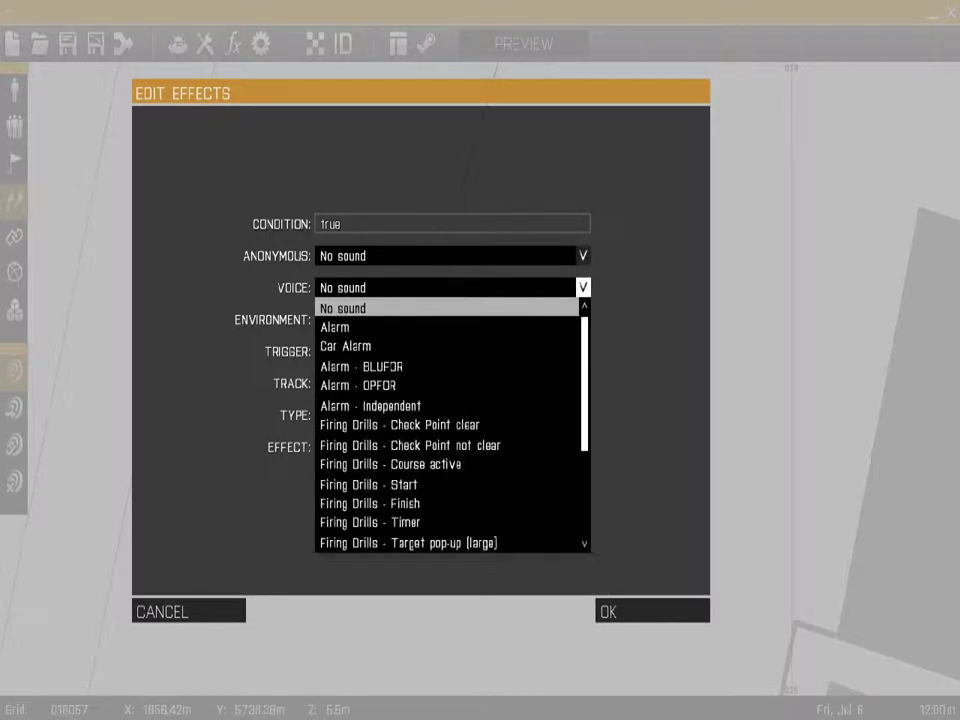
pyautogui.scroll(-4, 447, 425)
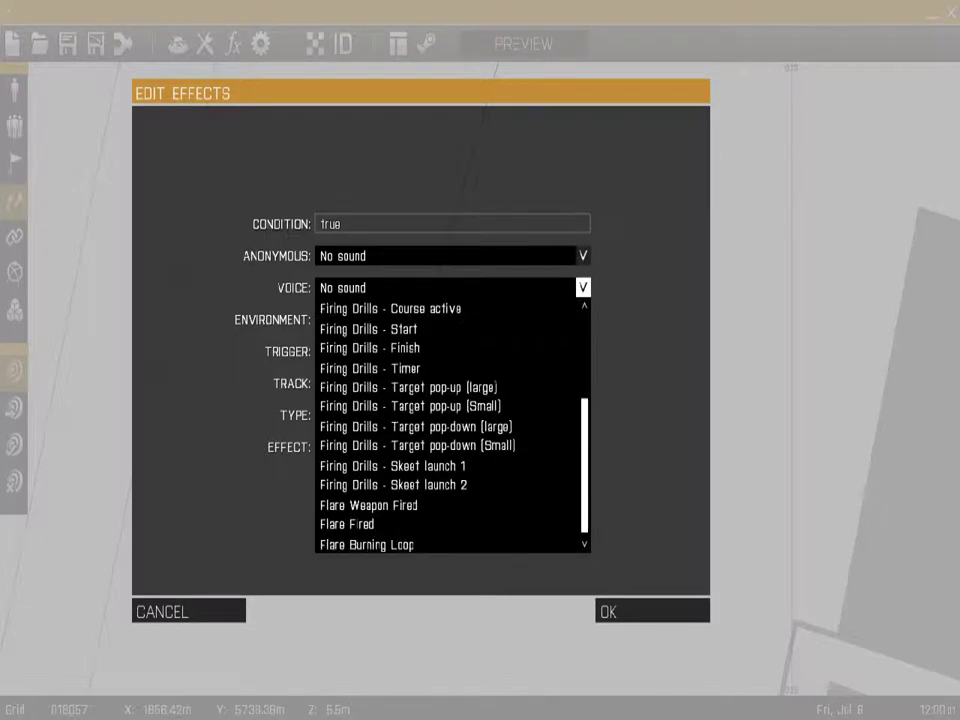
pyautogui.scroll(4, 447, 425)
pyautogui.click(440, 308)
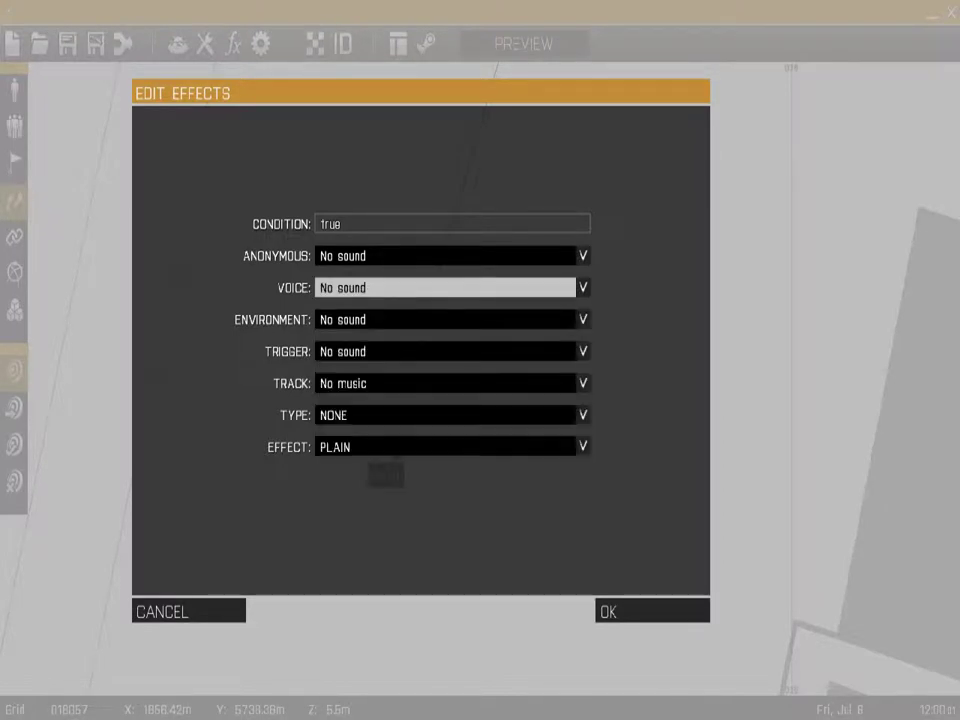
pyautogui.click(440, 256)
pyautogui.scroll(-3, 447, 390)
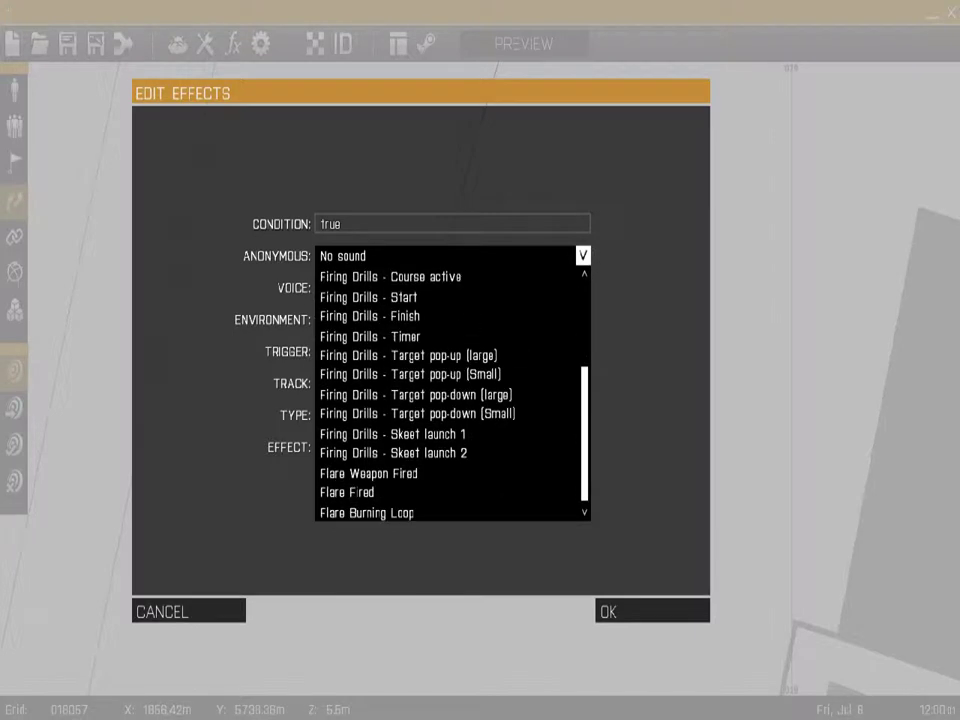
pyautogui.click(440, 256)
pyautogui.click(189, 611)
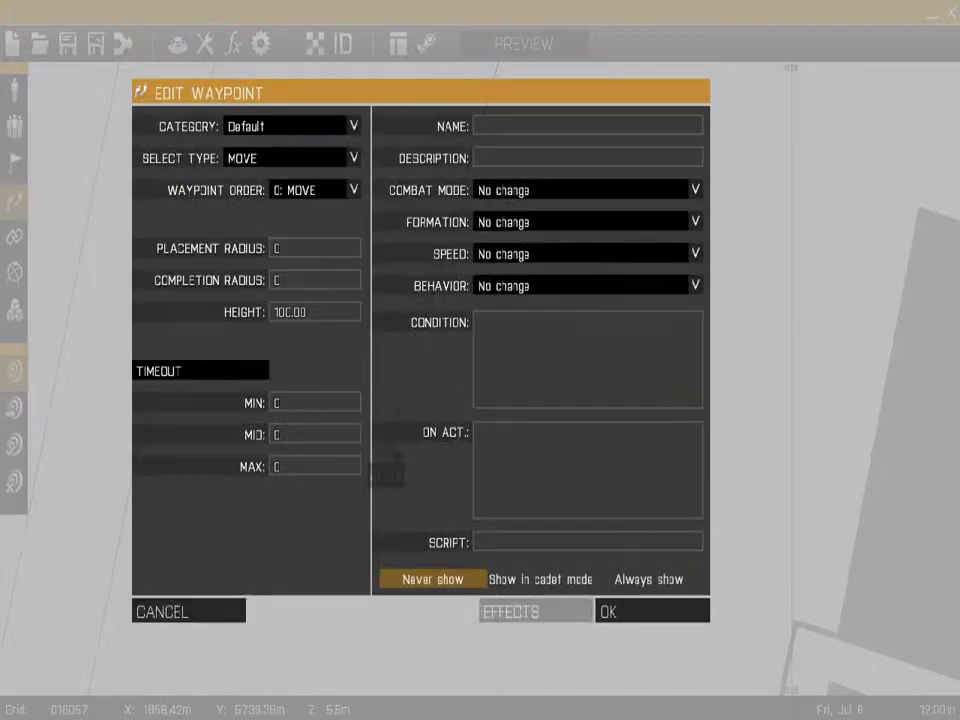
pyautogui.click(643, 611)
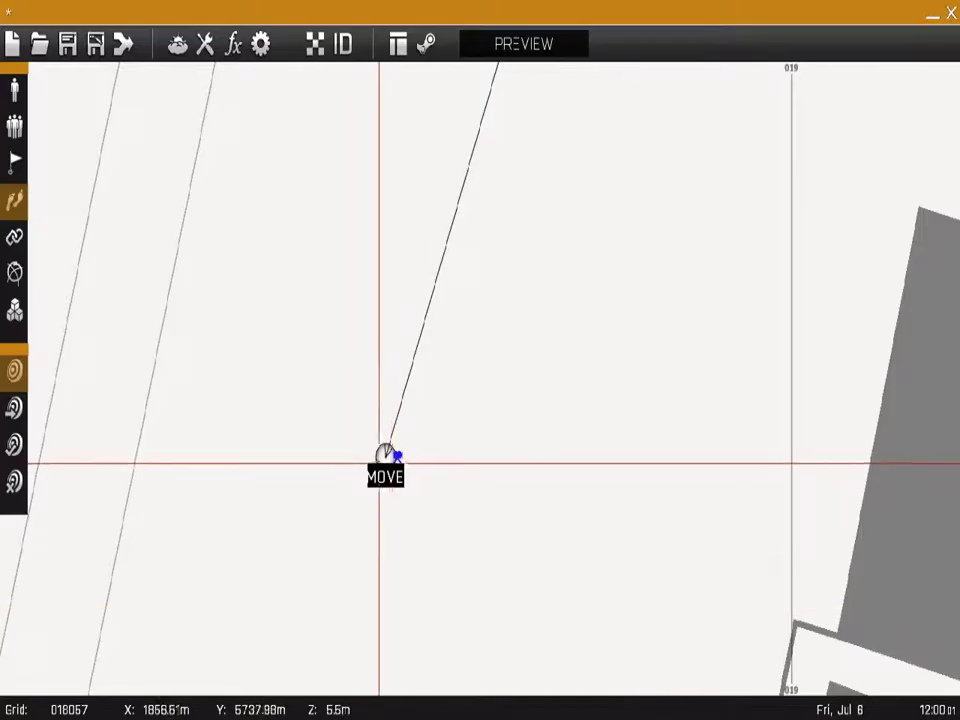
# - Add a second MOVE waypoint beside the rifleman and a third one roughly midway back to the first waypoint
pyautogui.scroll(-4, 389, 459)
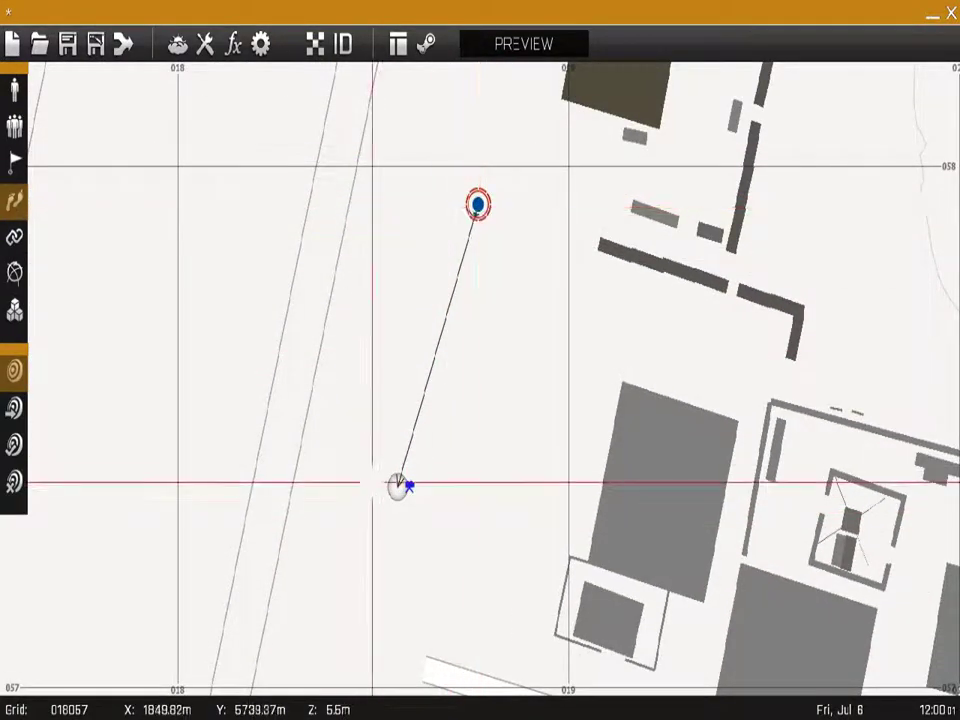
pyautogui.doubleClick(414, 199)
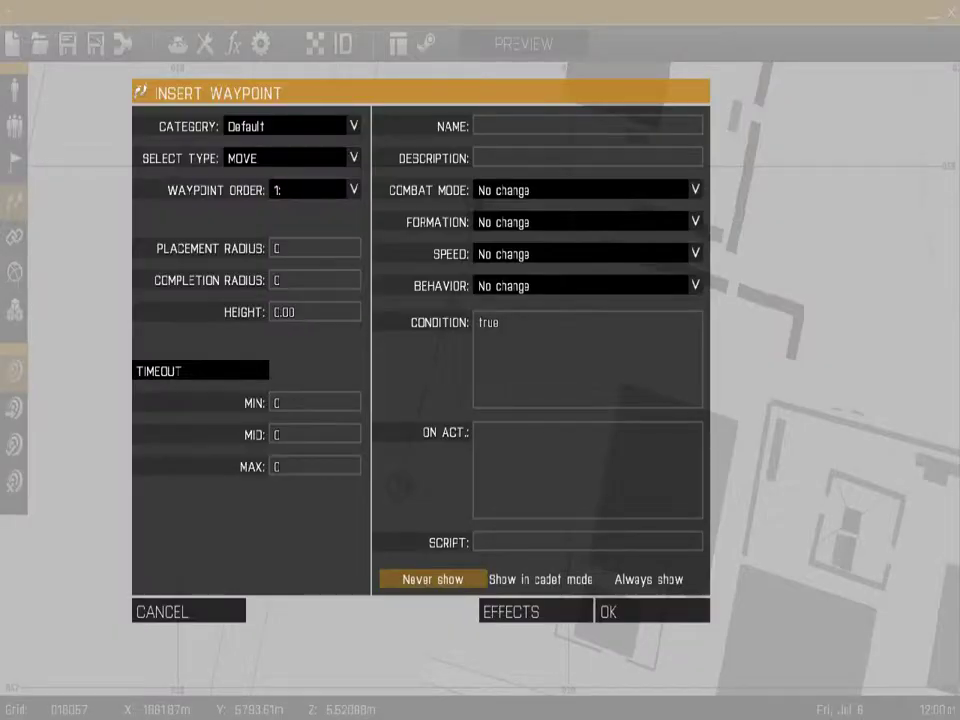
pyautogui.click(604, 604)
pyautogui.doubleClick(401, 337)
pyautogui.press('Return')
pyautogui.moveTo(400, 345); pyautogui.dragTo(418, 345)
pyautogui.moveTo(419, 341); pyautogui.dragTo(412, 341)
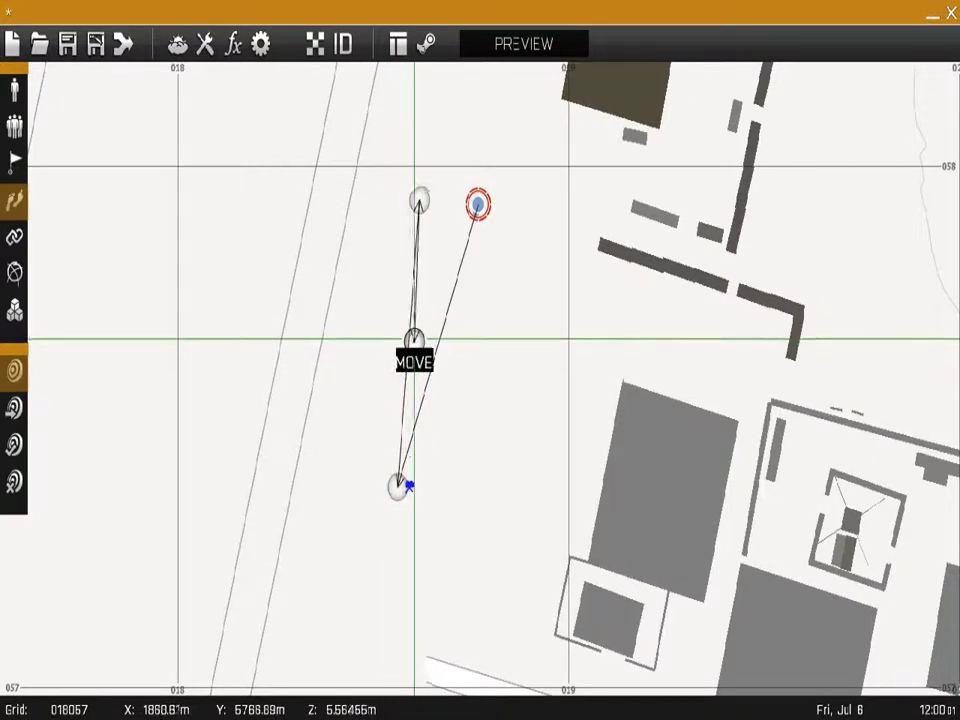
# - Change the third waypoint's type from MOVE to CYCLE and save it
pyautogui.doubleClick(402, 340)
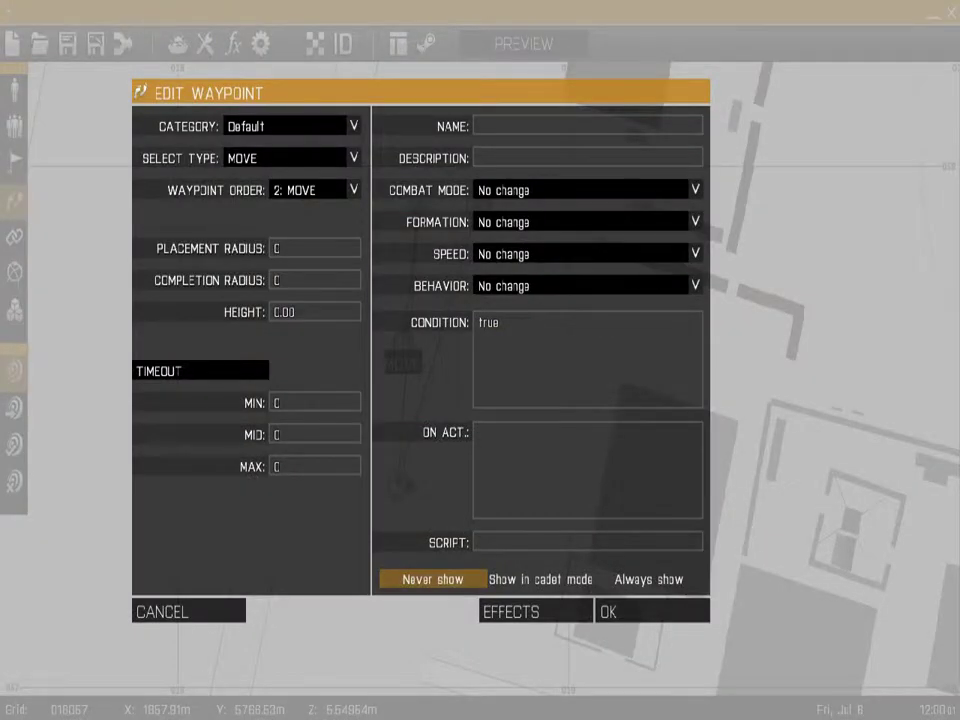
pyautogui.click(353, 157)
pyautogui.scroll(-3, 286, 216)
pyautogui.click(246, 221)
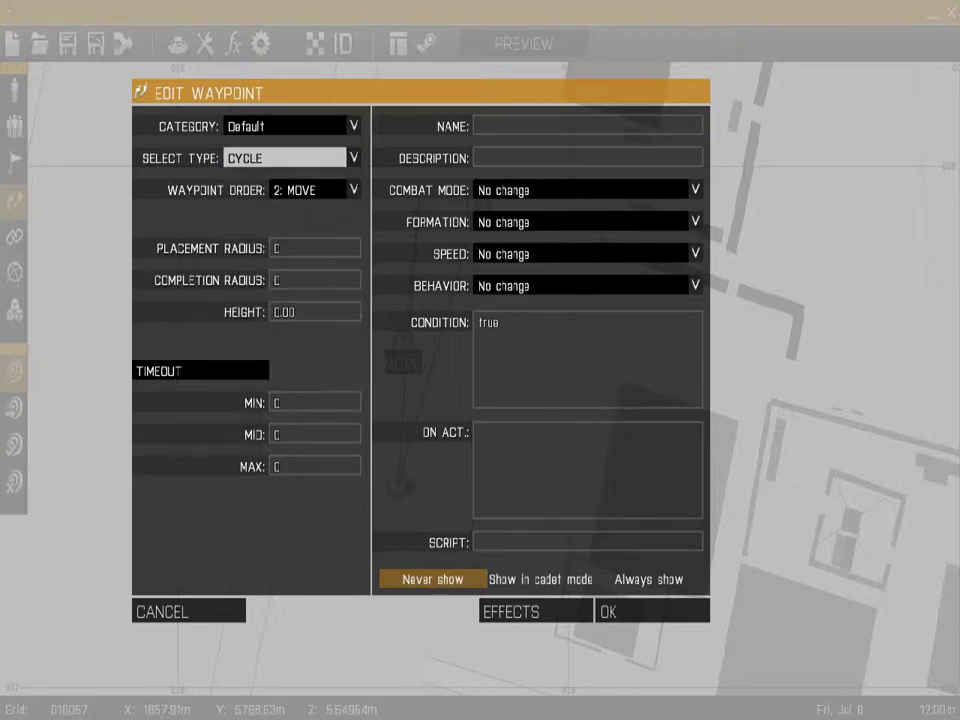
pyautogui.click(615, 611)
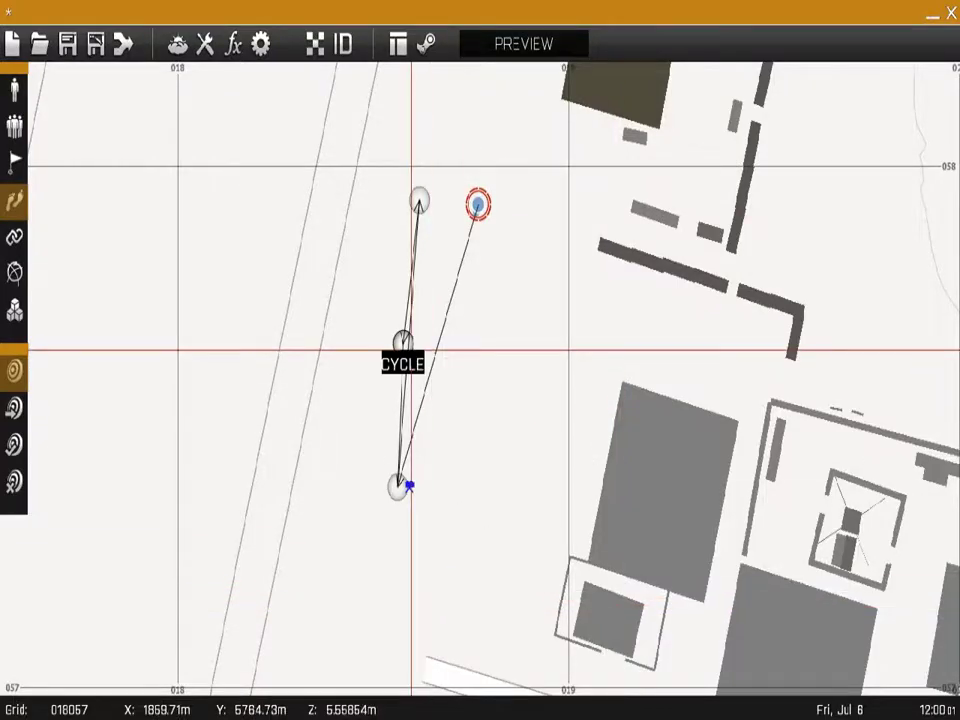
# - Move the CYCLE waypoint near the second and first MOVE waypoints in turn, and leave it between them
pyautogui.moveTo(372, 303); pyautogui.dragTo(350, 319)
pyautogui.scroll(3, 375, 368)
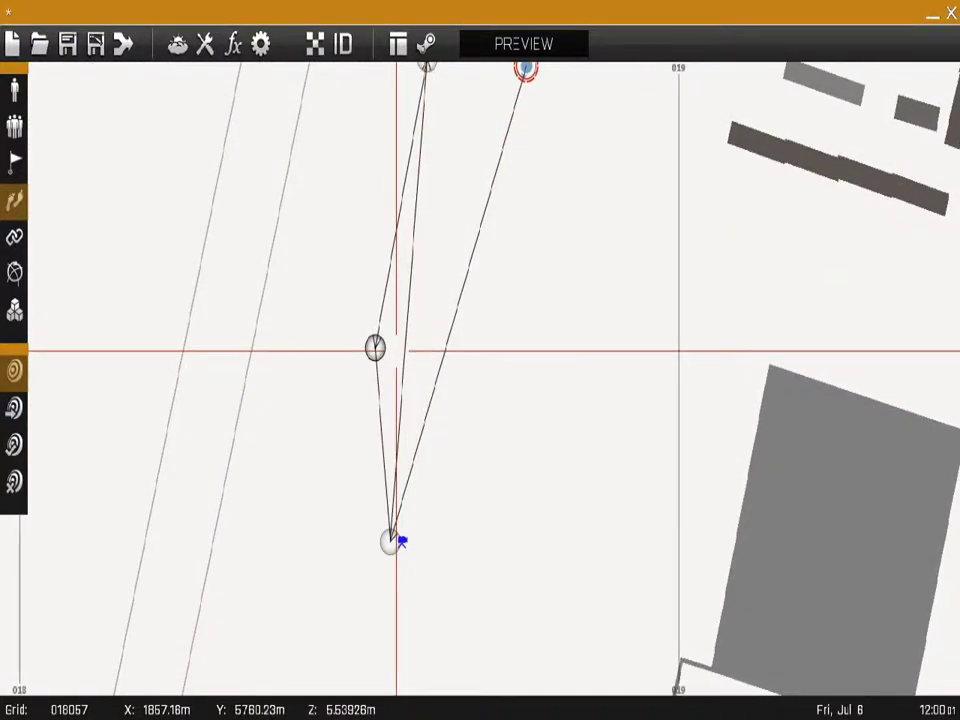
pyautogui.moveTo(379, 343); pyautogui.dragTo(380, 252)
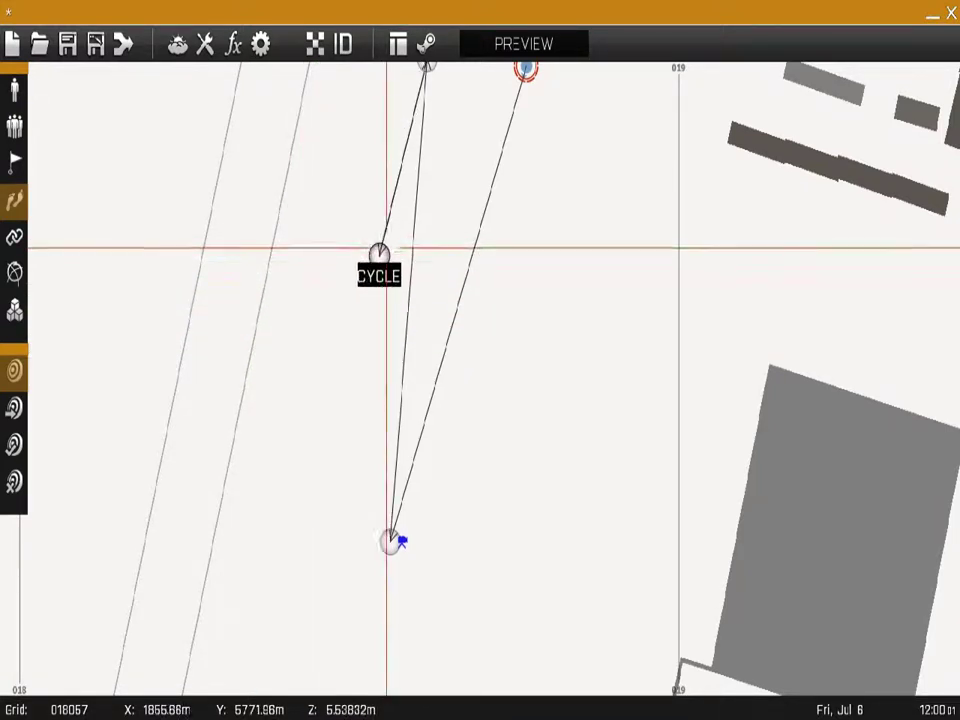
pyautogui.press('Up')
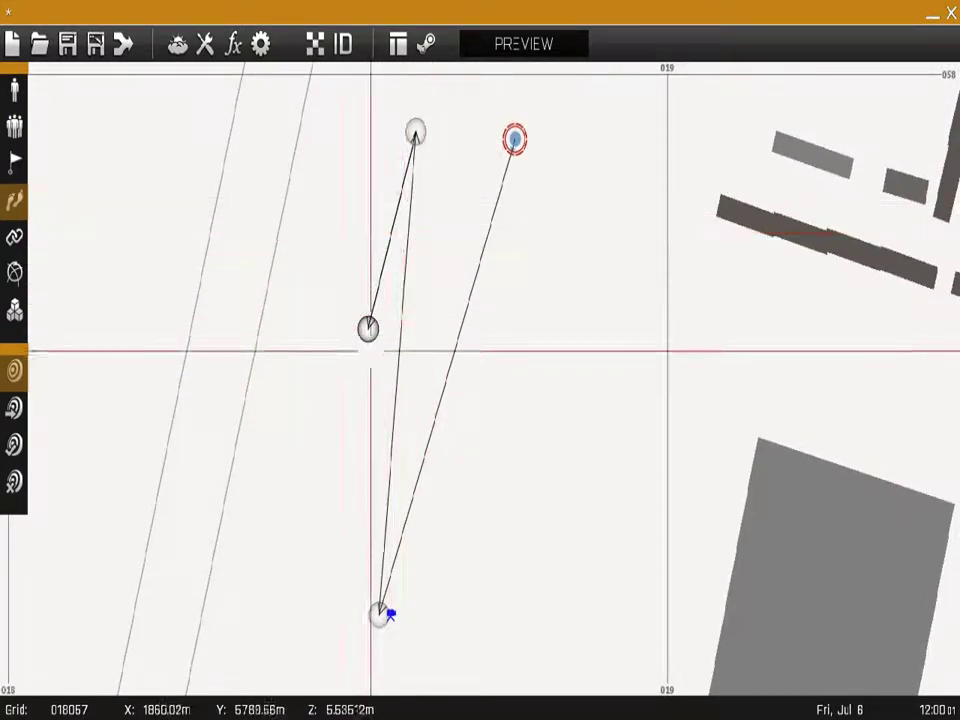
pyautogui.moveTo(368, 323); pyautogui.dragTo(317, 600)
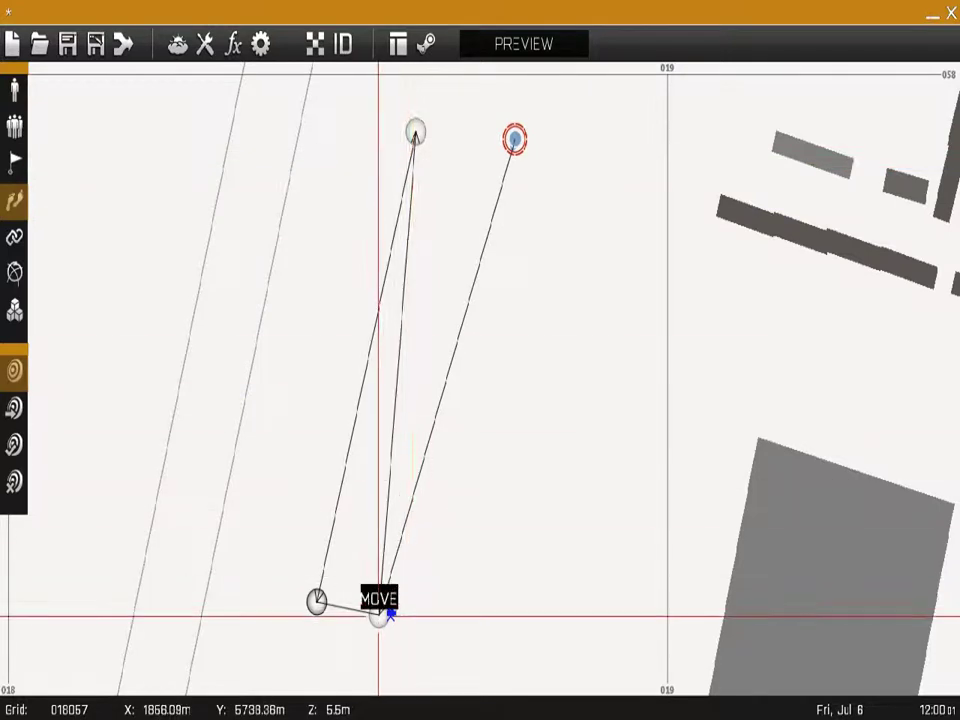
pyautogui.moveTo(325, 600); pyautogui.dragTo(389, 458)
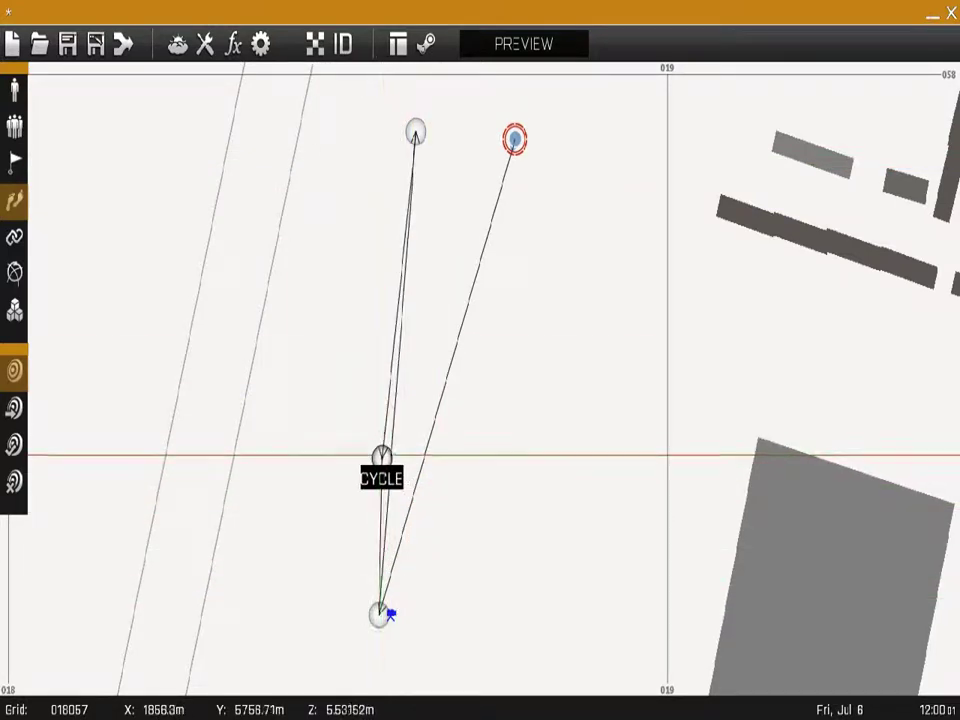
# - Delete all three of the rifleman's waypoints
pyautogui.click(14, 236)
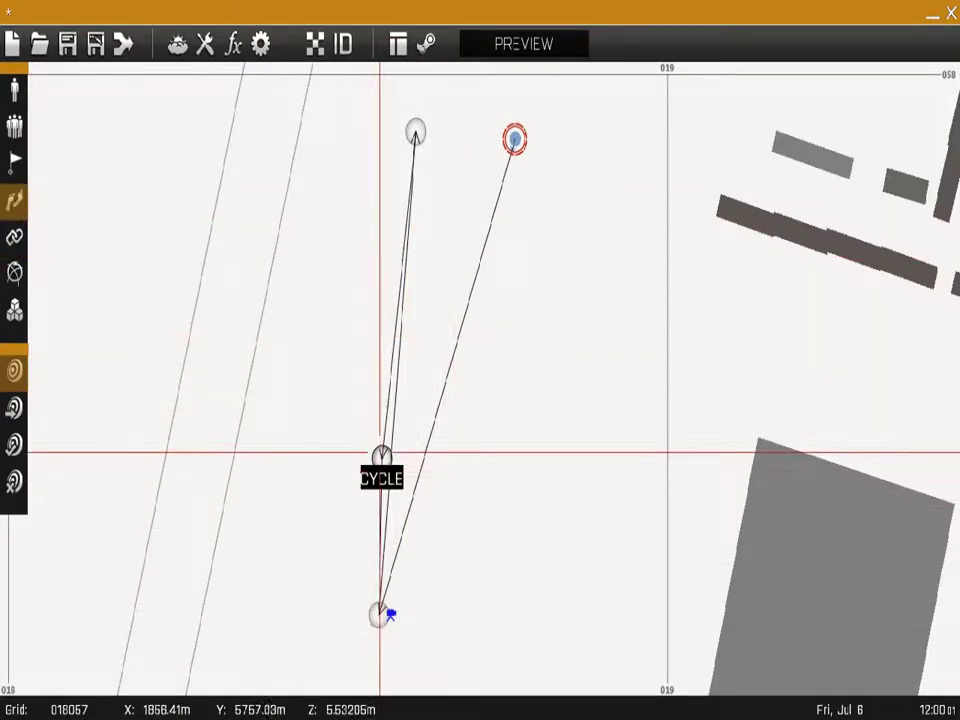
pyautogui.press('Delete')
pyautogui.press('Delete')
pyautogui.press('Delete')
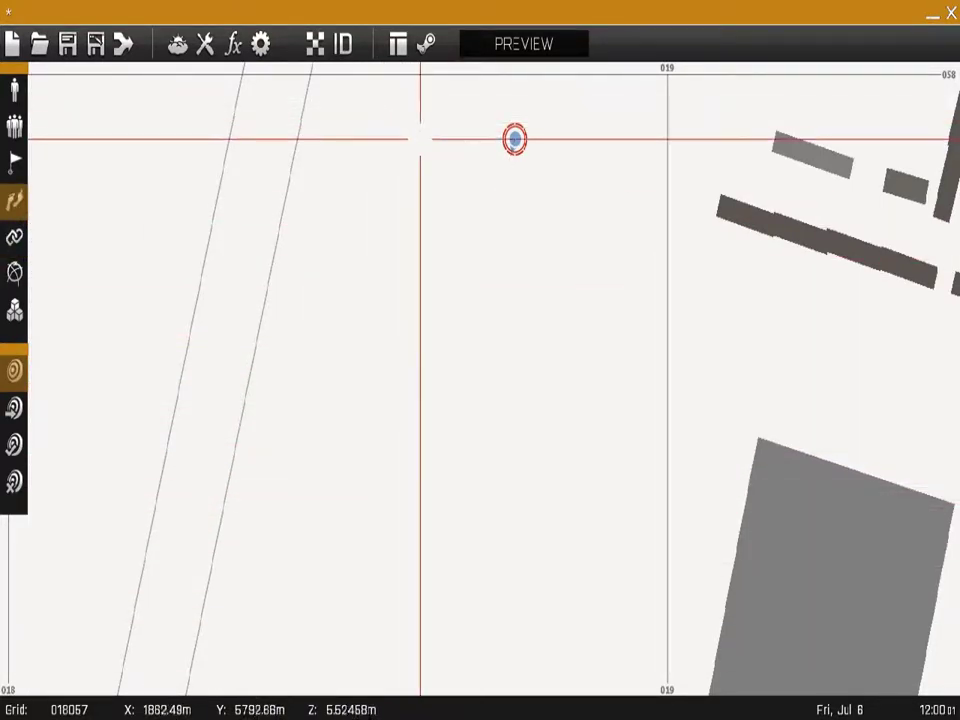
# - Start inserting a BLUFOR NATO unit in the open area west of the rifleman and set its class to Air
pyautogui.scroll(-5, 500, 133)
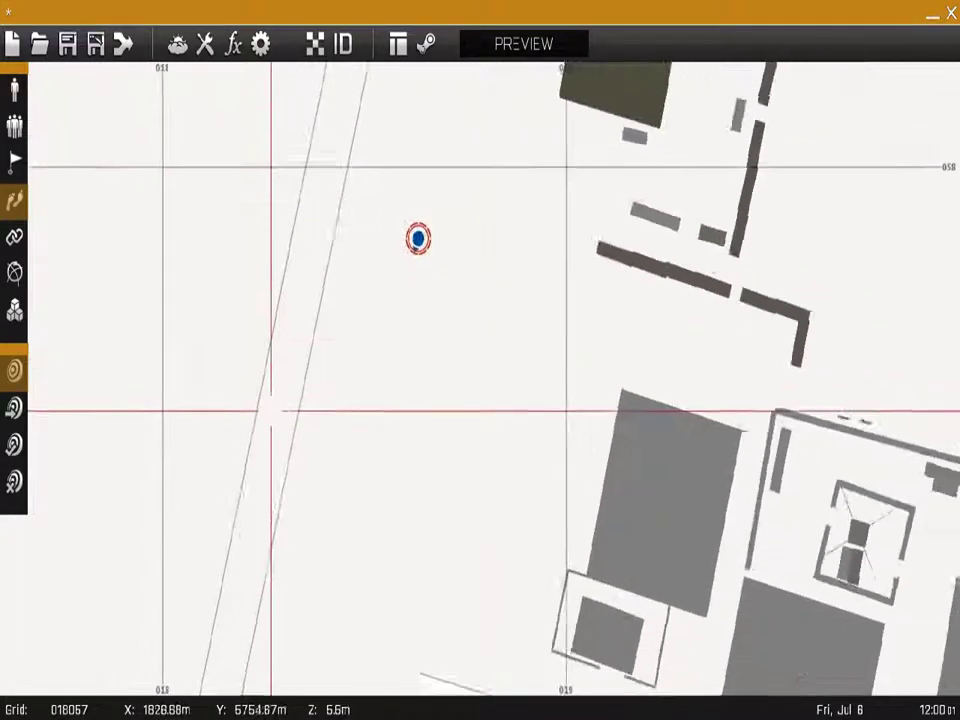
pyautogui.moveTo(368, 236); pyautogui.dragTo(433, 348)
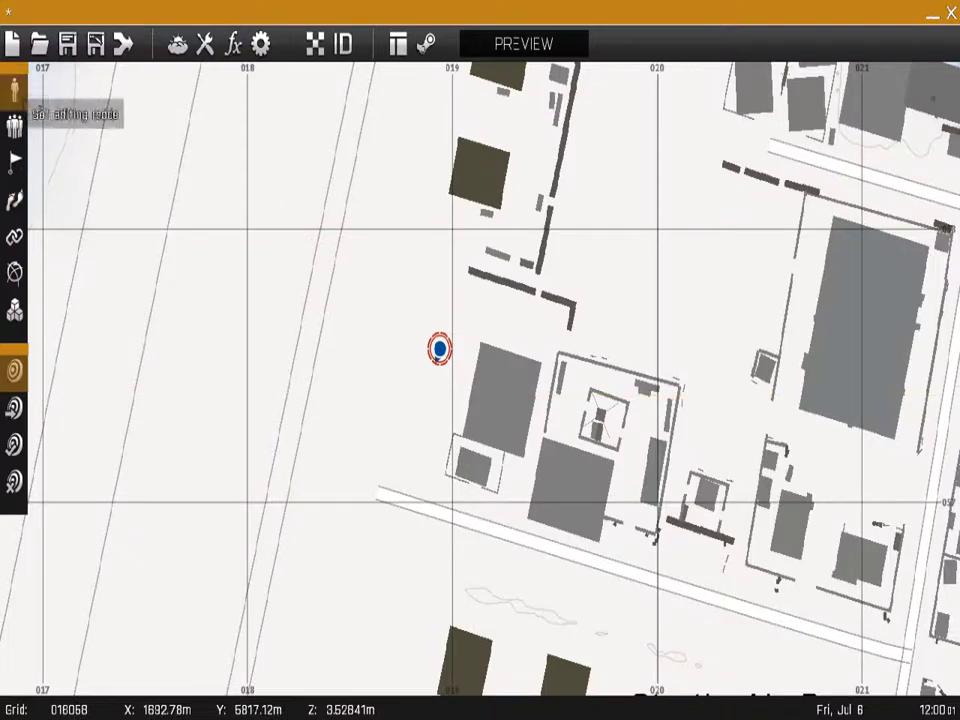
pyautogui.doubleClick(204, 332)
pyautogui.click(290, 126)
pyautogui.click(290, 146)
pyautogui.click(290, 190)
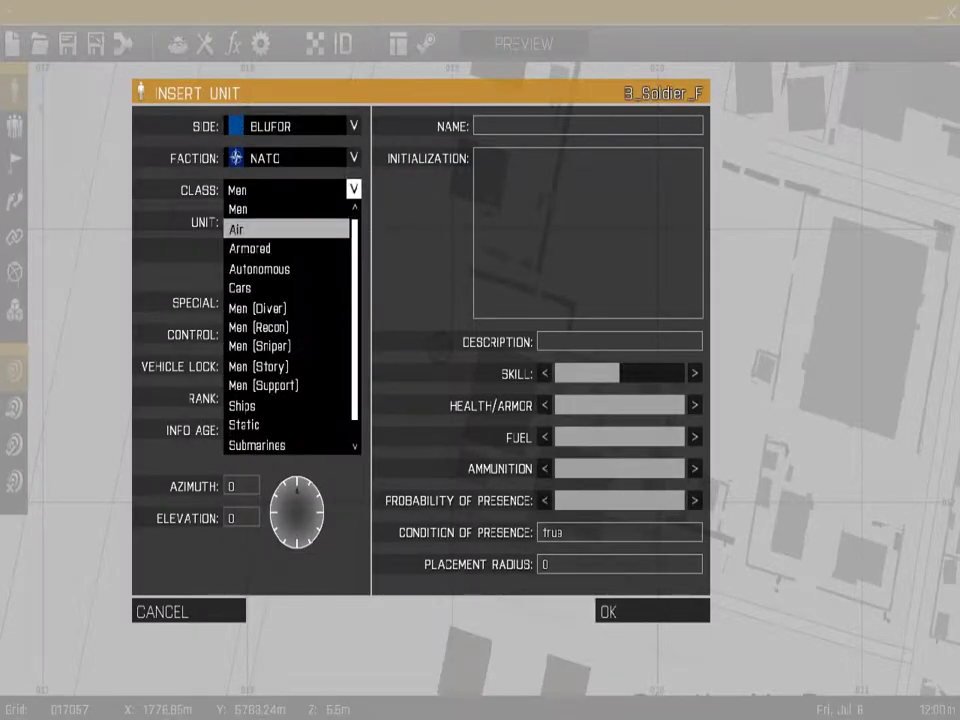
pyautogui.click(288, 229)
# - Set the new air unit's Special option to Flying, choose the AH-9 Pawnee as the unit, and place it
pyautogui.click(290, 302)
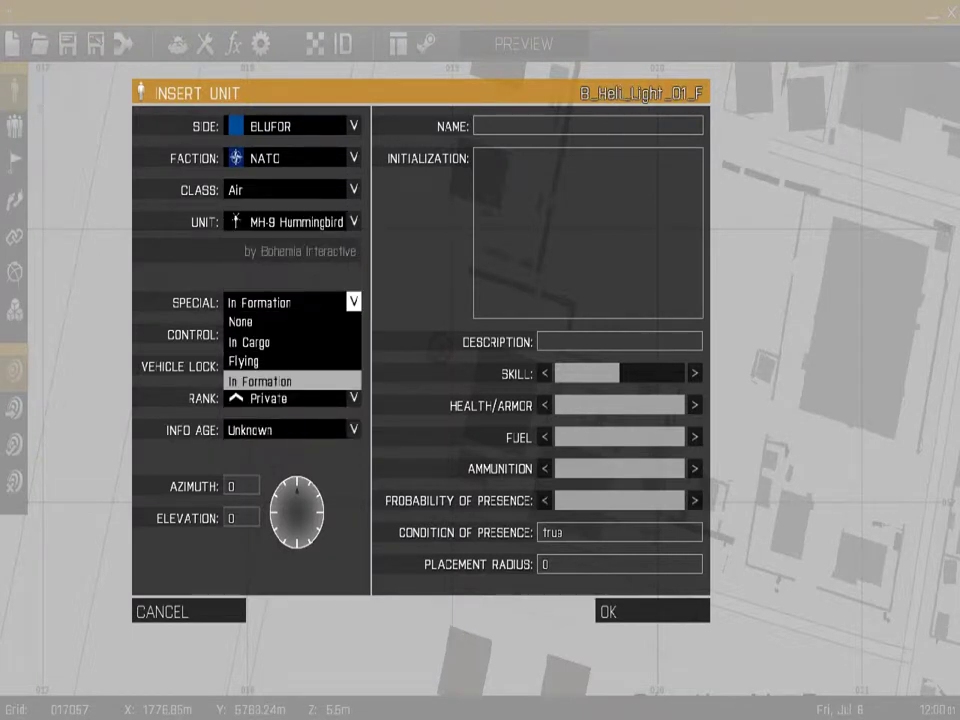
pyautogui.click(288, 361)
pyautogui.click(290, 222)
pyautogui.click(290, 222)
pyautogui.click(290, 222)
pyautogui.click(284, 241)
pyautogui.click(651, 611)
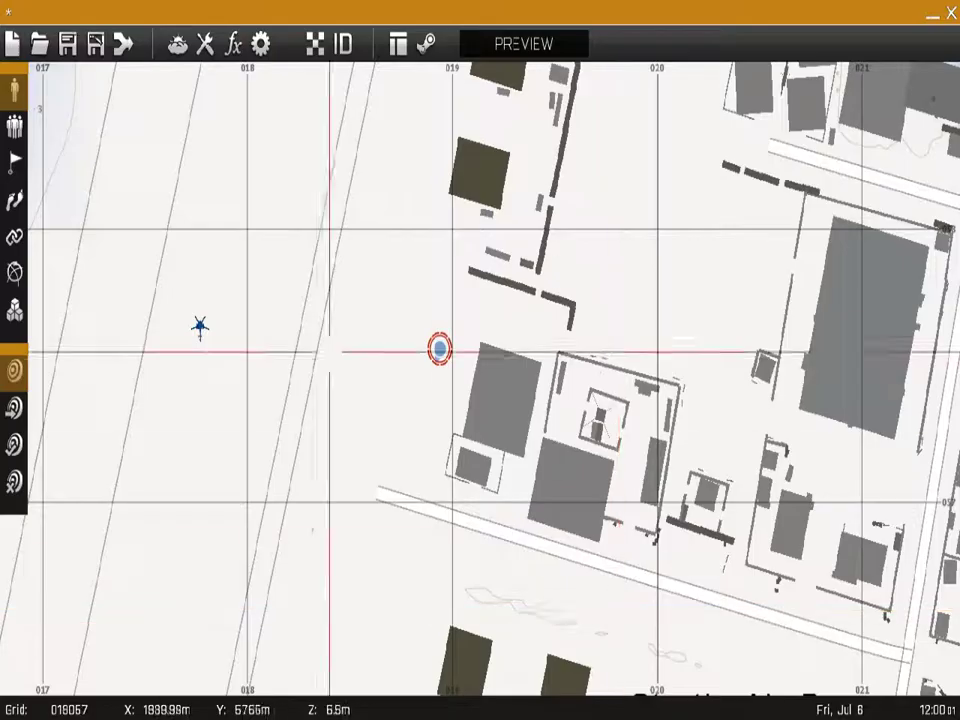
# - Move the AH-9 Pawnee farther northwest, turn it to an azimuth of about 112 degrees, and accept its unit settings
pyautogui.moveTo(202, 330); pyautogui.dragTo(69, 185)
pyautogui.doubleClick(69, 185)
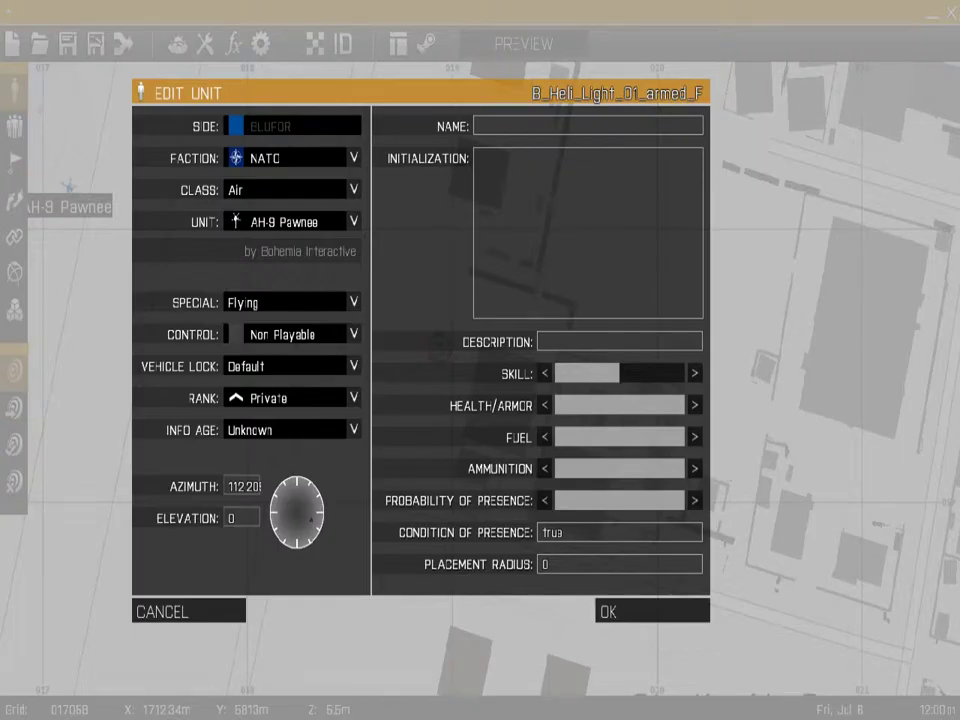
pyautogui.press('Return')
pyautogui.press('Return')
# - Add a LOAD waypoint for the helicopter near the rifleman and reposition it just southwest of him
pyautogui.press('F4')
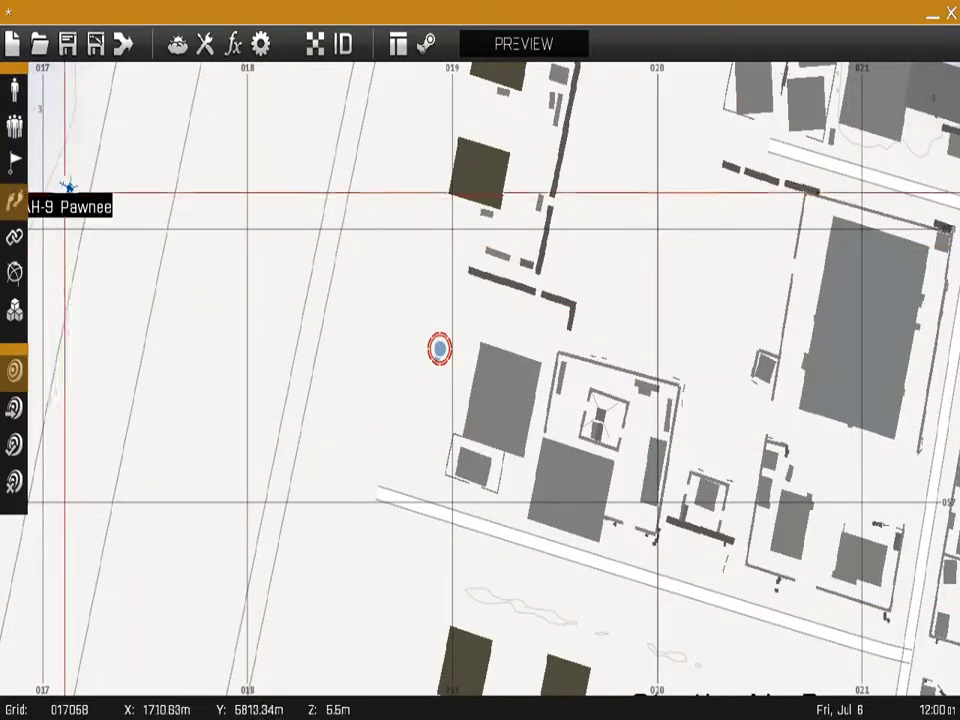
pyautogui.doubleClick(414, 299)
pyautogui.click(296, 158)
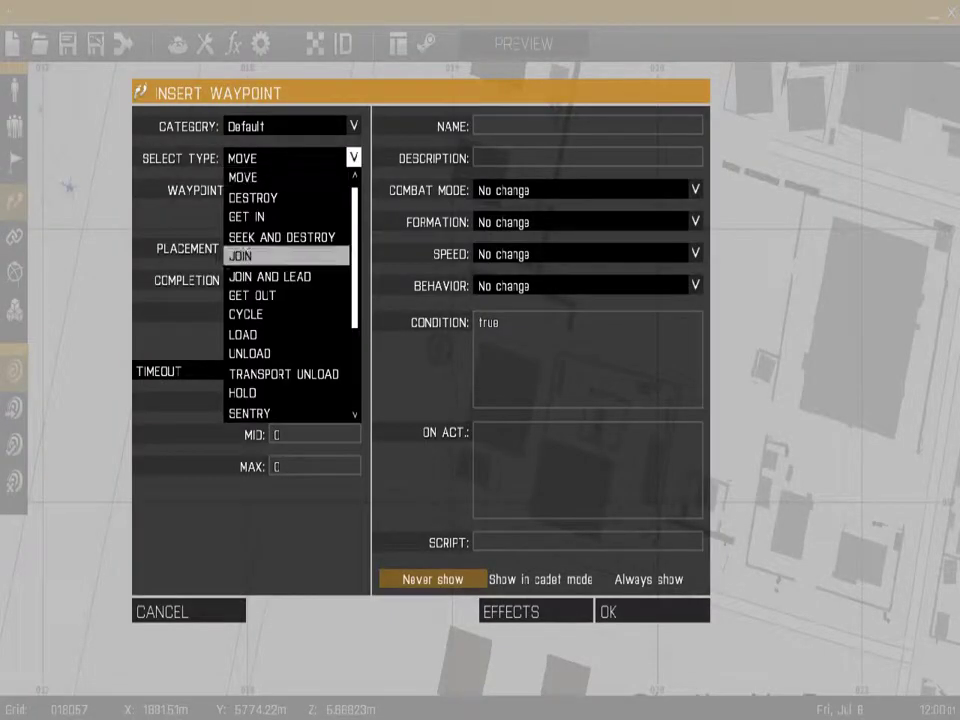
pyautogui.click(287, 334)
pyautogui.click(652, 611)
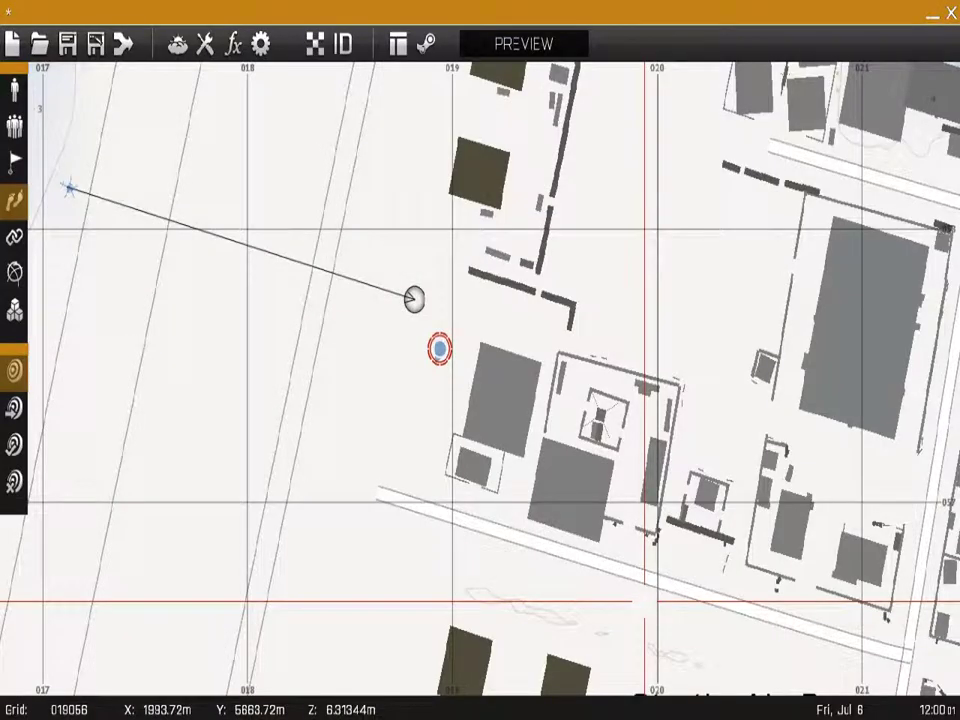
pyautogui.moveTo(412, 300); pyautogui.dragTo(400, 393)
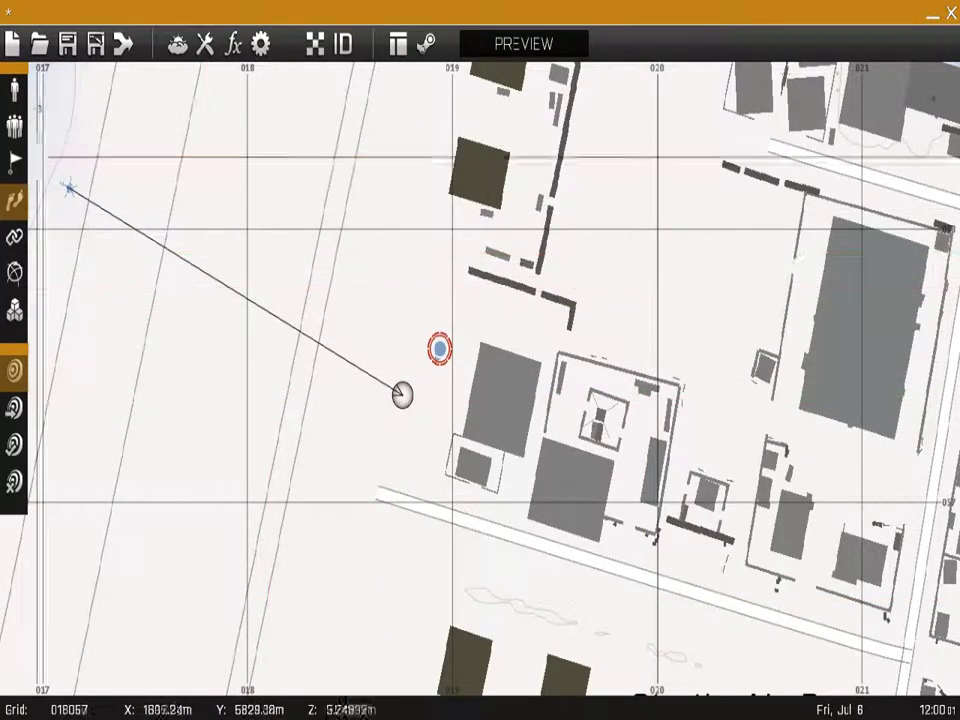
# - Move the AH-9 Pawnee beside its LOAD waypoint and set its Special option to None
pyautogui.moveTo(70, 188); pyautogui.dragTo(401, 398)
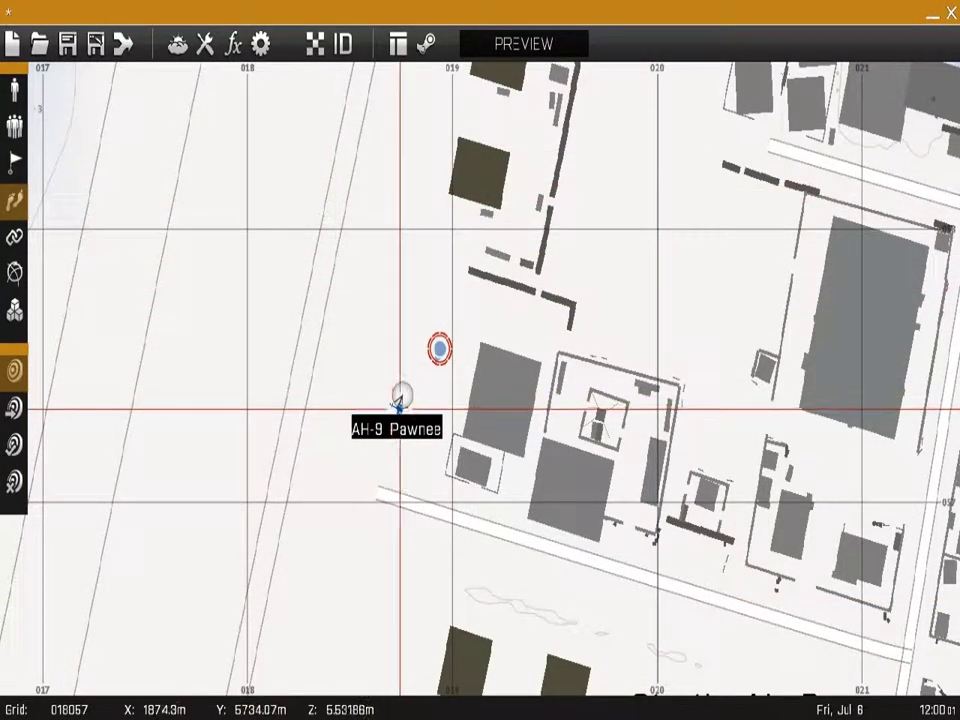
pyautogui.doubleClick(401, 398)
pyautogui.press('Escape')
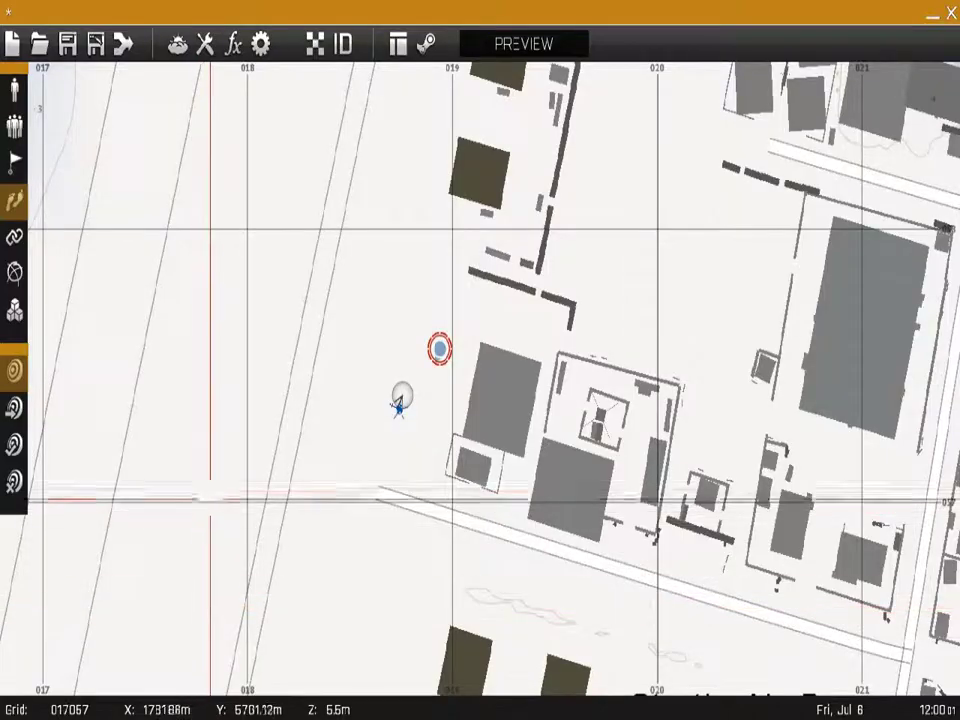
pyautogui.press('F1')
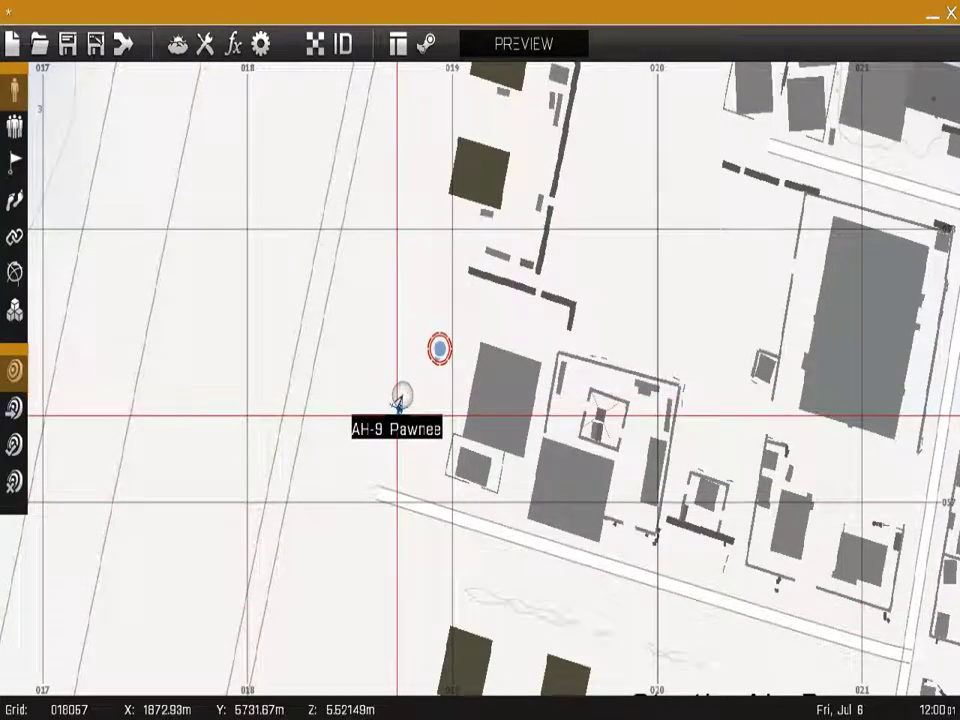
pyautogui.doubleClick(401, 395)
pyautogui.click(285, 303)
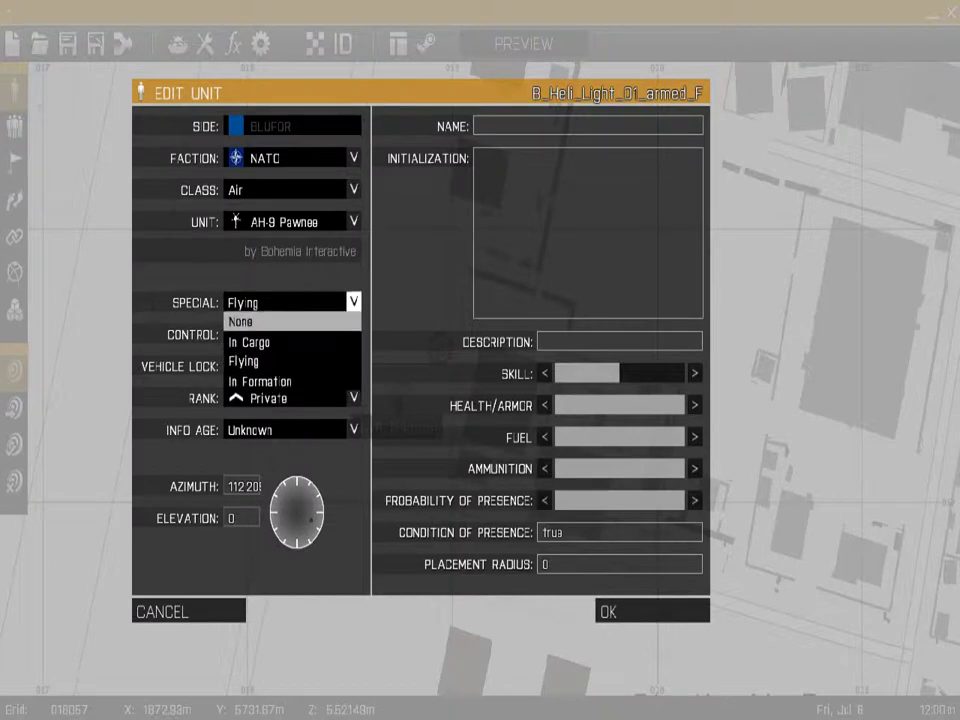
pyautogui.click(280, 321)
pyautogui.click(652, 611)
# - Add a GET IN waypoint for the rifleman right beside the helicopter's LOAD waypoint
pyautogui.scroll(3, 440, 345)
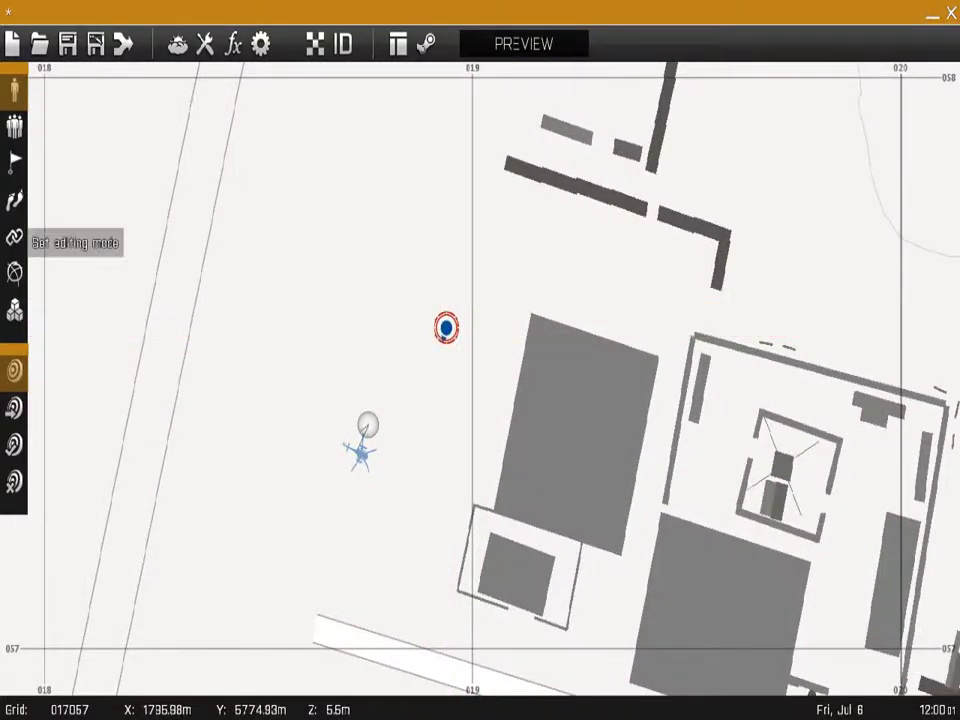
pyautogui.click(14, 200)
pyautogui.doubleClick(387, 425)
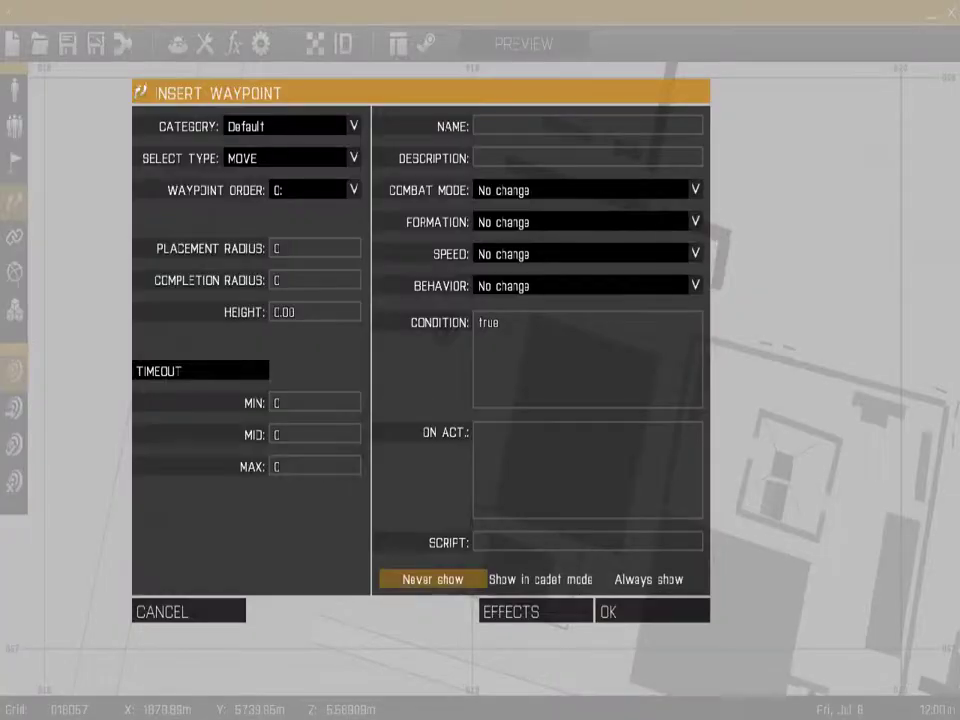
pyautogui.click(292, 158)
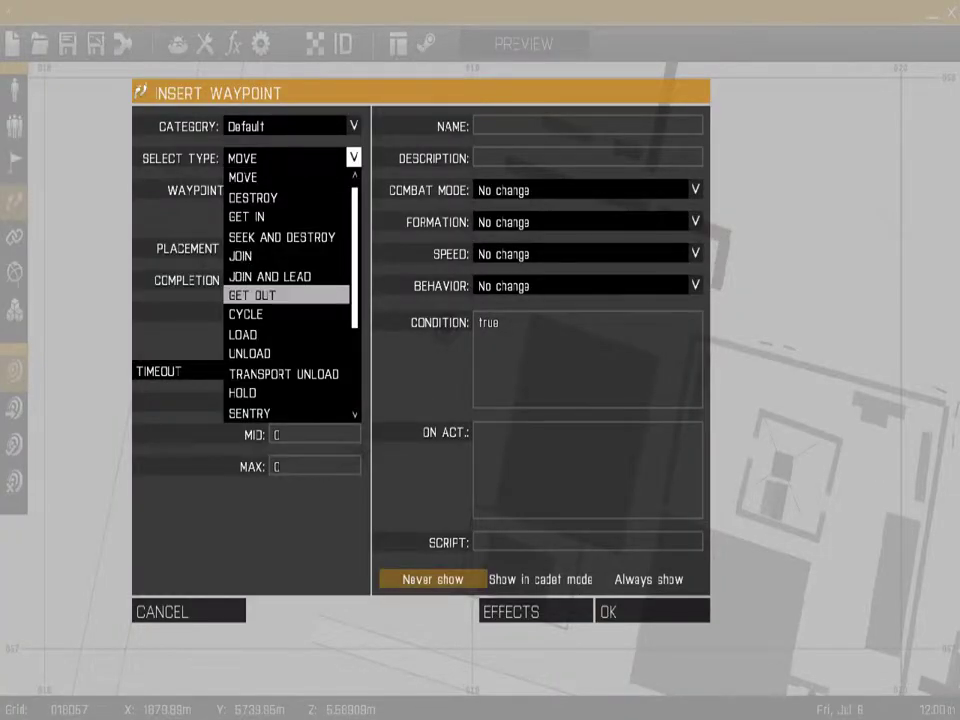
pyautogui.scroll(-1, 288, 278)
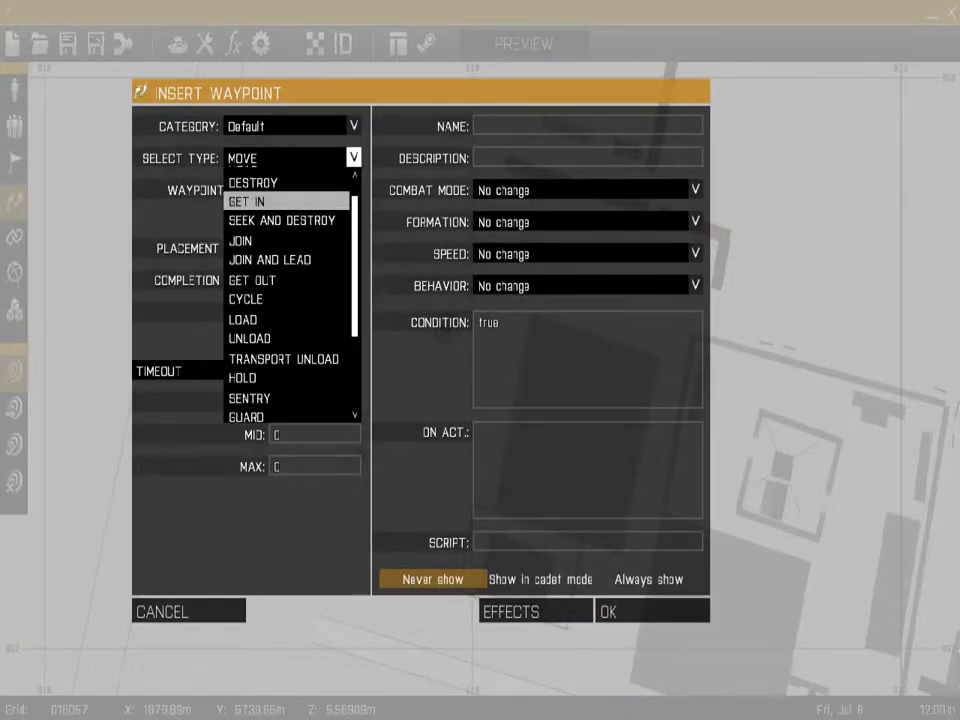
pyautogui.click(265, 201)
pyautogui.press('Return')
# - Synchronize the rifleman's GET IN waypoint with the helicopter's LOAD waypoint
pyautogui.scroll(3, 400, 415)
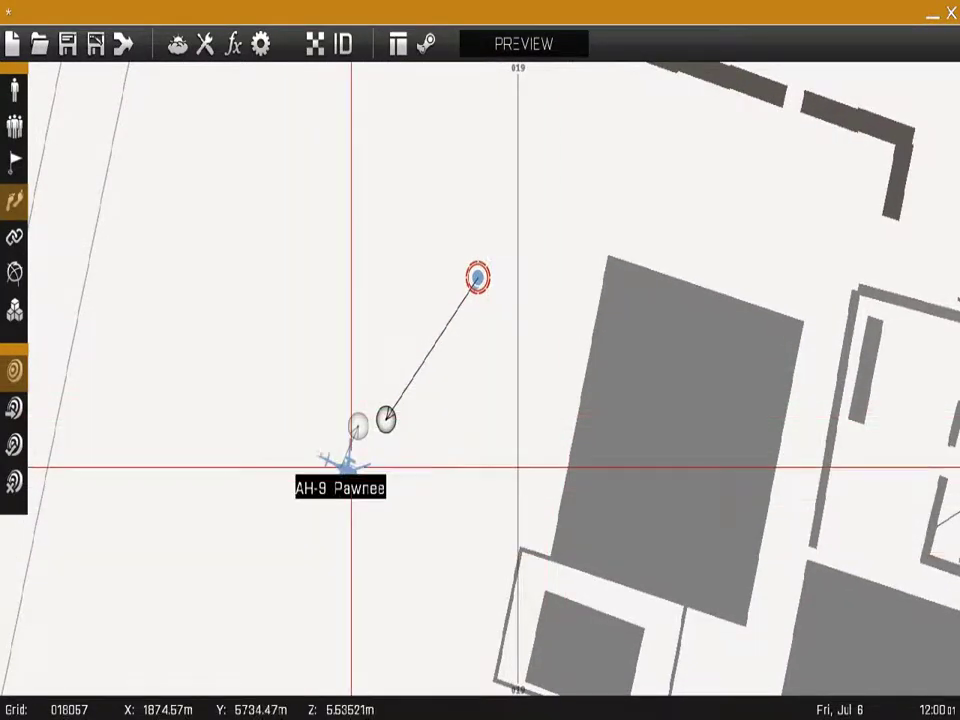
pyautogui.click(14, 236)
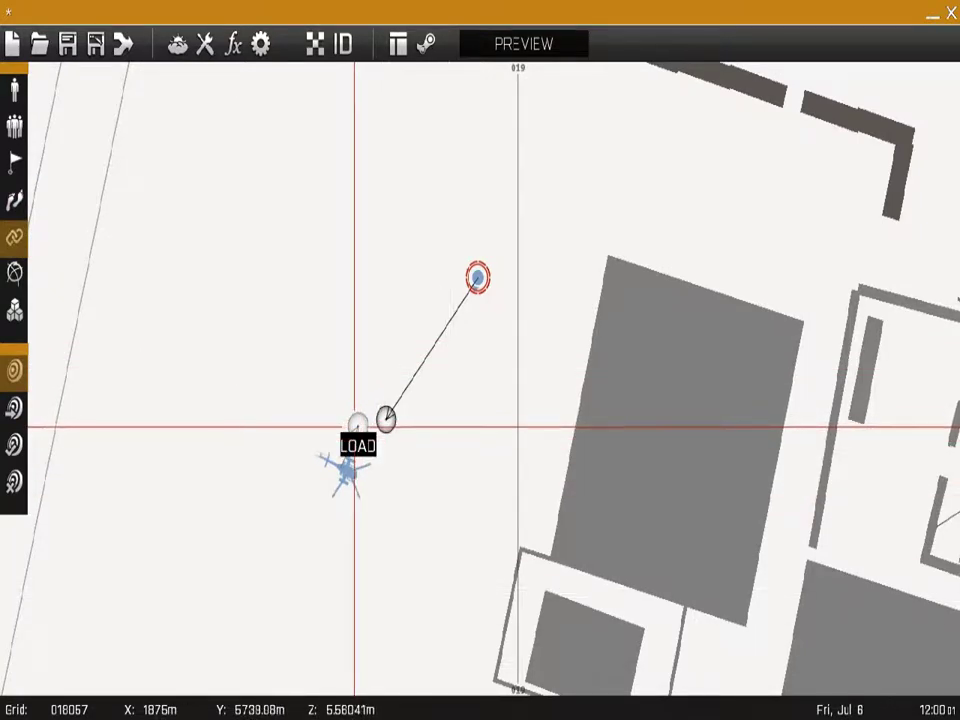
pyautogui.moveTo(386, 418); pyautogui.dragTo(358, 425)
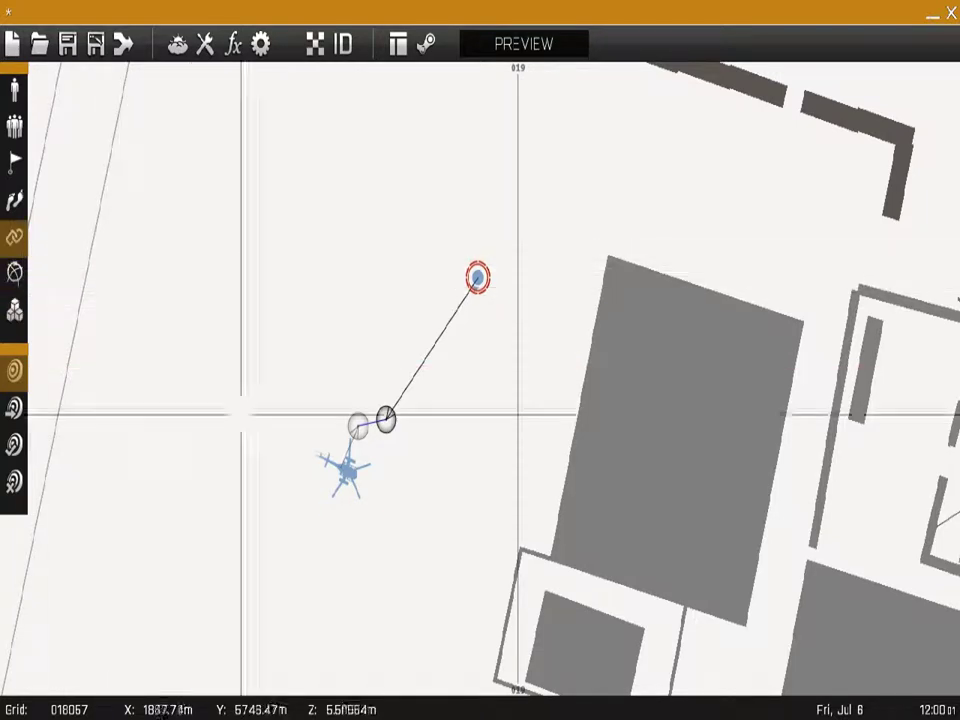
# - Move the helicopter closer to its LOAD waypoint and shift the GET IN waypoint slightly toward the rifleman
pyautogui.scroll(4, 356, 454)
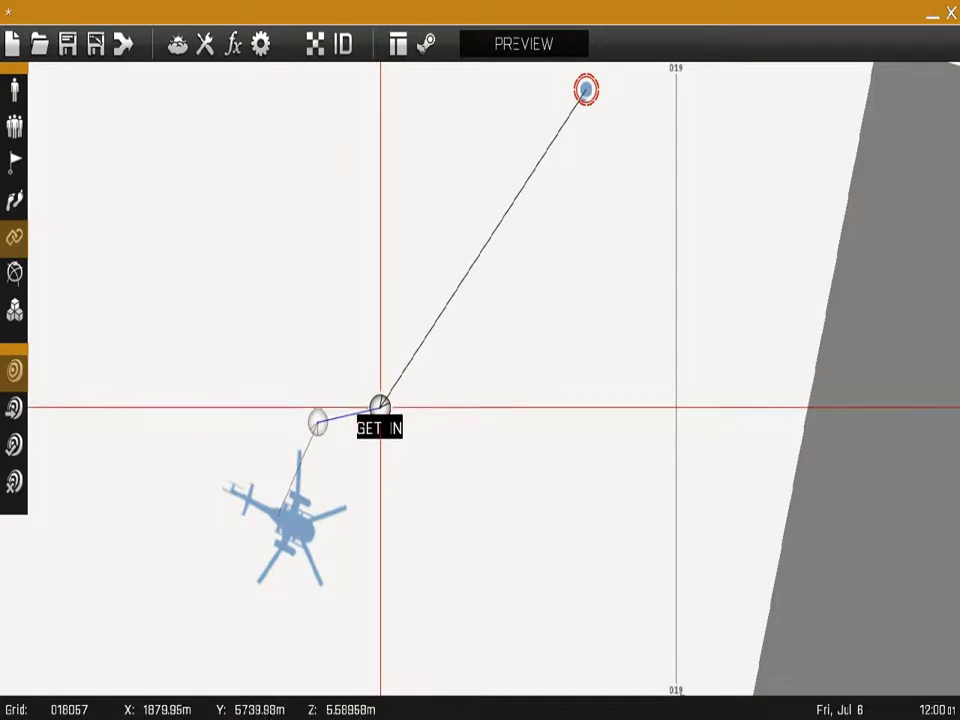
pyautogui.click(288, 490)
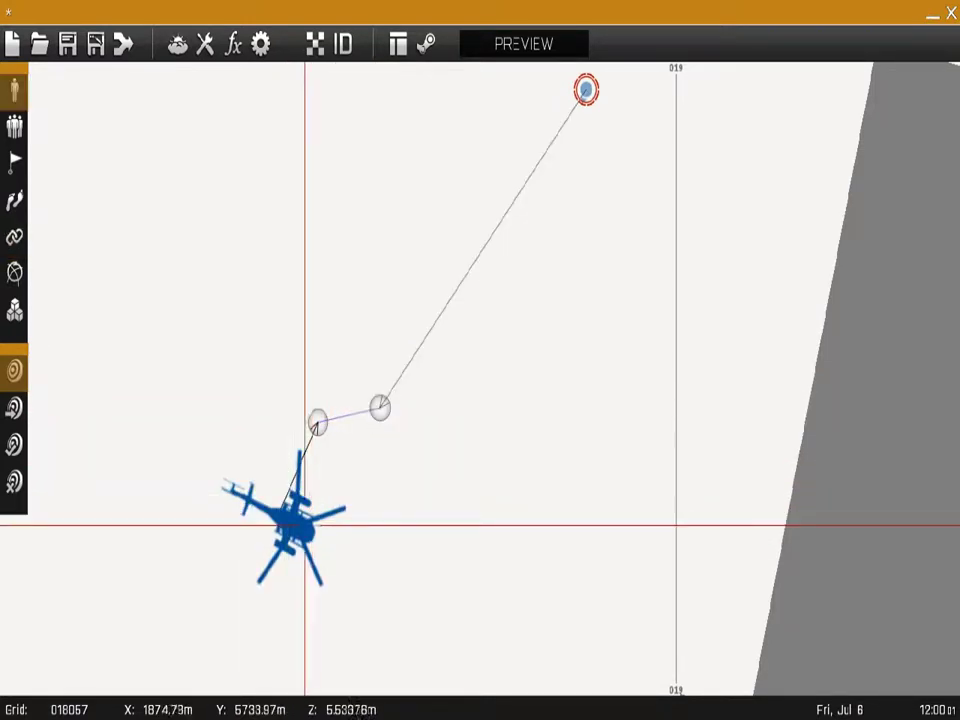
pyautogui.moveTo(296, 510); pyautogui.dragTo(313, 484)
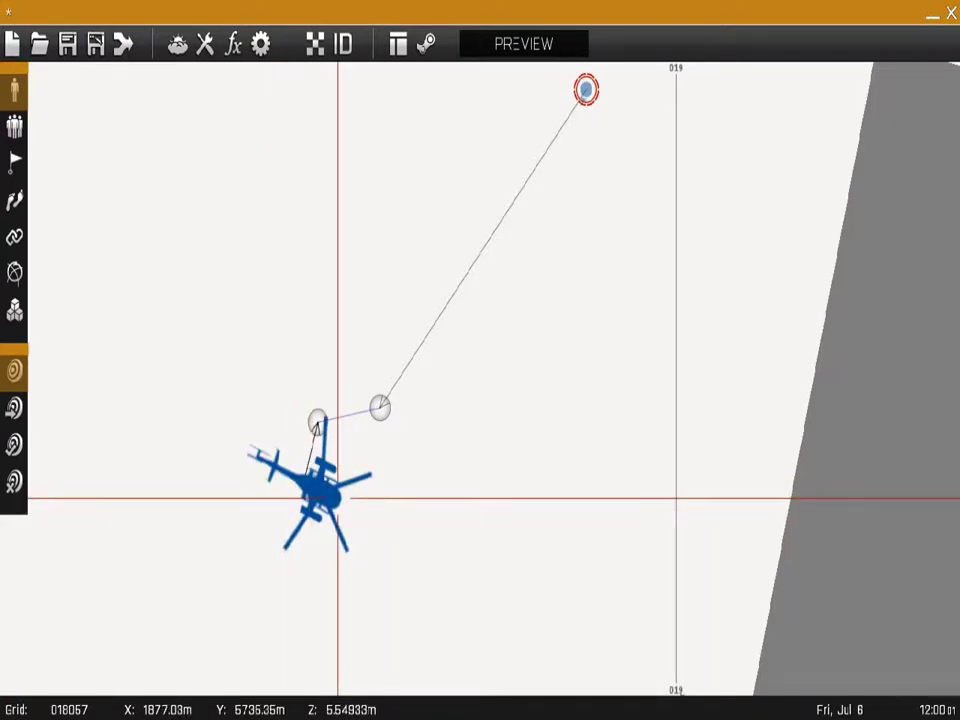
pyautogui.click(379, 379)
pyautogui.moveTo(380, 407); pyautogui.dragTo(391, 350)
# - Add a MOVE waypoint for the helicopter in the open ground east of the rifleman, beyond the walled compound
pyautogui.scroll(-4, 449, 425)
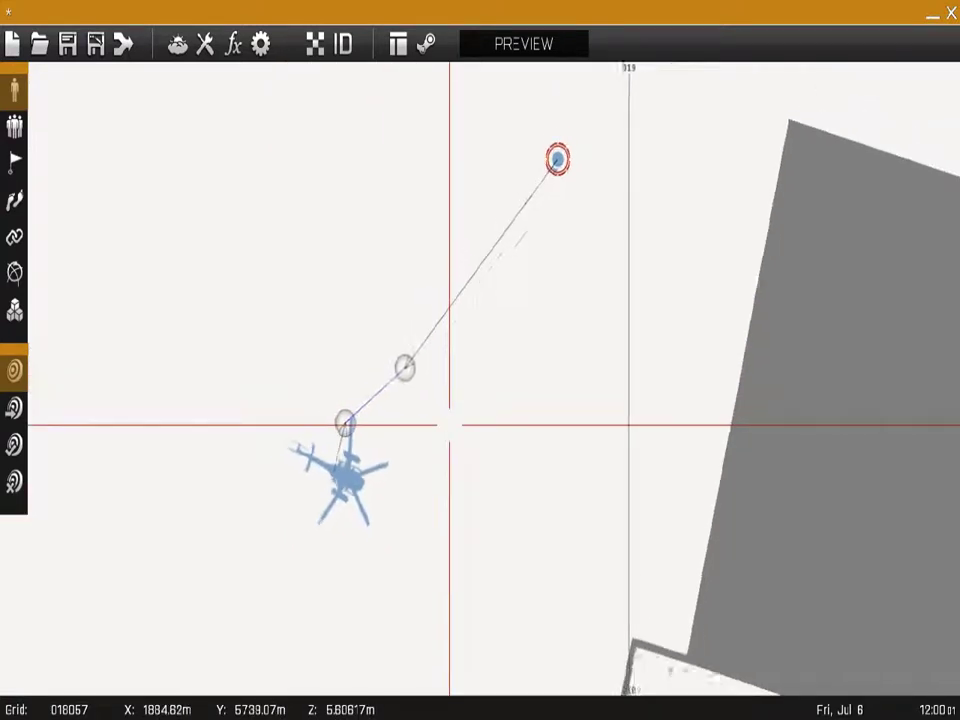
pyautogui.scroll(-1, 449, 425)
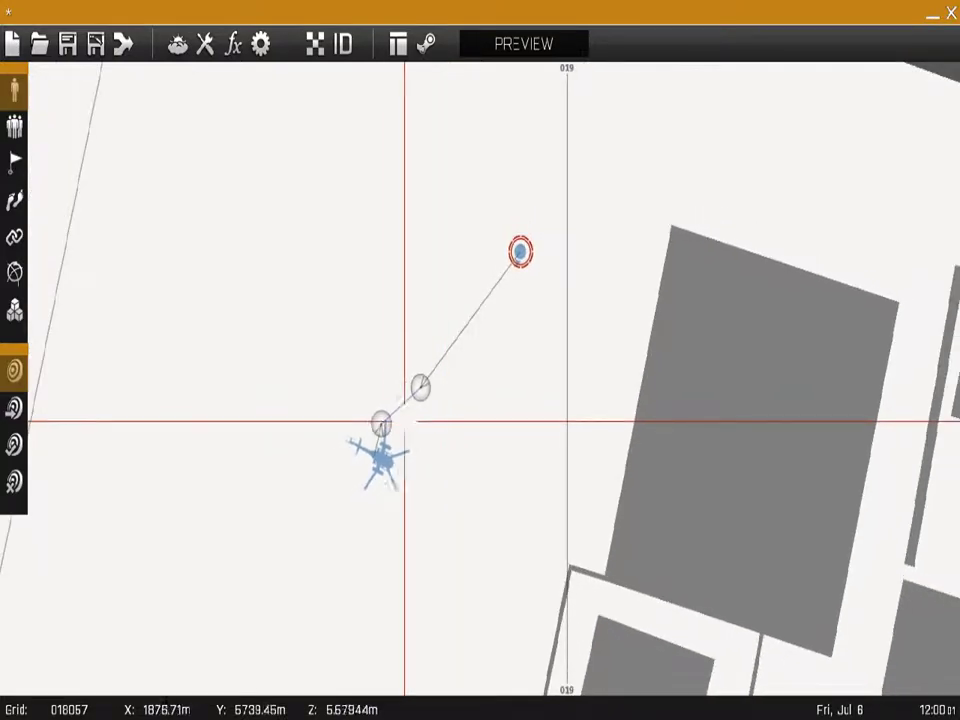
pyautogui.scroll(-5, 167, 381)
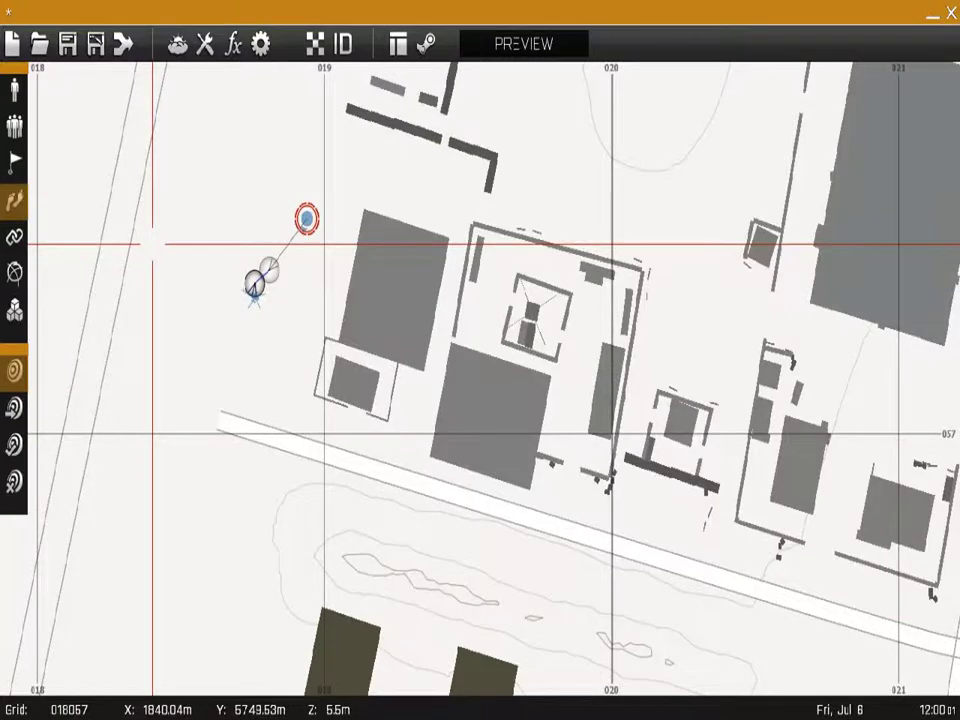
pyautogui.scroll(-1, 145, 350)
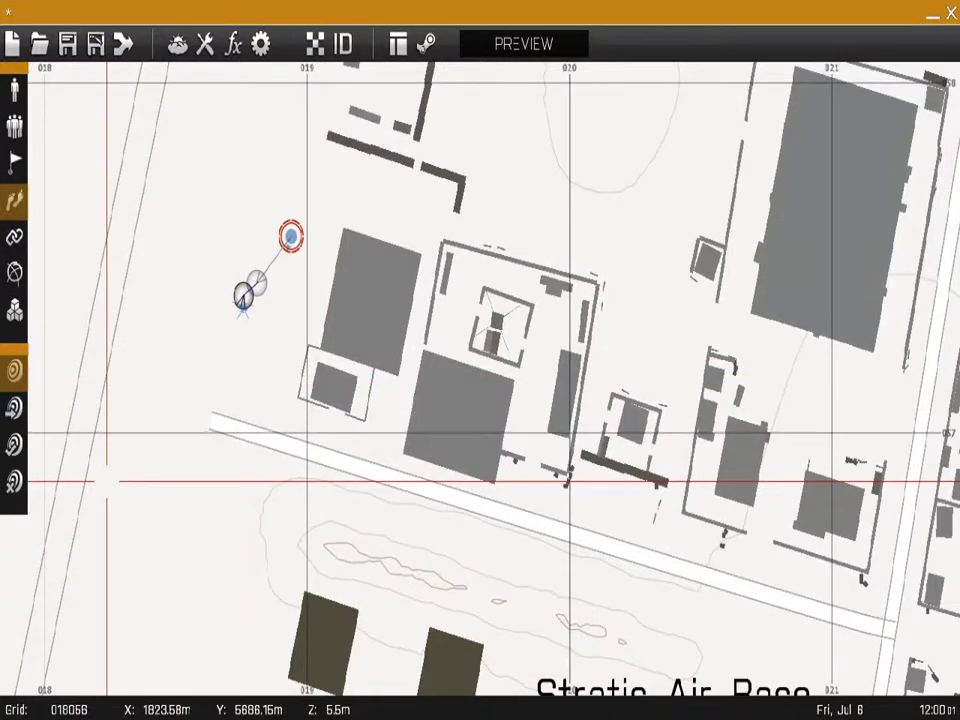
pyautogui.doubleClick(617, 208)
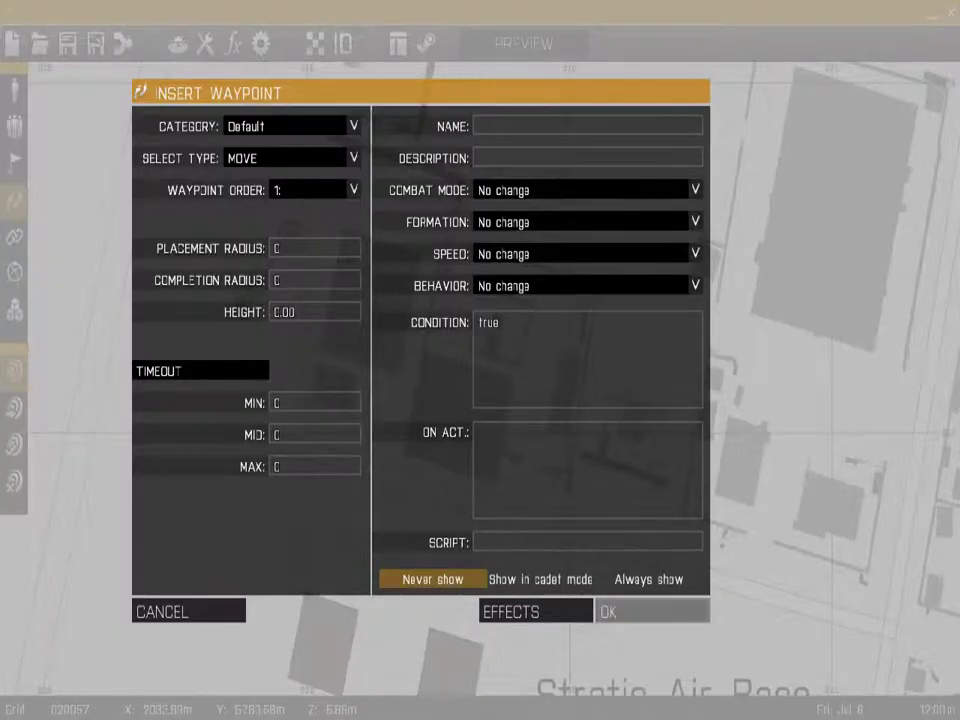
pyautogui.press('Return')
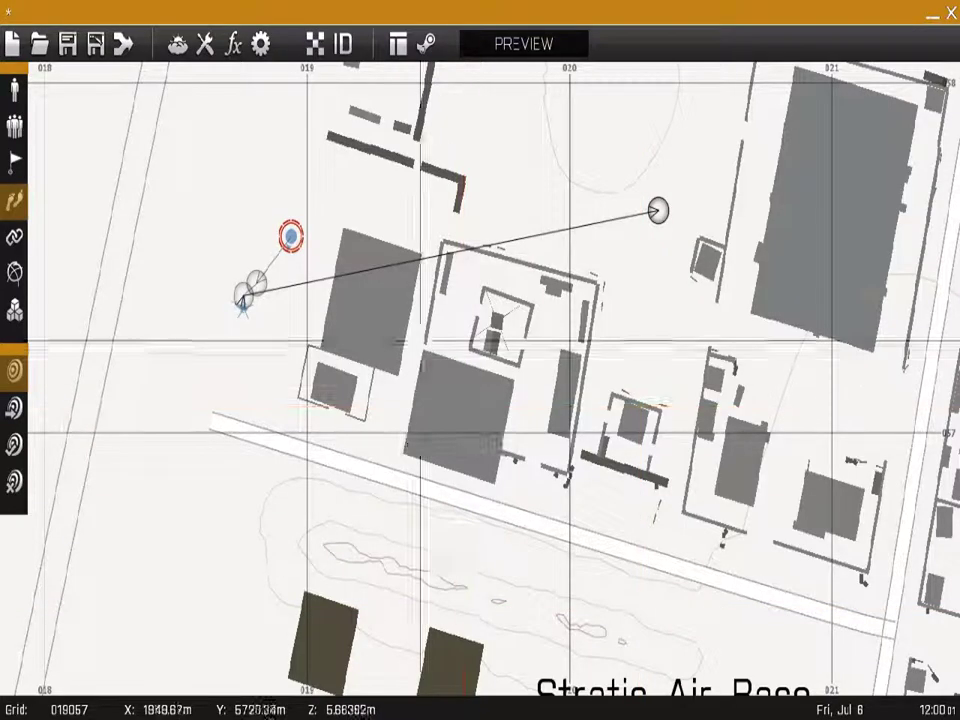
# - Change the helicopter's eastern waypoint type to TRANSPORT UNLOAD and save it
pyautogui.doubleClick(655, 210)
pyautogui.click(290, 158)
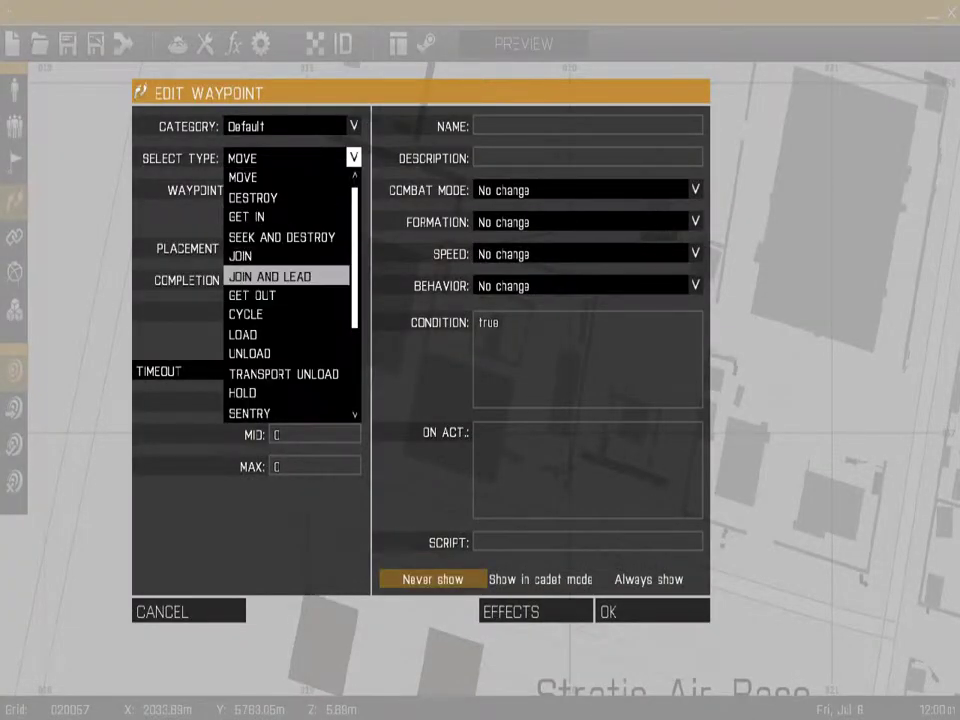
pyautogui.click(284, 373)
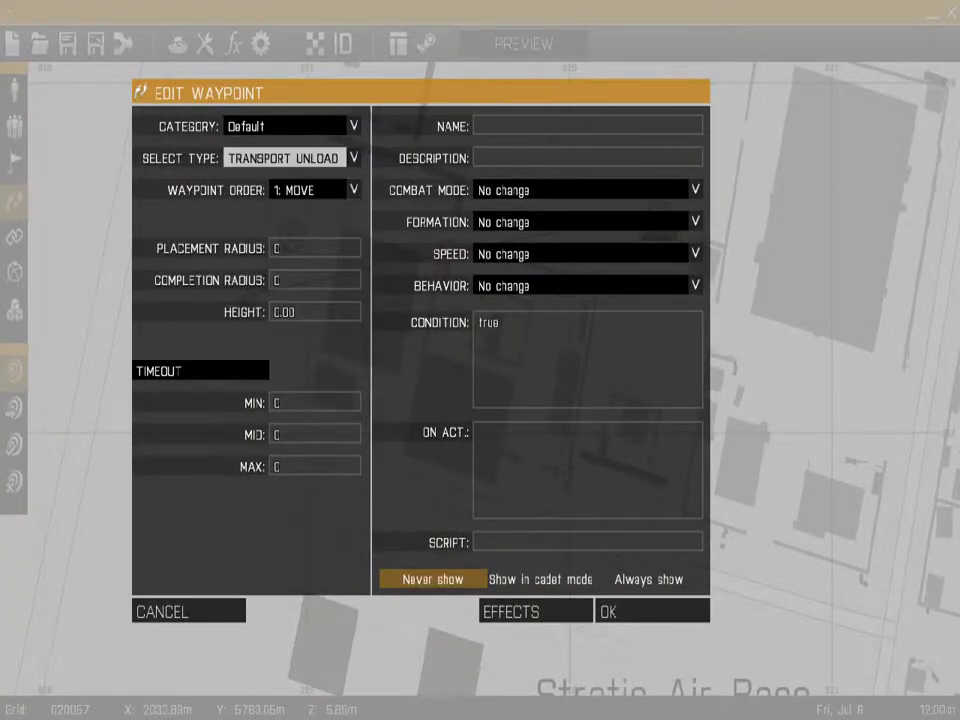
pyautogui.click(606, 612)
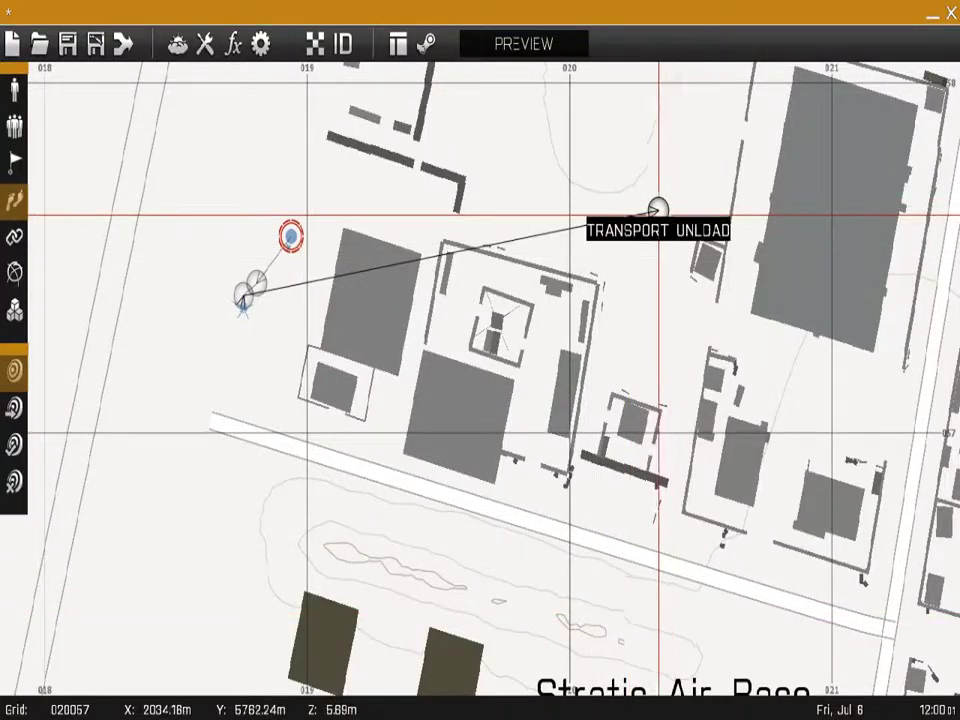
# - Check the type list of the helicopter's eastern waypoint and keep TRANSPORT UNLOAD selected
pyautogui.doubleClick(658, 208)
pyautogui.click(353, 158)
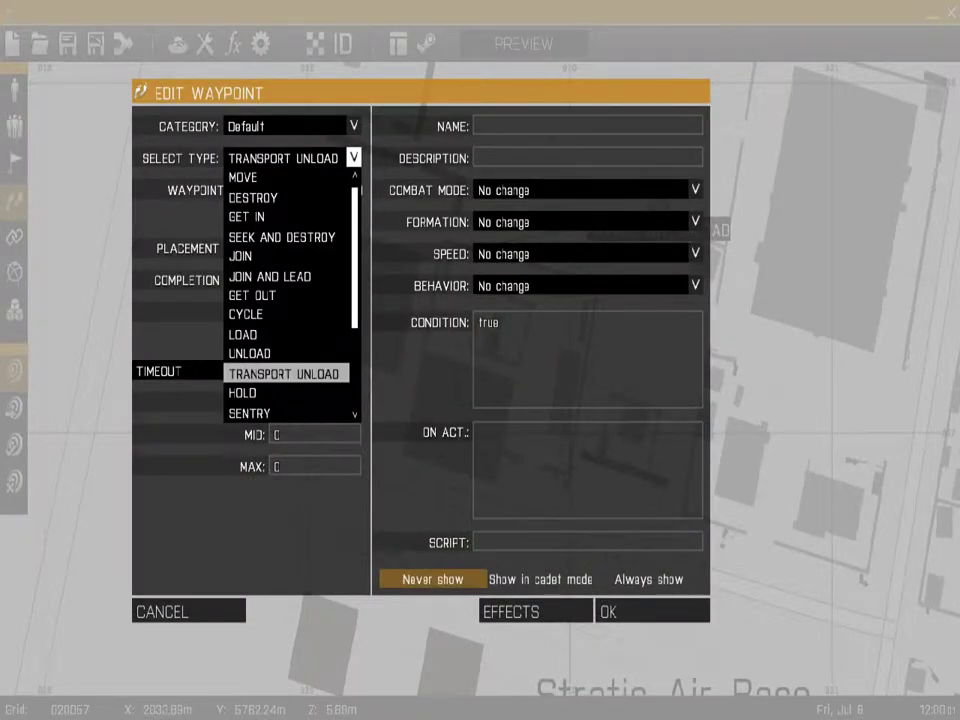
pyautogui.click(284, 373)
pyautogui.click(606, 612)
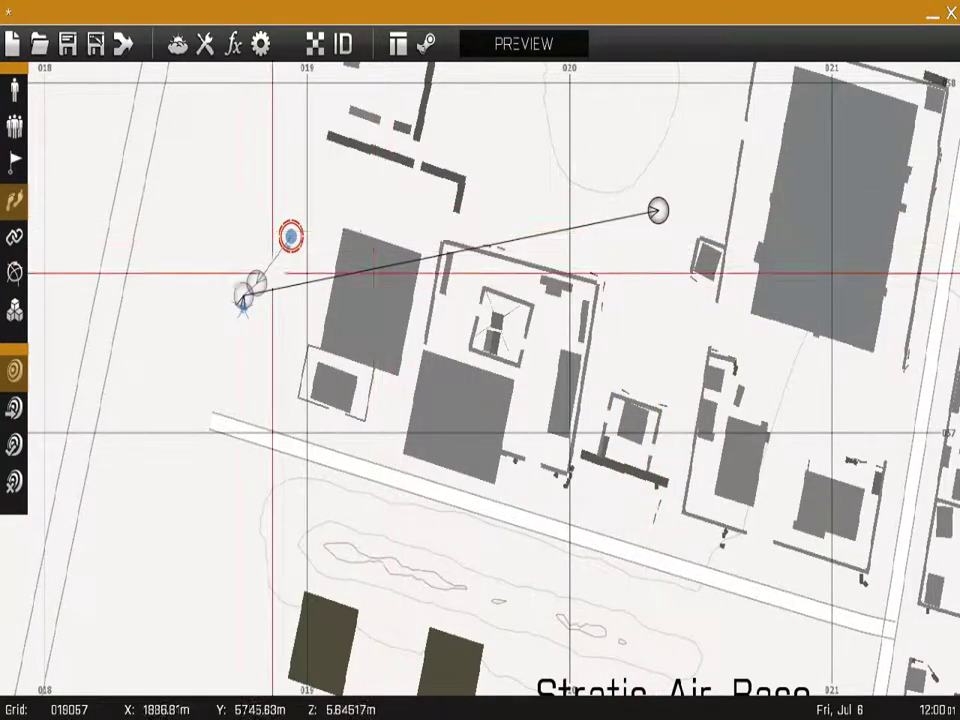
# - Add a MOVE waypoint for the rifleman after GET IN, on the road northwest of the large eastern building
pyautogui.moveTo(565, 319); pyautogui.dragTo(503, 351, button='right')
pyautogui.scroll(-2, 503, 350)
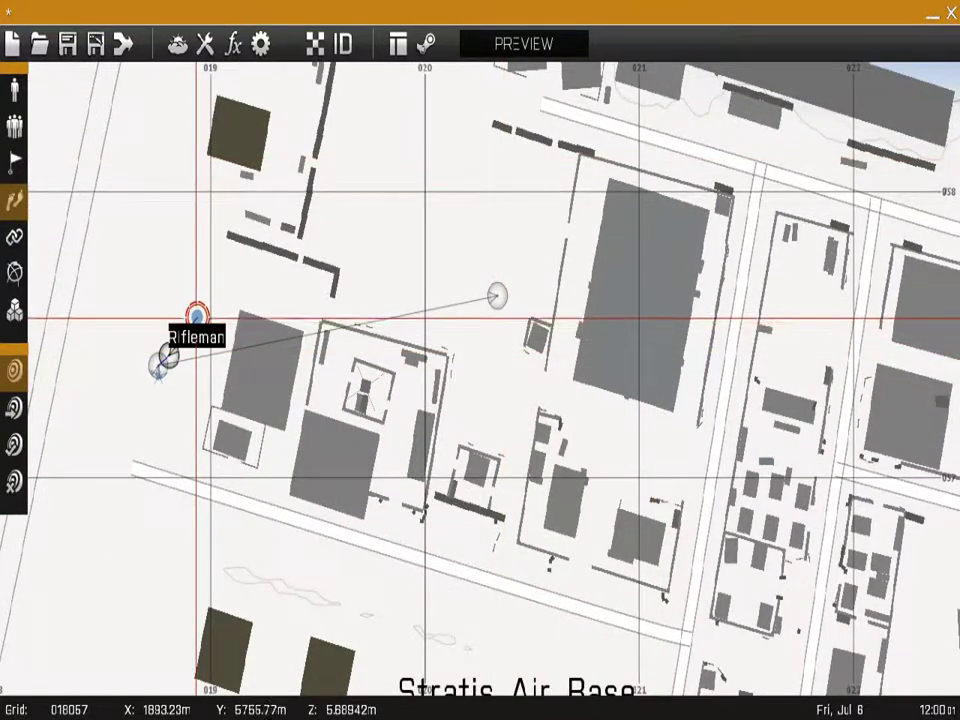
pyautogui.doubleClick(640, 136)
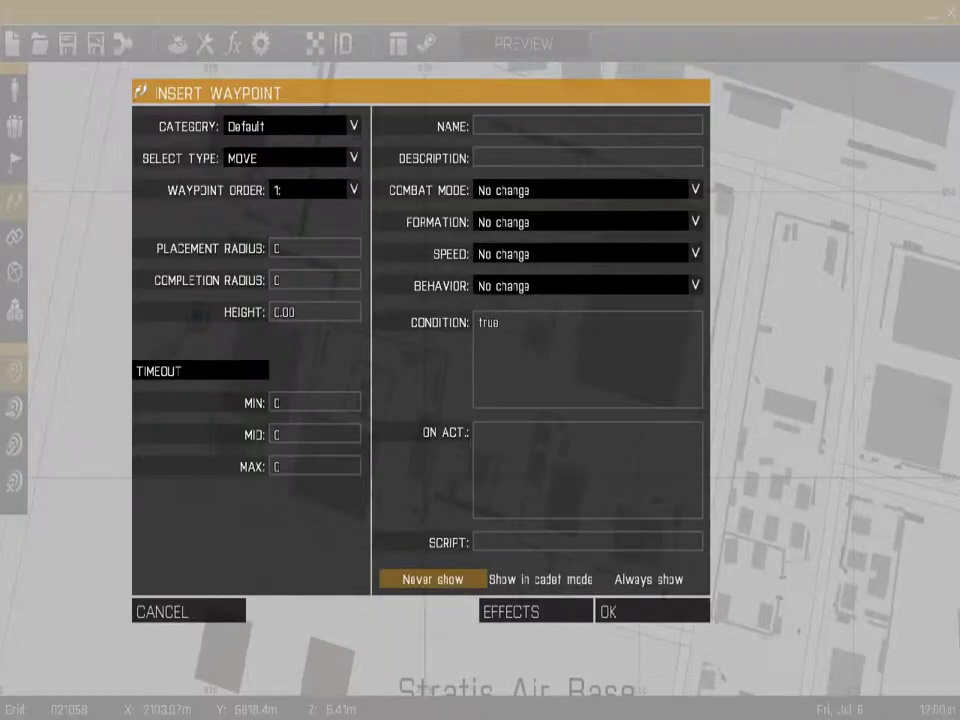
pyautogui.click(618, 611)
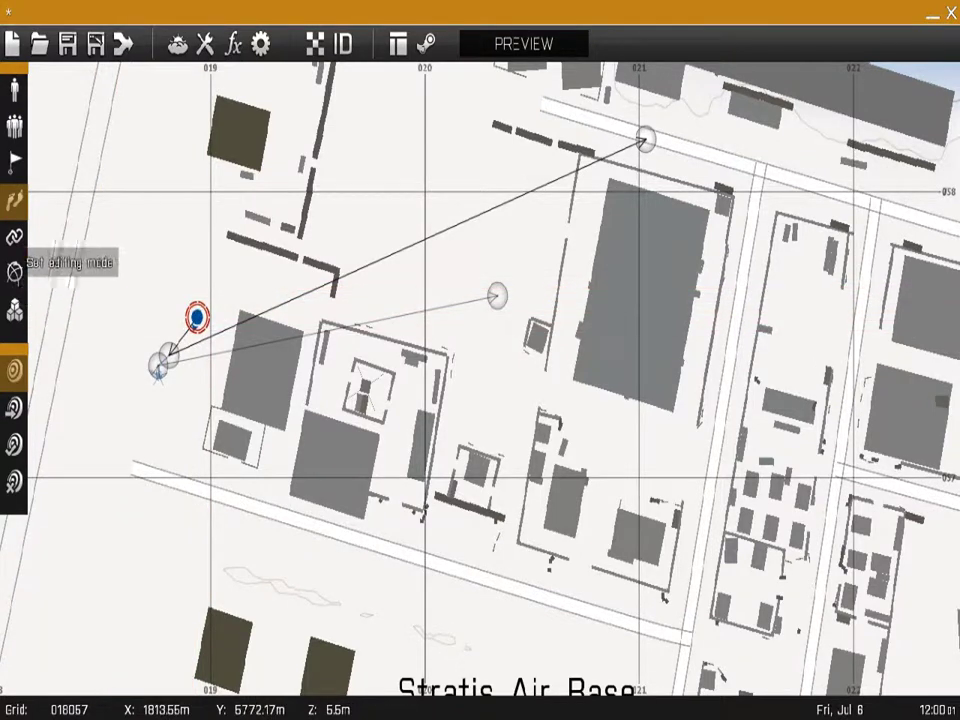
pyautogui.doubleClick(165, 245)
pyautogui.click(198, 606)
# - Delete the LOAD and GET IN waypoints, the rifleman and the remaining waypoints, keeping only the AH-9 Pawnee
pyautogui.moveTo(79, 357); pyautogui.dragTo(234, 411, button='right')
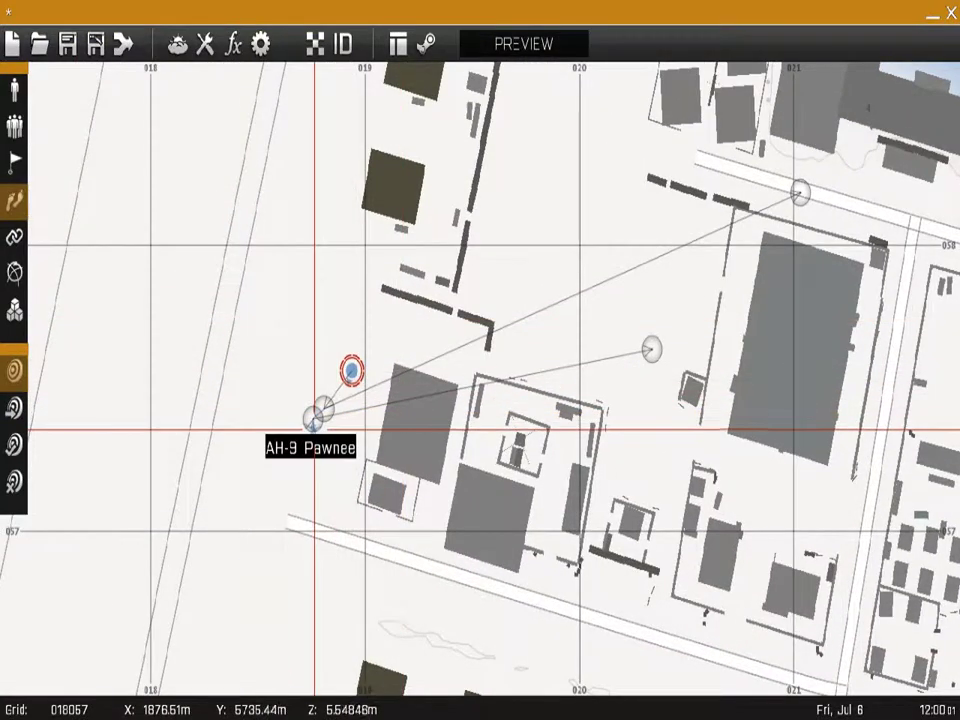
pyautogui.press('Delete')
pyautogui.press('Delete')
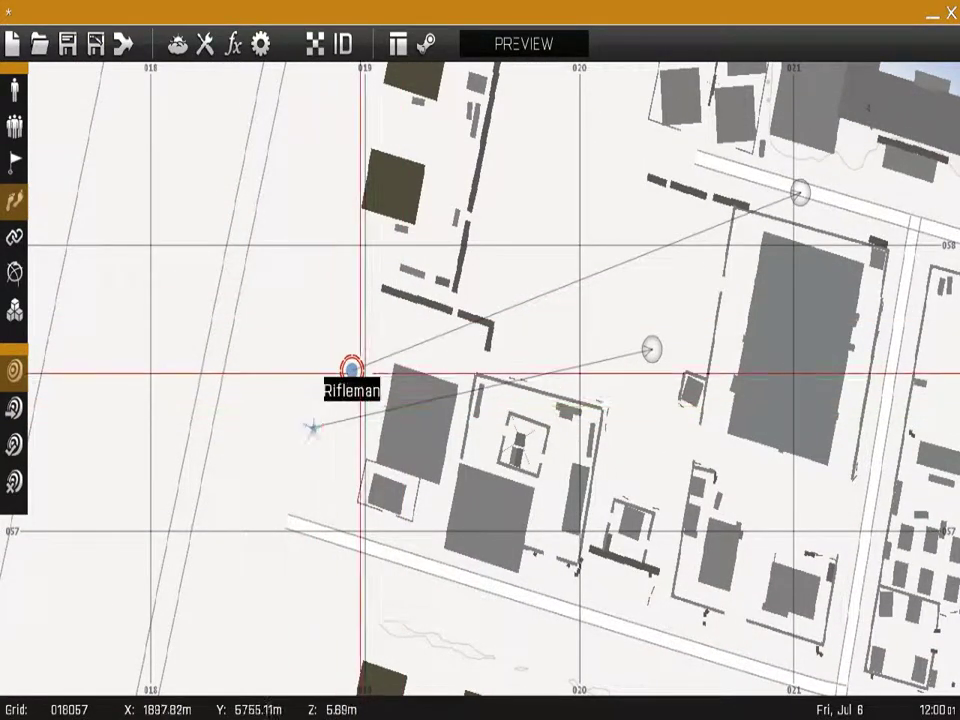
pyautogui.press('Delete')
pyautogui.press('Delete')
# - Move the helicopter west and try to insert a GET OUT waypoint in the open ground northeast of it
pyautogui.moveTo(313, 428); pyautogui.dragTo(229, 434)
pyautogui.doubleClick(275, 389)
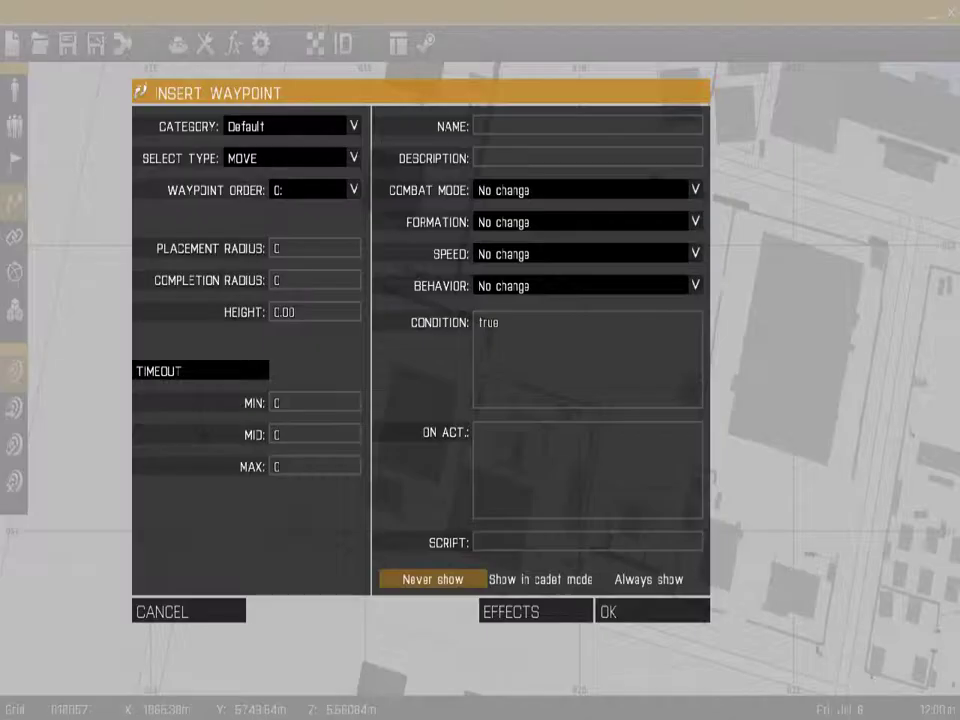
pyautogui.click(290, 158)
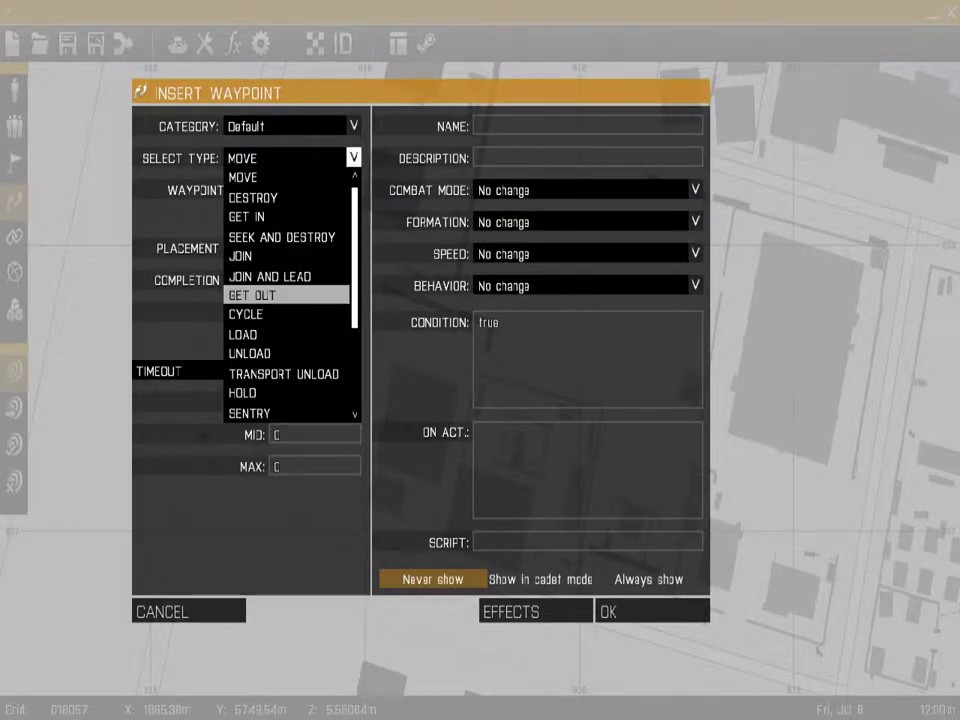
pyautogui.click(254, 296)
pyautogui.press('Return')
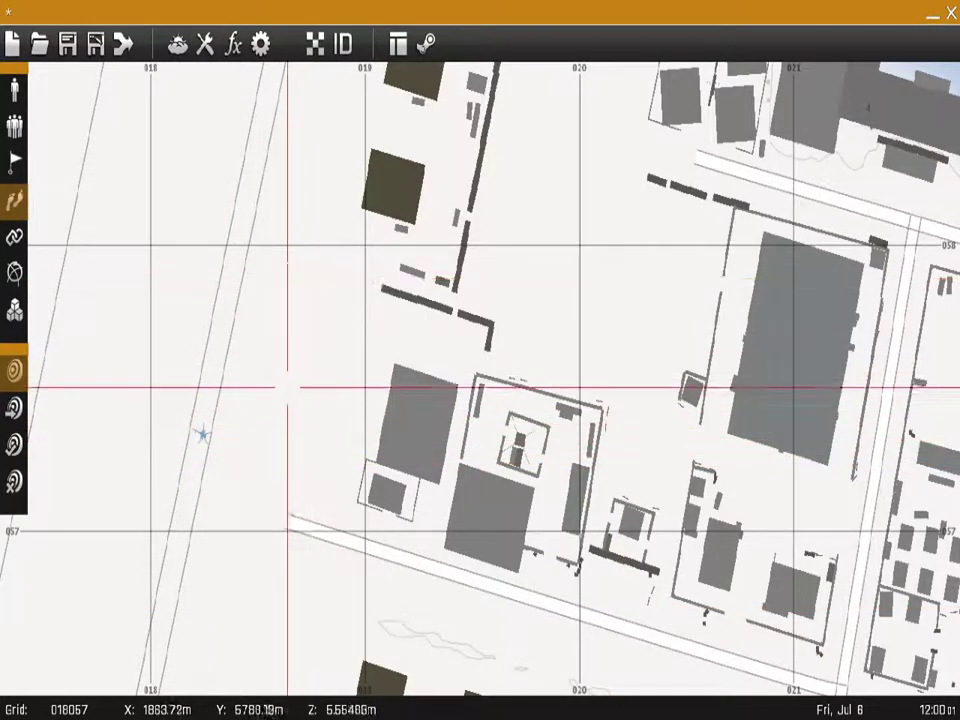
pyautogui.doubleClick(294, 399)
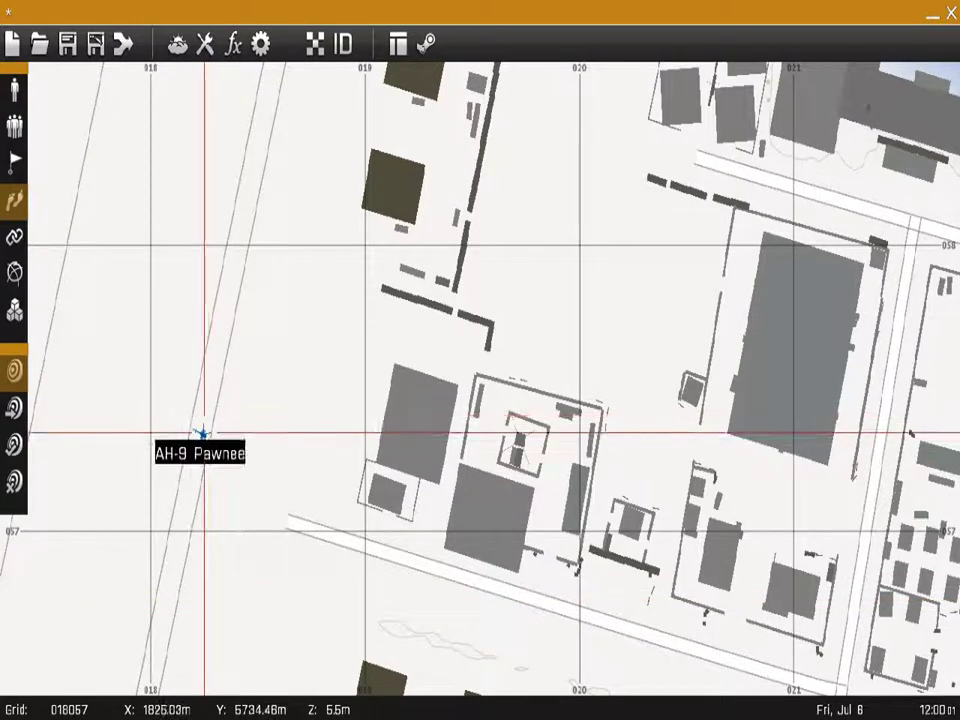
# - Reposition the helicopter in the open ground just west of the small walled building, east of the long parallel lines
pyautogui.moveTo(183, 418); pyautogui.dragTo(115, 340)
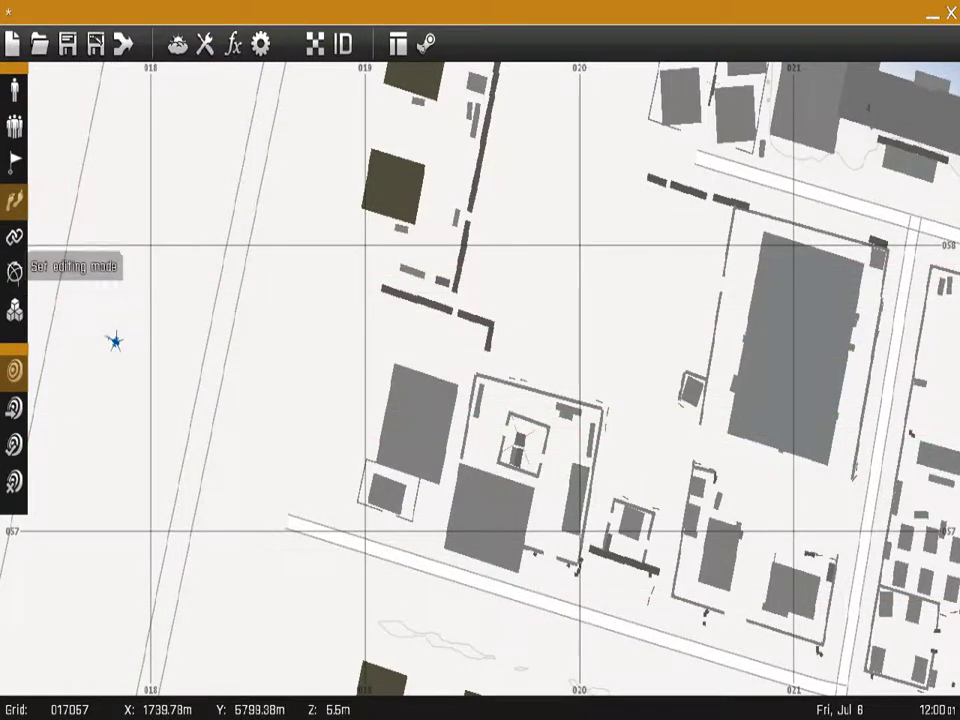
pyautogui.moveTo(115, 340)
pyautogui.mouseDown()
pyautogui.moveTo(71, 325)
pyautogui.moveTo(133, 257)
pyautogui.moveTo(75, 352)
pyautogui.moveTo(269, 465)
pyautogui.mouseUp()
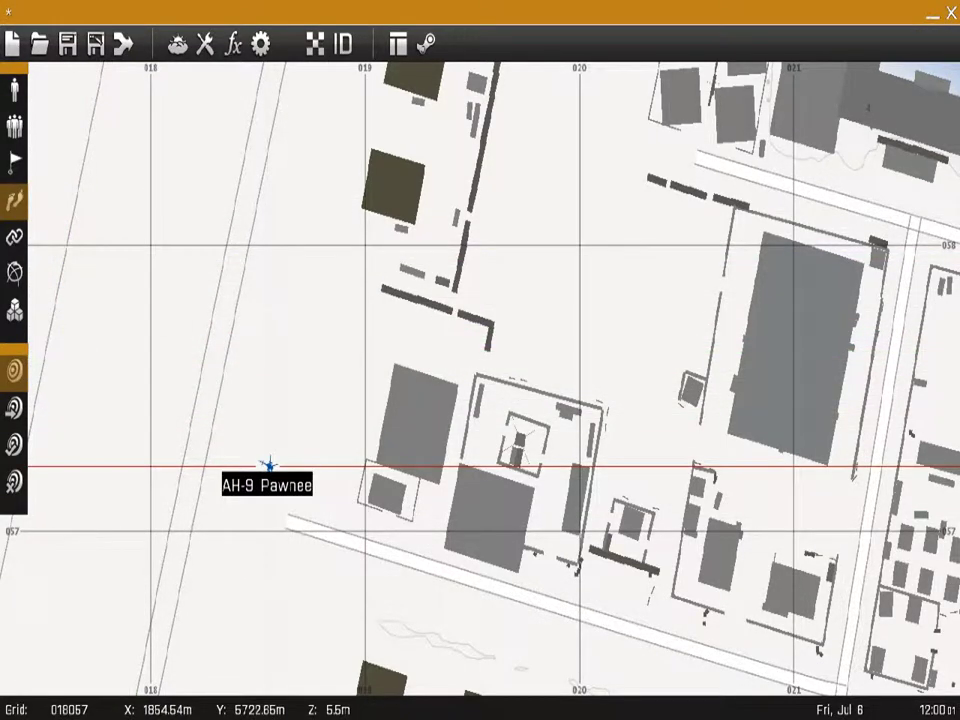